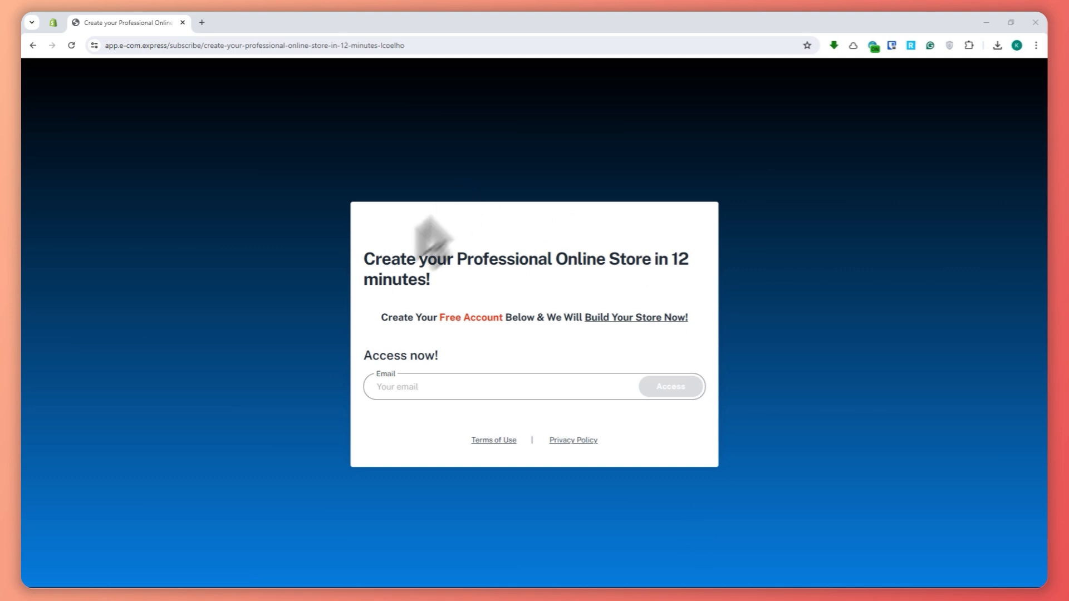
pyautogui.moveTo(434, 281); pyautogui.dragTo(364, 270)
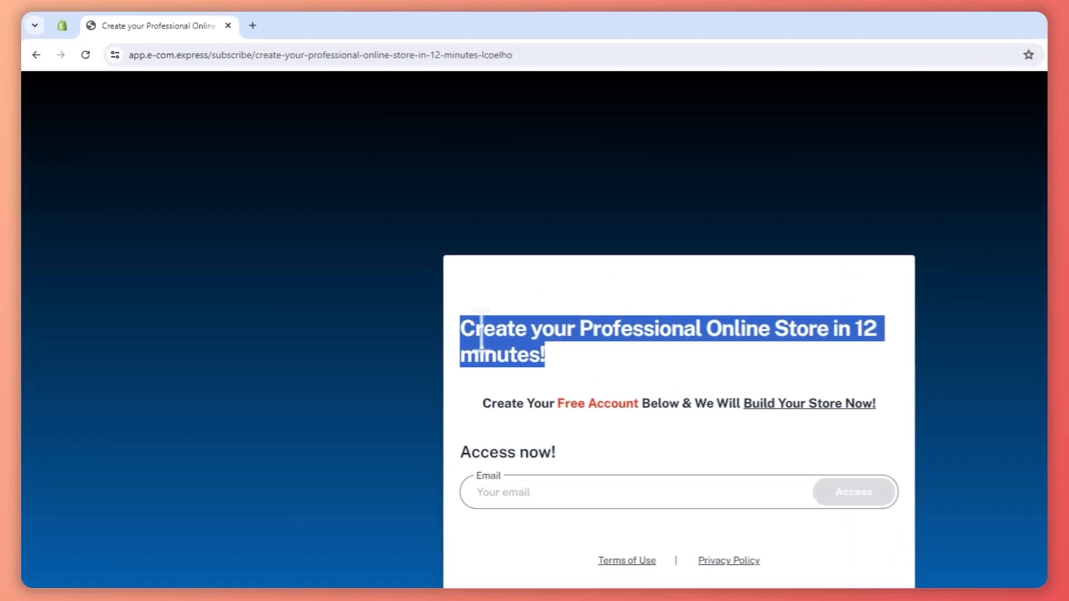
pyautogui.click(504, 276)
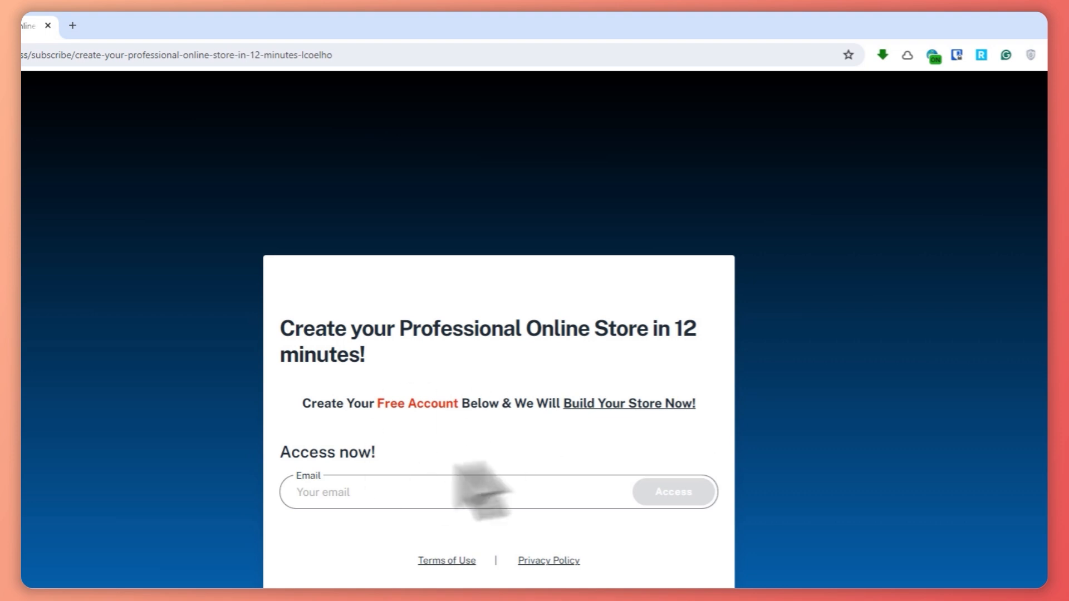
# Fill in the account email and request access to the store-building sign-up.
pyautogui.click(368, 493)
pyautogui.click(398, 530)
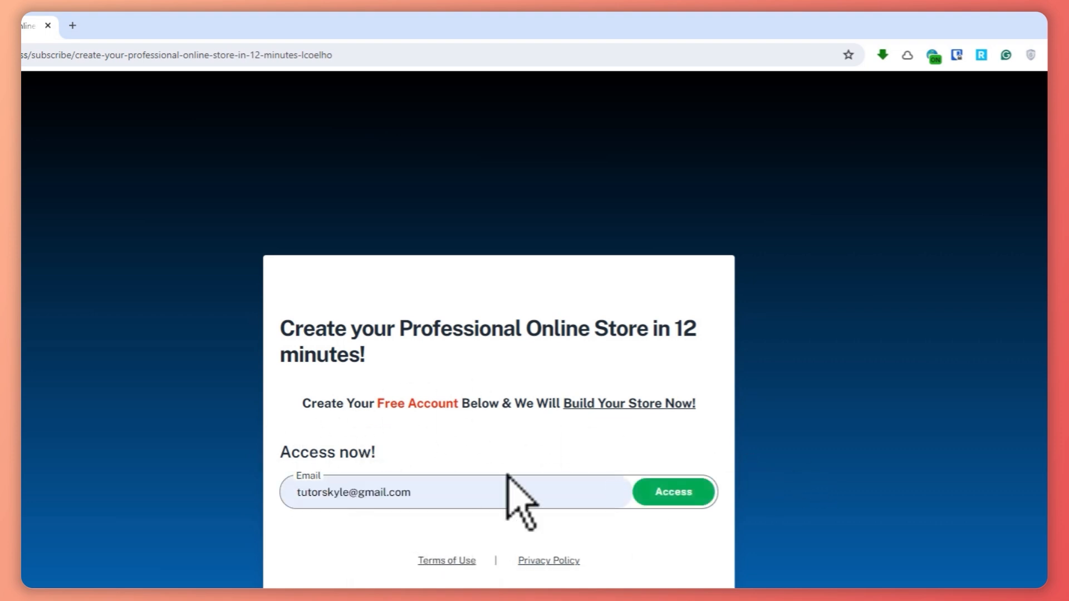
pyautogui.click(667, 502)
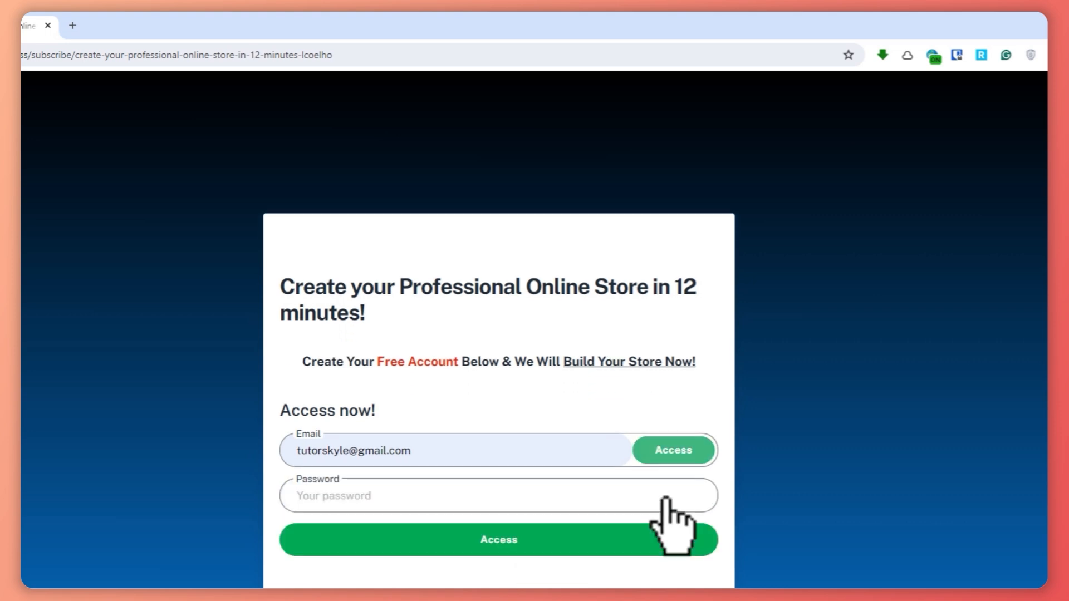
# Enter the account holder's name and an account password in the sign-up form.
pyautogui.click(341, 461)
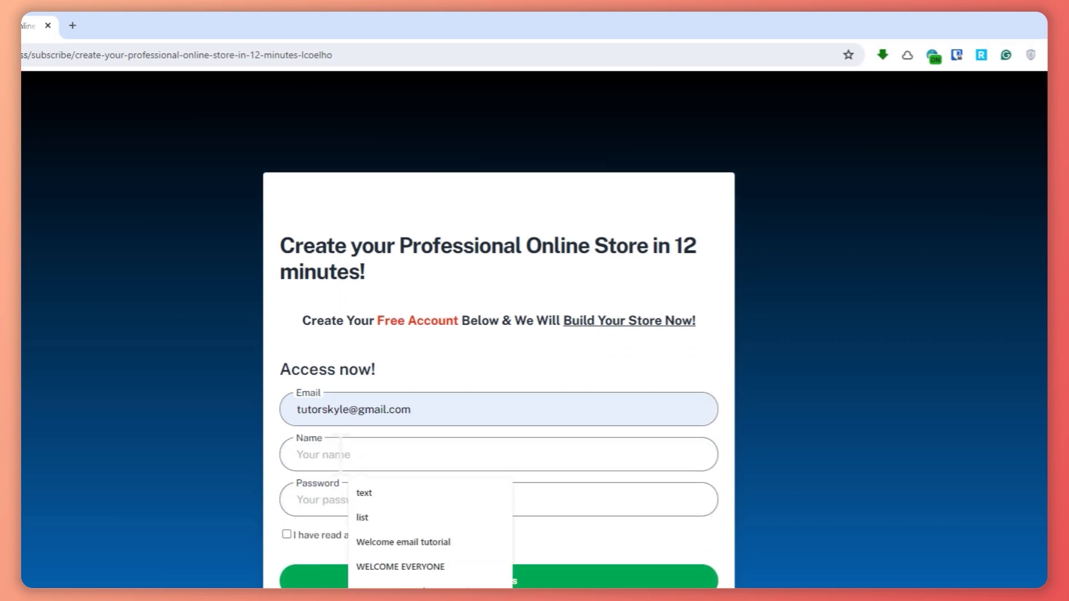
pyautogui.write('Tutors Kyle')
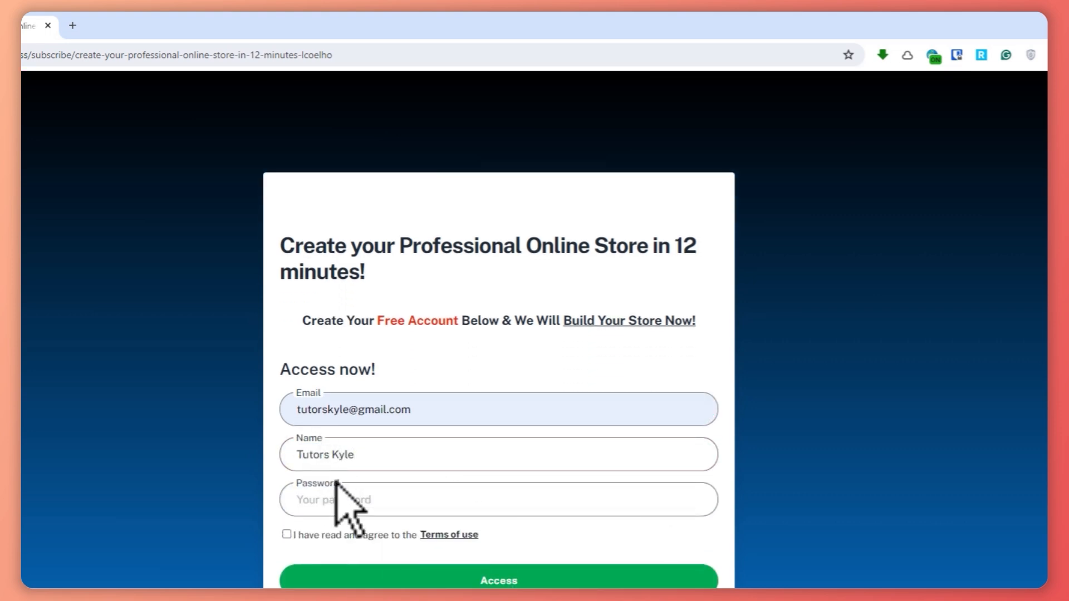
pyautogui.click(367, 498)
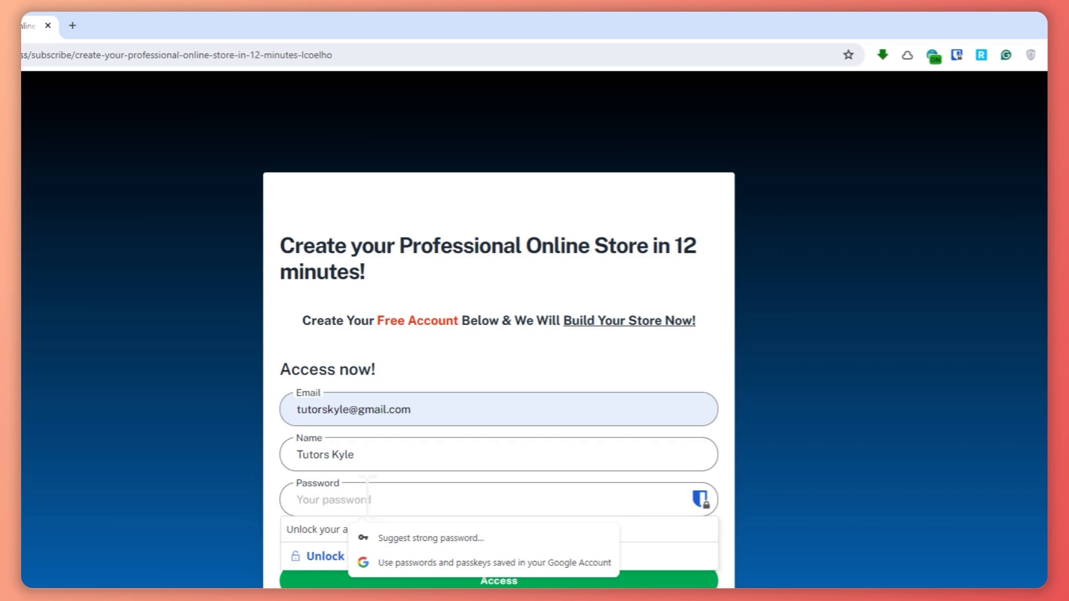
pyautogui.write('••')
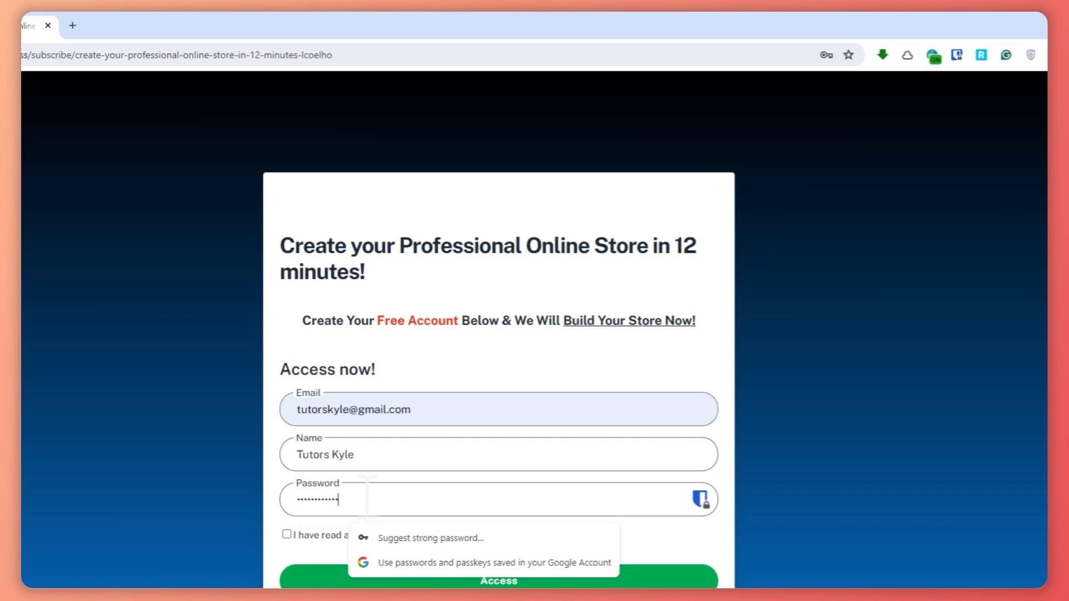
pyautogui.click(167, 490)
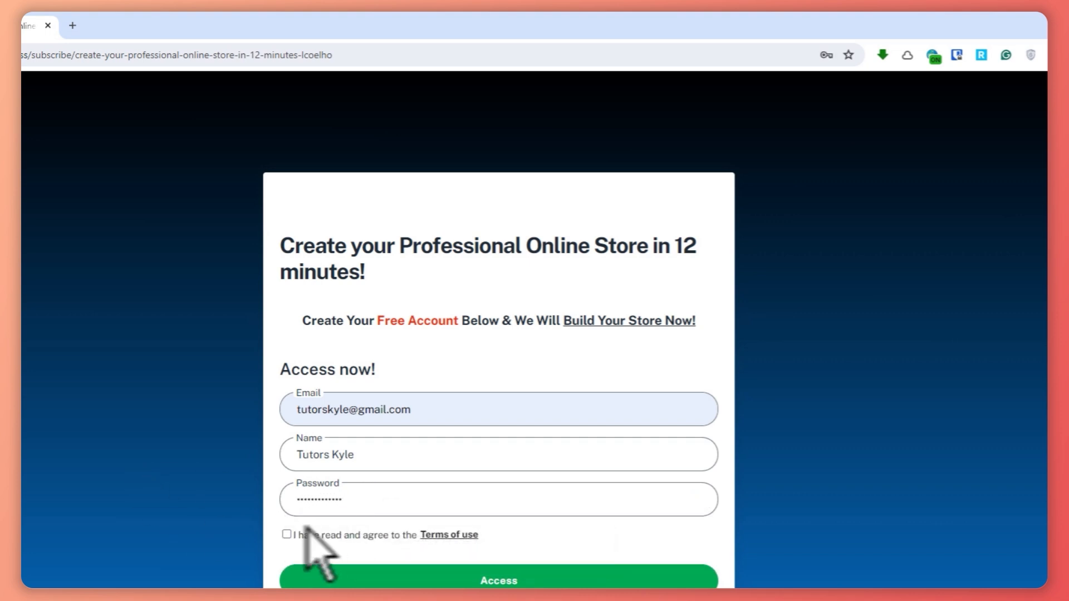
# Agree to the terms of use, submit the registration and decline saving the password in the browser.
pyautogui.click(286, 535)
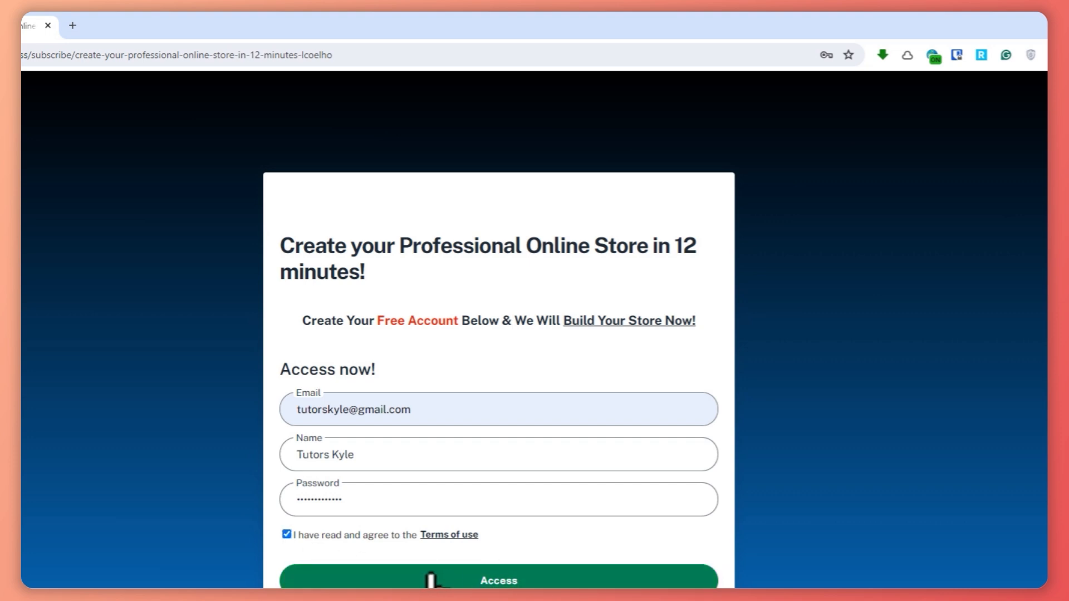
pyautogui.click(463, 578)
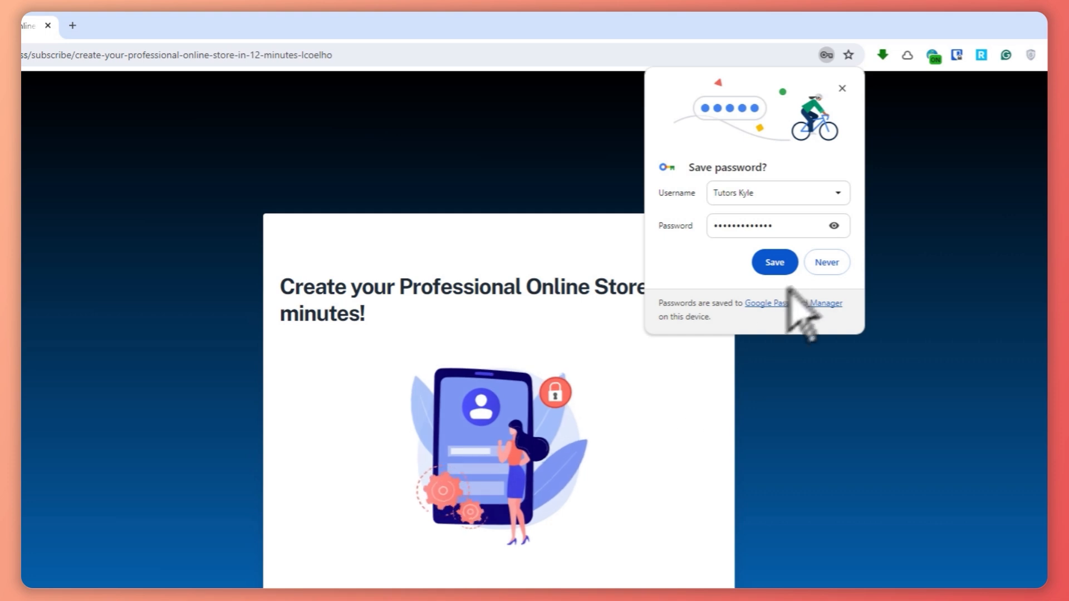
pyautogui.click(830, 263)
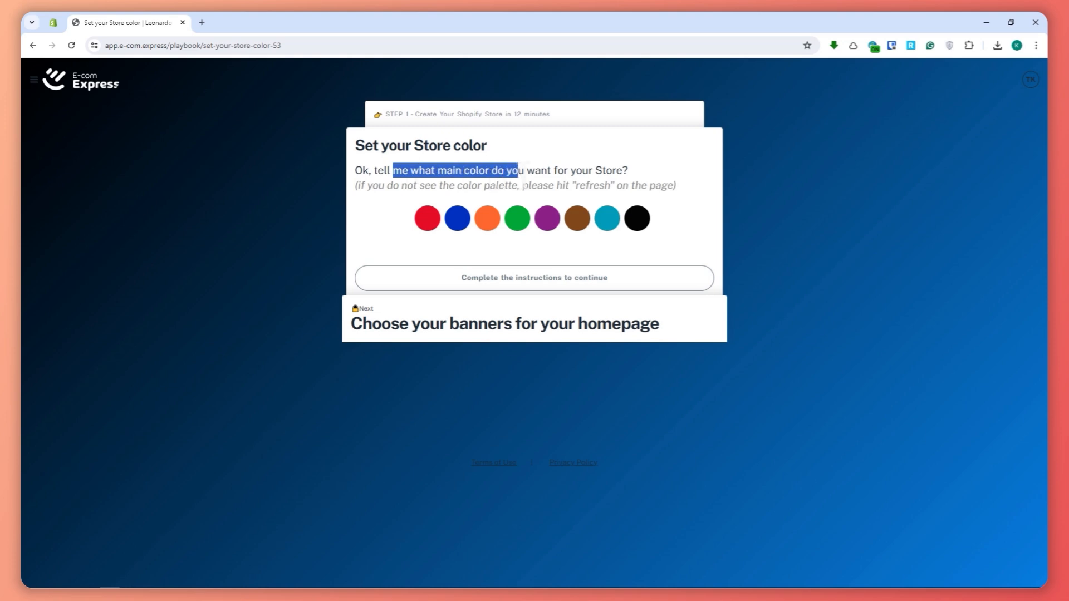
# Choose dark blue as the store's main color and mark the color step as done.
pyautogui.click(636, 175)
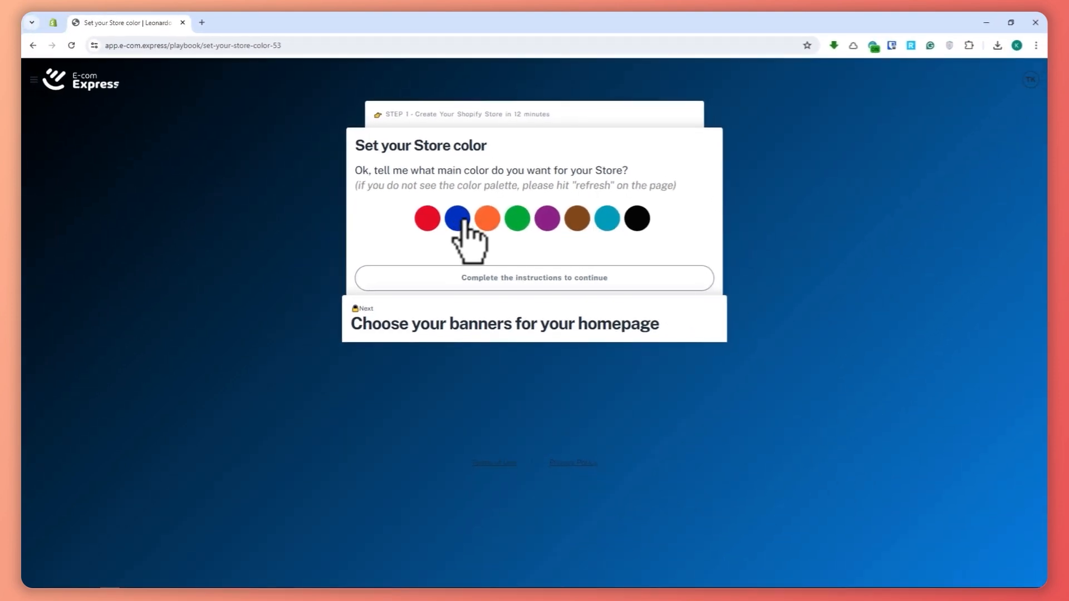
pyautogui.click(461, 222)
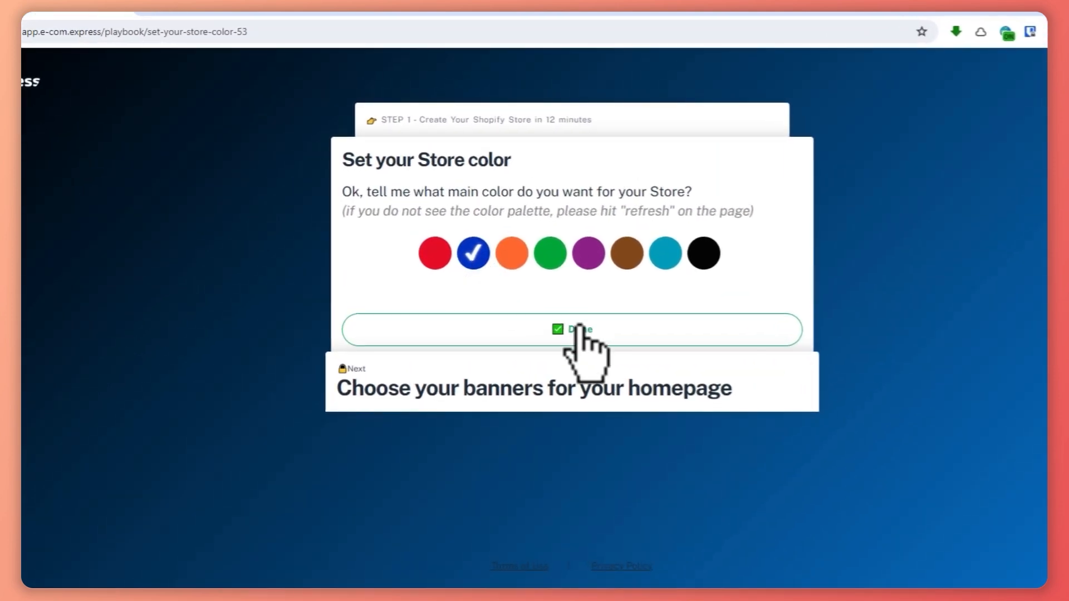
pyautogui.click(569, 331)
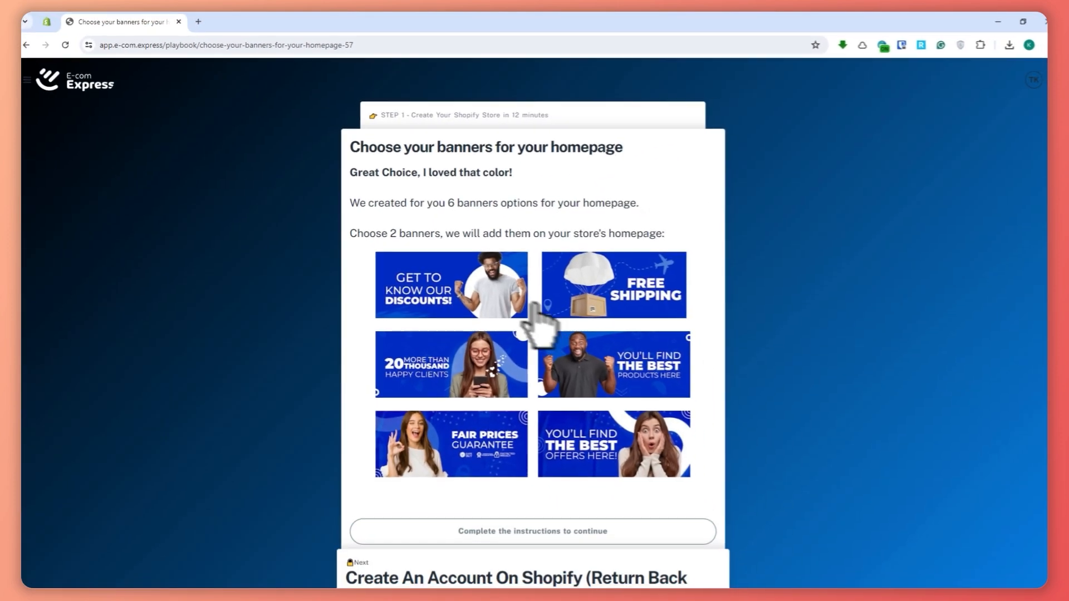
# Choose the "You'll find the best products here" and "20 more than thousand happy clients" homepage banners and complete the banner step.
pyautogui.scroll(-1, 523, 290)
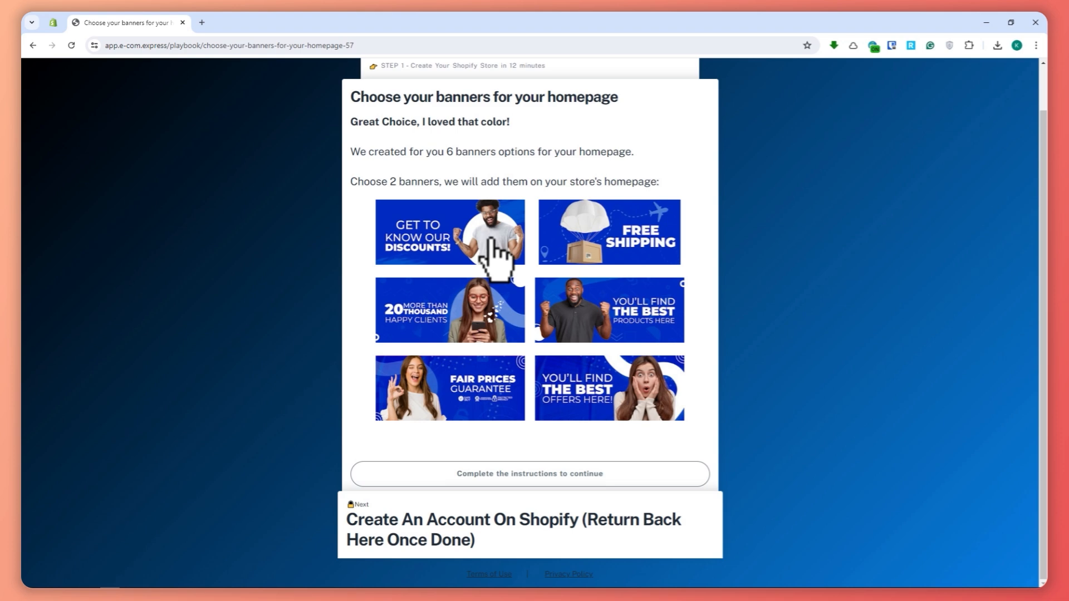
pyautogui.click(584, 311)
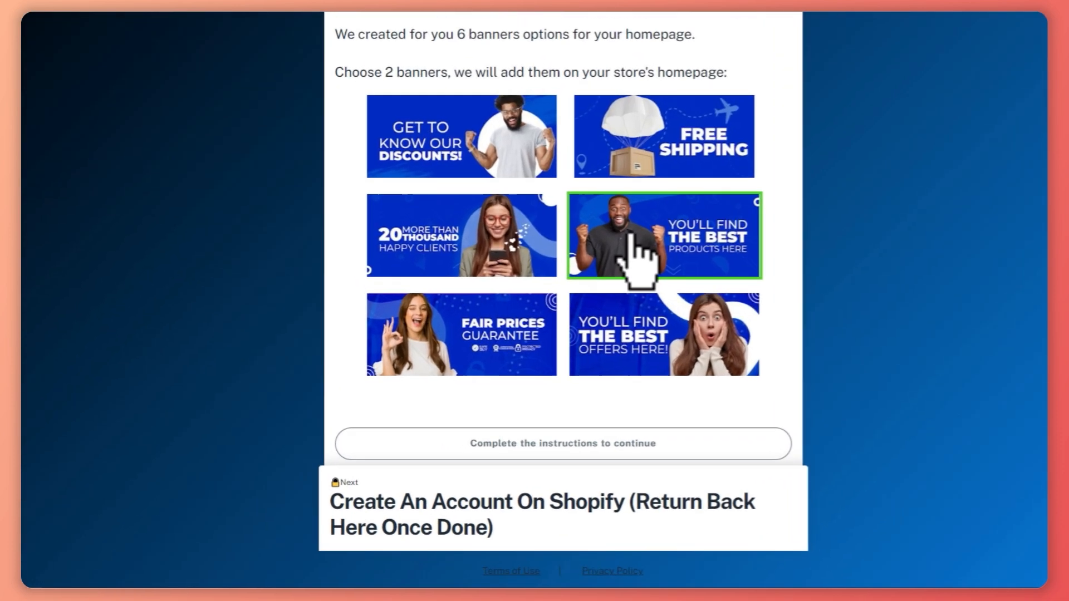
pyautogui.click(511, 240)
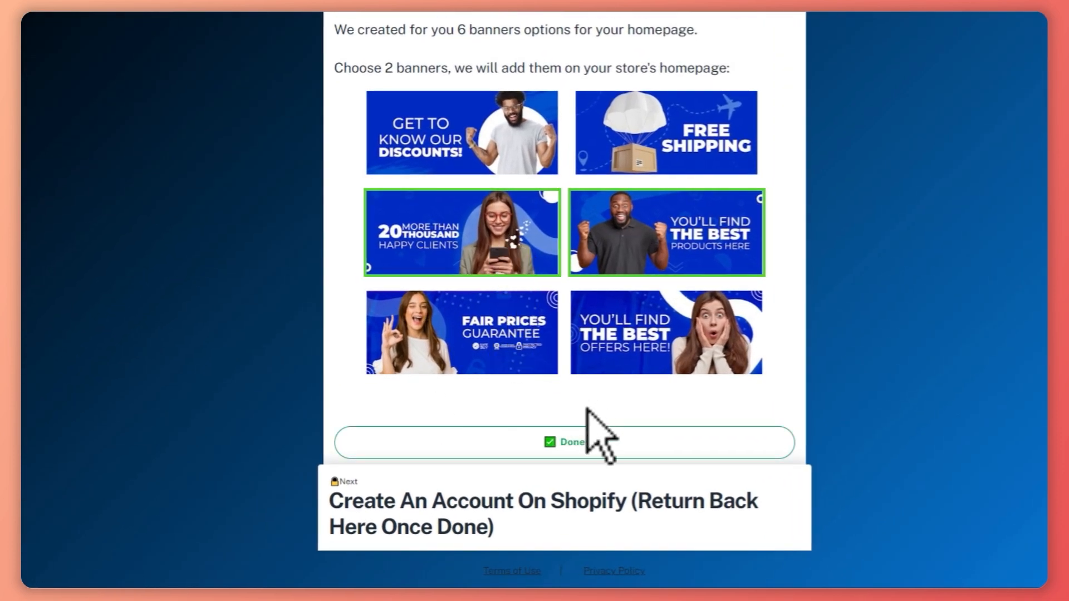
pyautogui.click(565, 443)
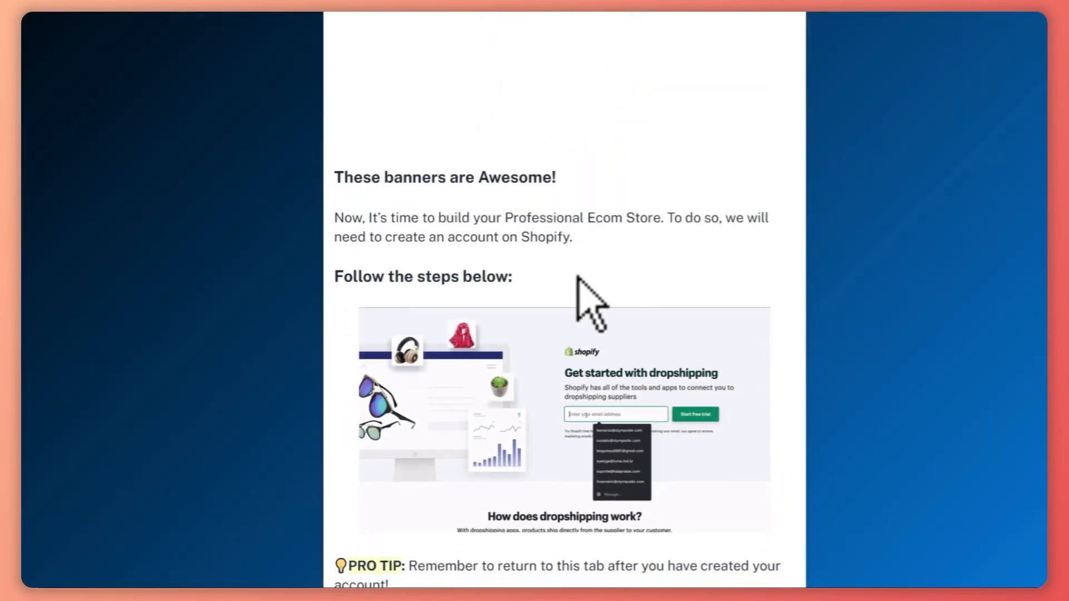
# Read through the instructions for creating a Shopify account and returning to this page.
pyautogui.scroll(-3, 640, 301)
pyautogui.scroll(1, 623, 305)
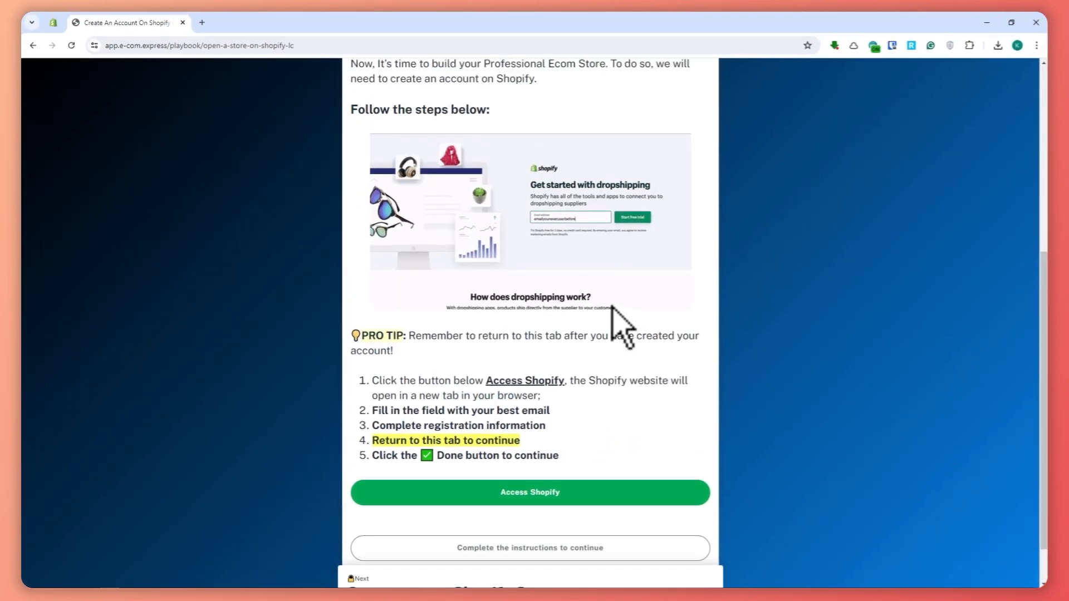
pyautogui.moveTo(372, 381); pyautogui.dragTo(483, 381)
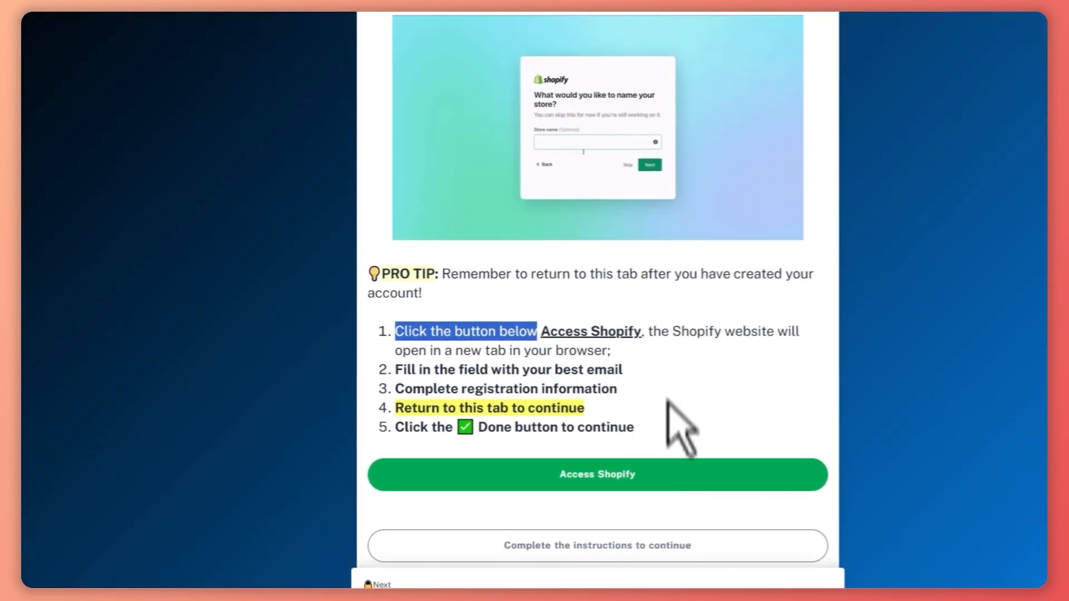
pyautogui.moveTo(419, 350); pyautogui.dragTo(613, 353)
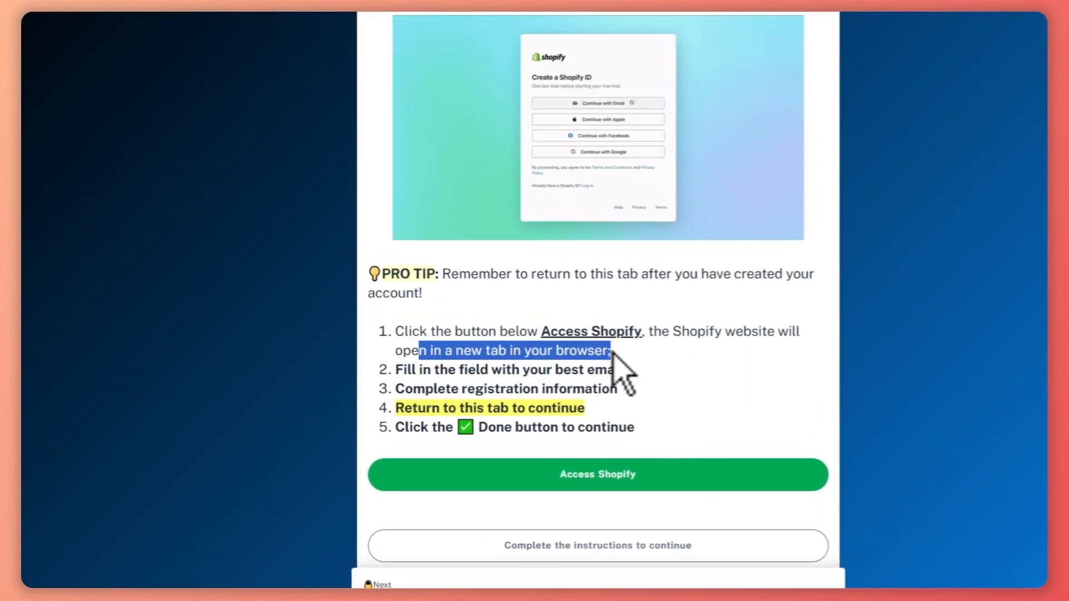
pyautogui.rightClick(660, 355)
pyautogui.click(650, 394)
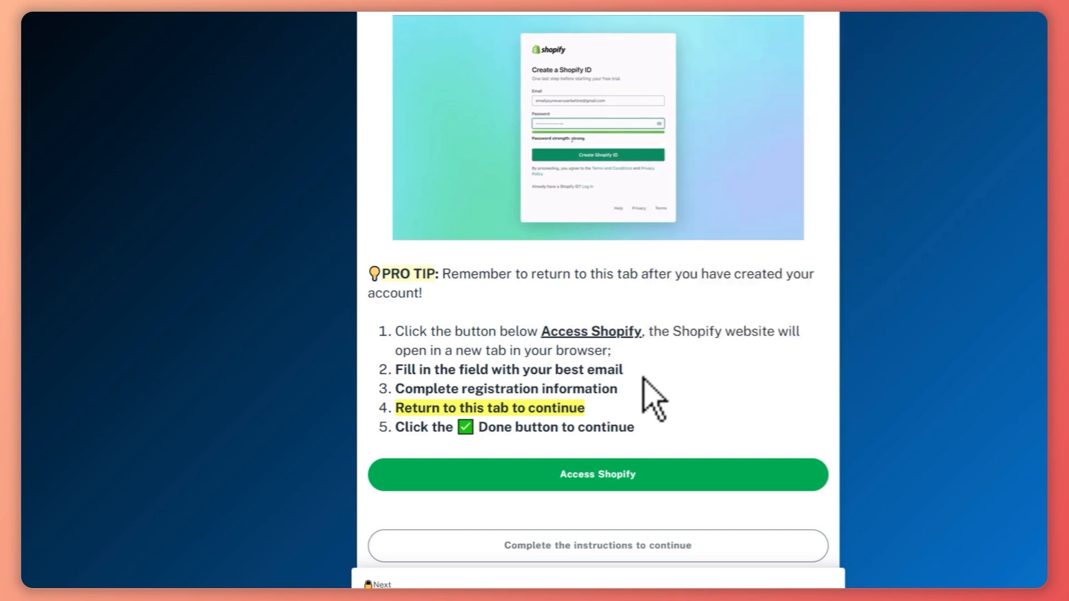
pyautogui.scroll(-2, 640, 394)
pyautogui.moveTo(405, 323); pyautogui.dragTo(648, 327)
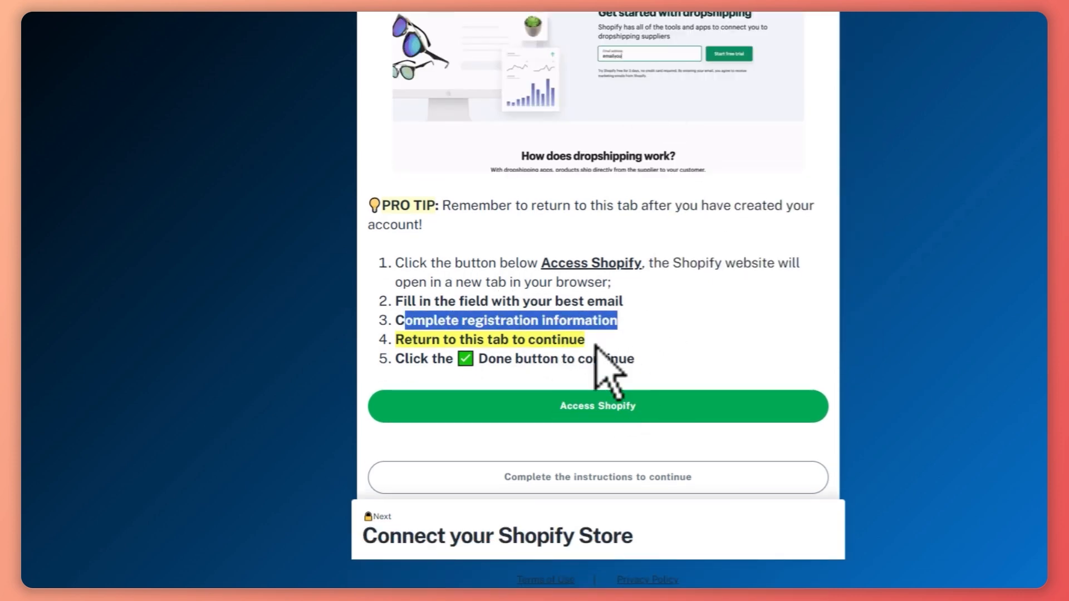
# Open the Shopify sign-up page from the instructions and start the free trial with the email address in the form.
pyautogui.click(629, 407)
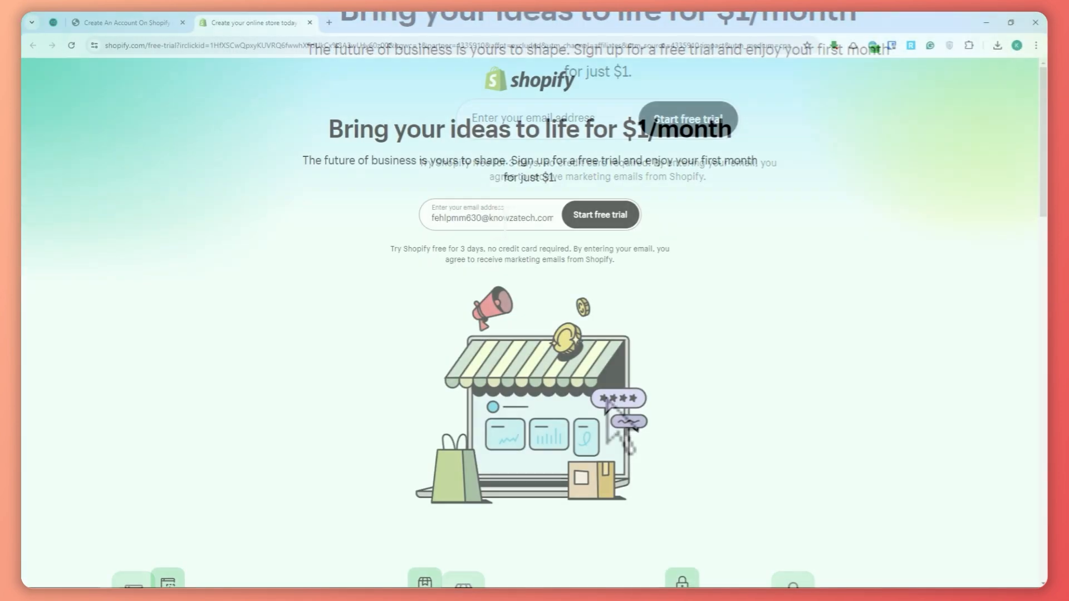
pyautogui.moveTo(432, 219); pyautogui.dragTo(558, 219)
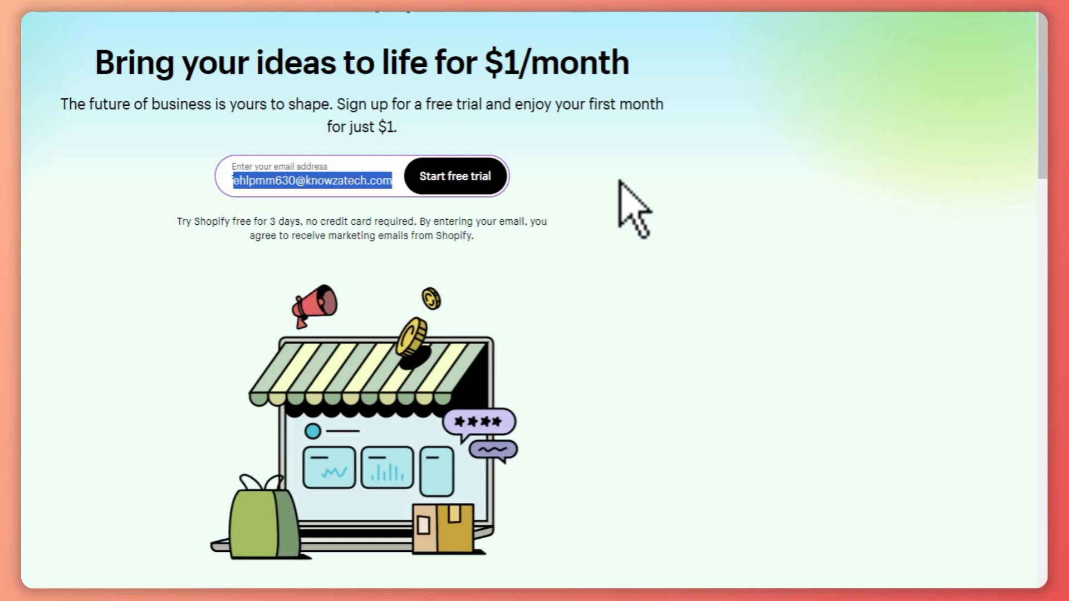
pyautogui.click(631, 181)
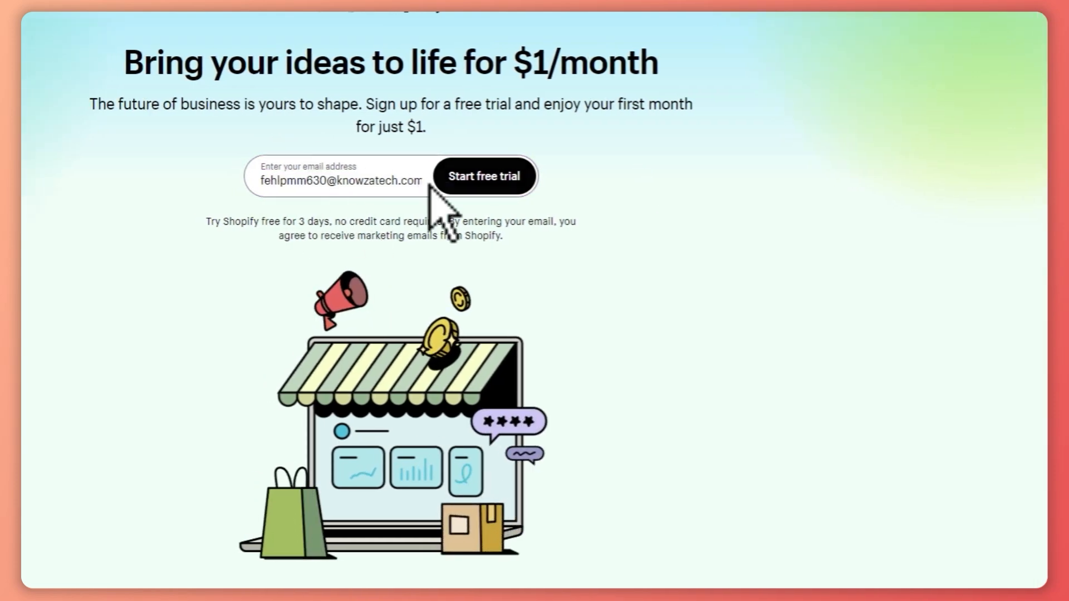
pyautogui.click(496, 187)
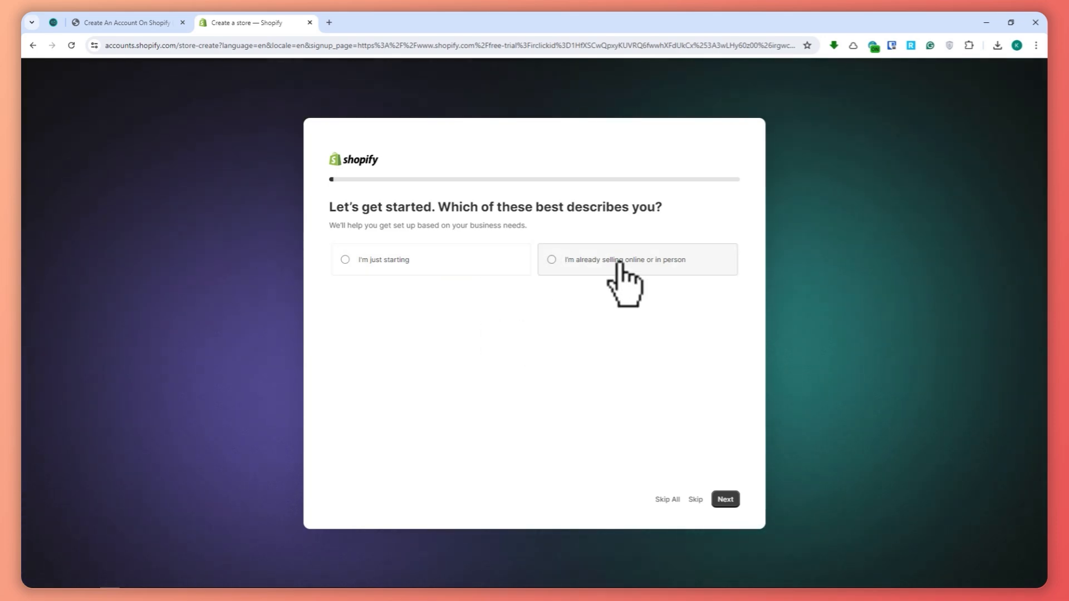
# Skip all the business setup questions and confirm Philippines as the business location.
pyautogui.click(665, 505)
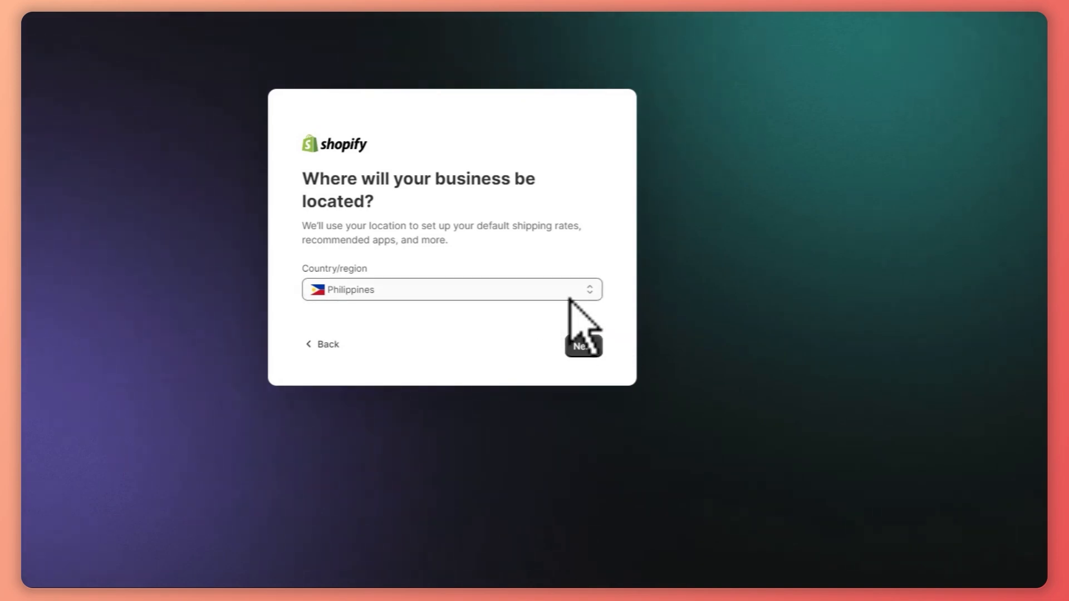
pyautogui.click(583, 349)
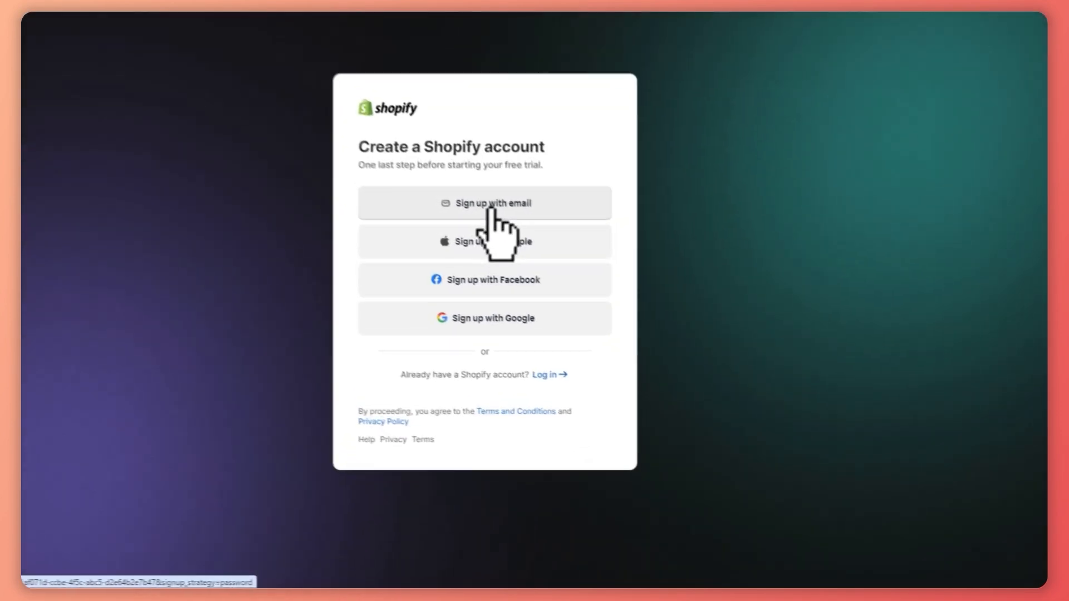
# Create the Shopify account by email sign-up with an account password, and dismiss the Bitwarden prompt to remember it.
pyautogui.click(538, 267)
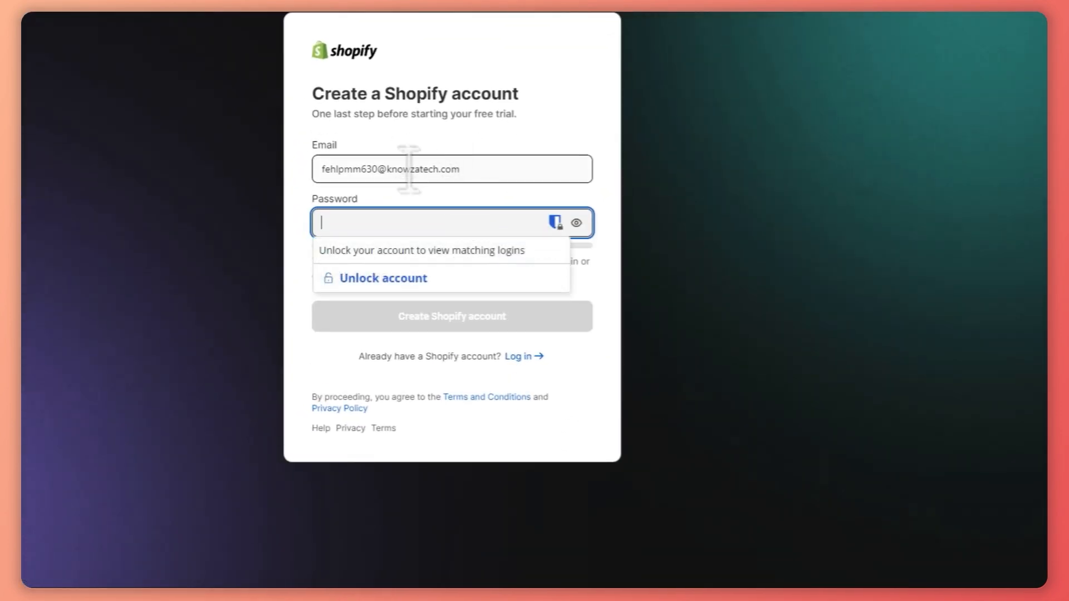
pyautogui.click(472, 222)
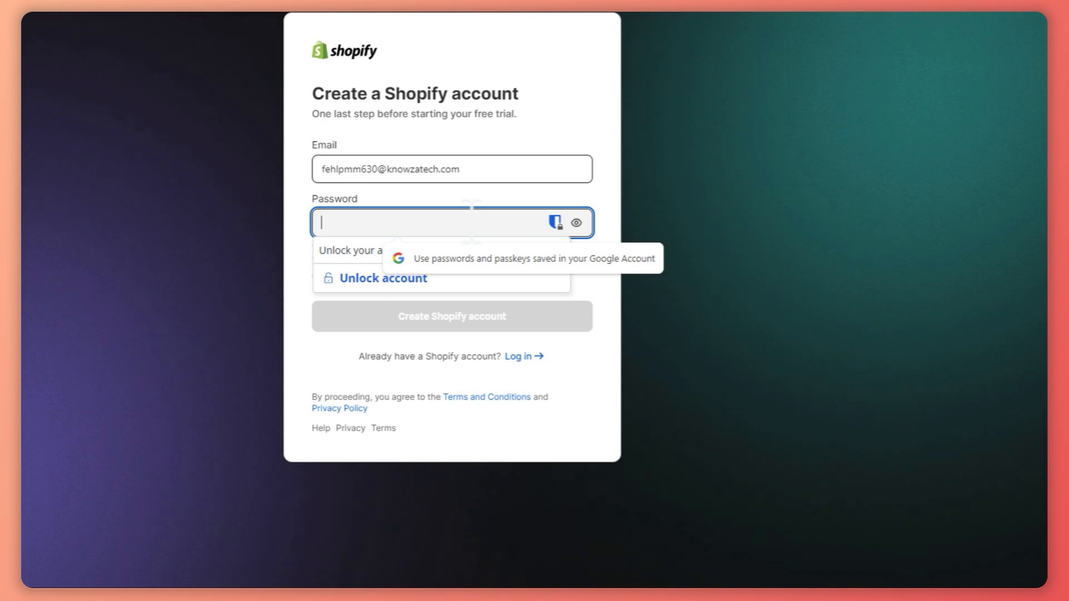
pyautogui.write('•••••••••')
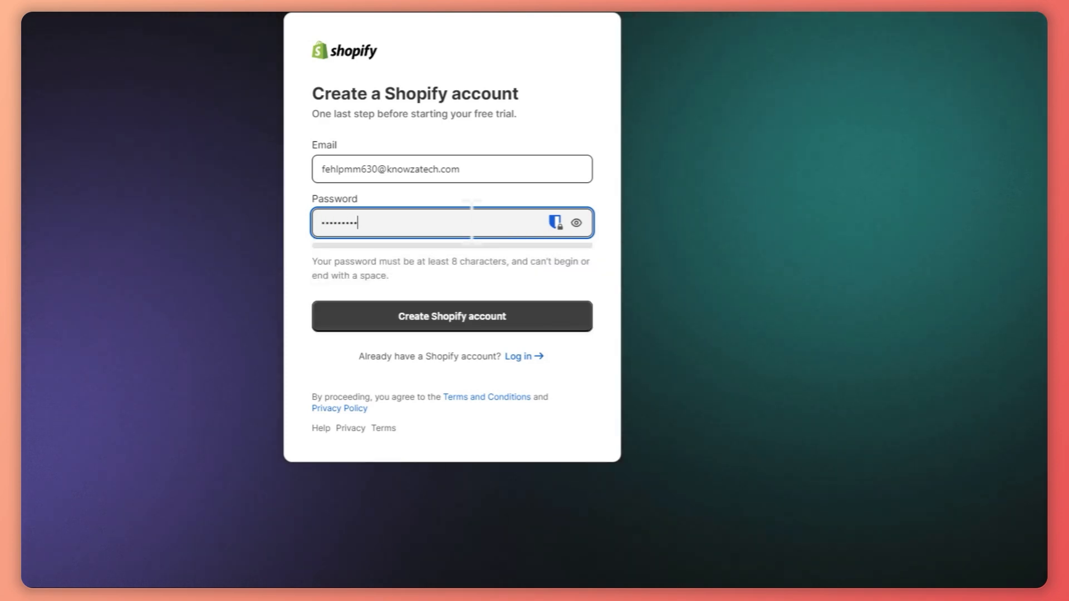
pyautogui.write('••••')
pyautogui.click(453, 323)
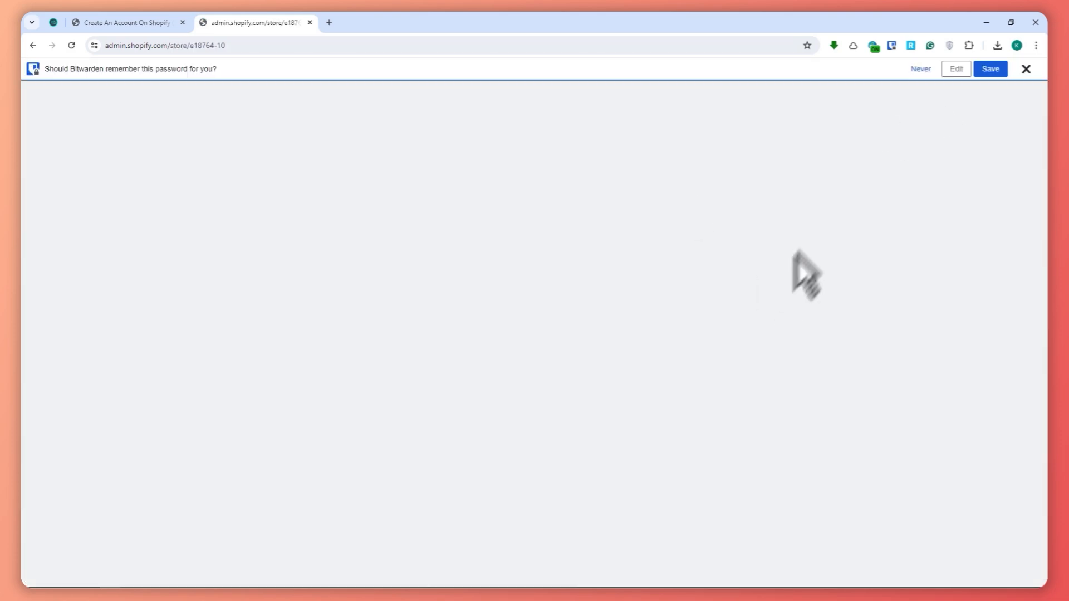
pyautogui.click(1026, 69)
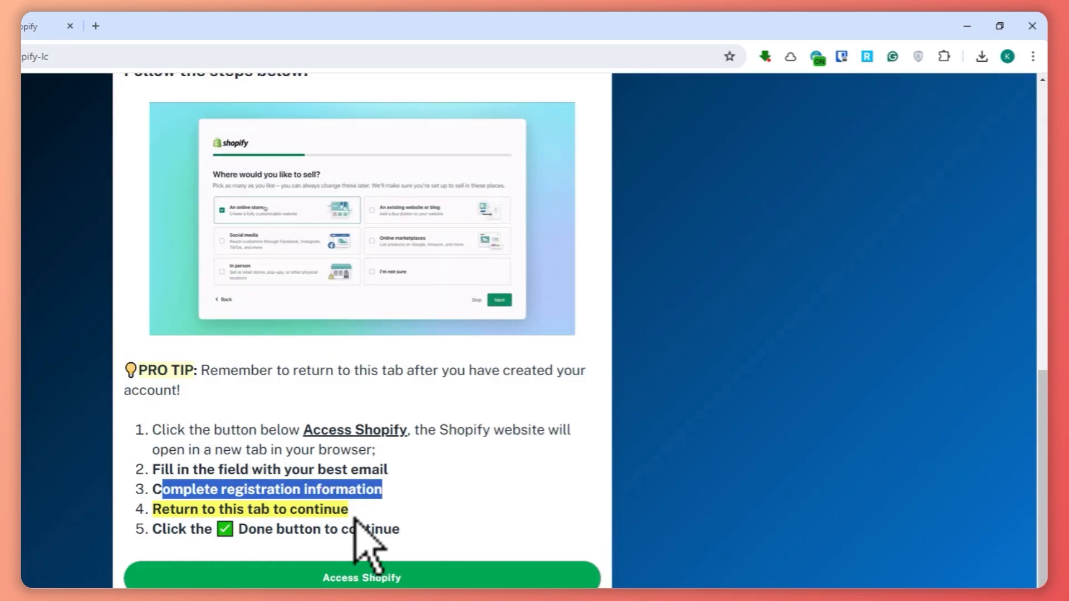
# Finish reviewing the registration instructions and read how to connect the Shopify store by copying its admin URL.
pyautogui.moveTo(192, 490); pyautogui.dragTo(382, 490)
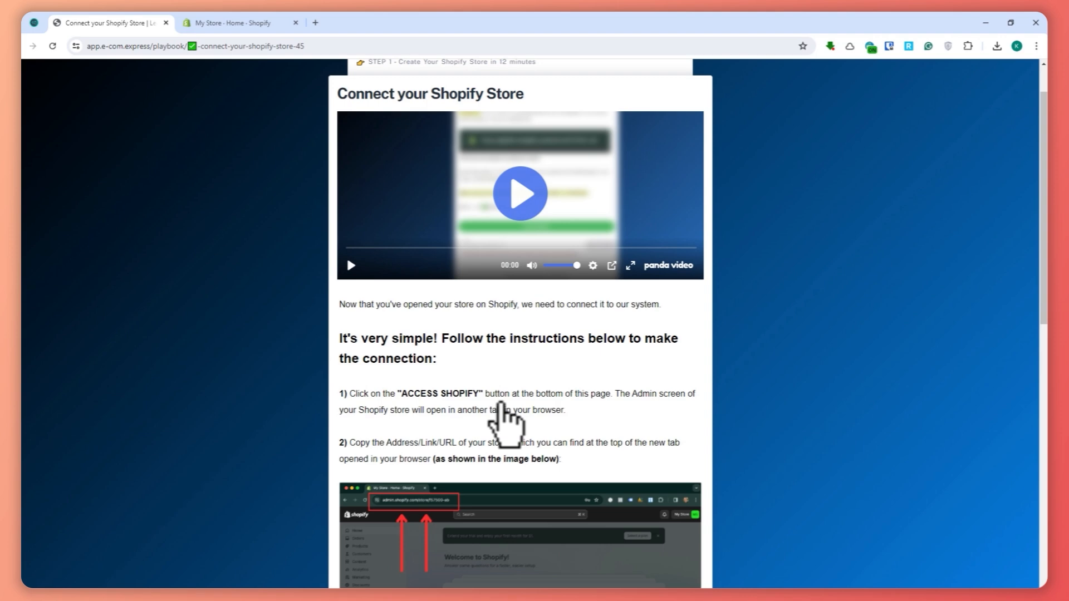
pyautogui.moveTo(426, 339); pyautogui.dragTo(707, 347)
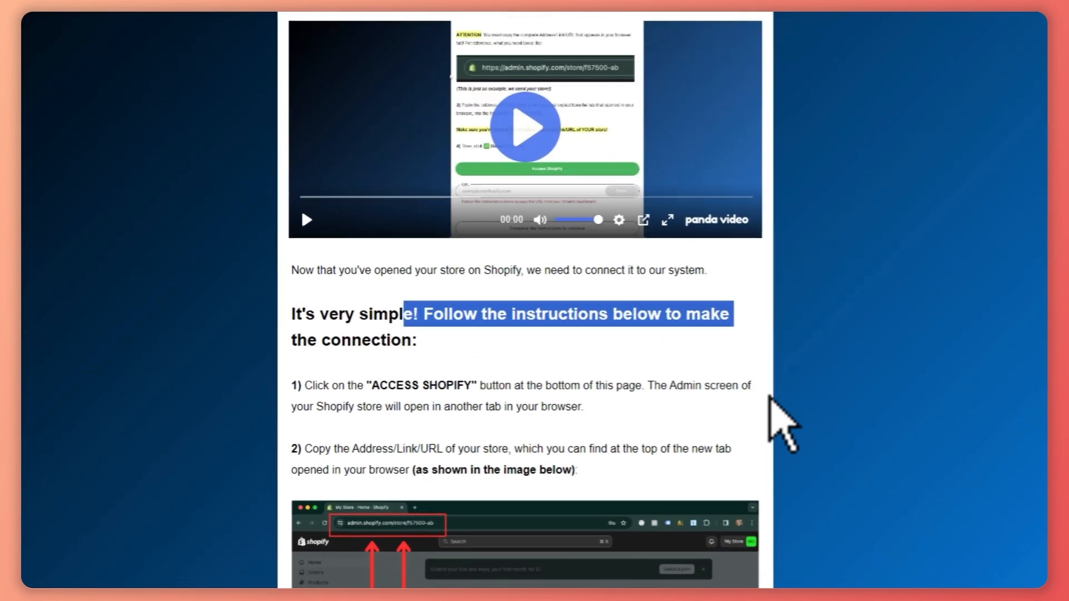
pyautogui.scroll(-3, 758, 418)
pyautogui.click(767, 405)
pyautogui.scroll(-2, 788, 373)
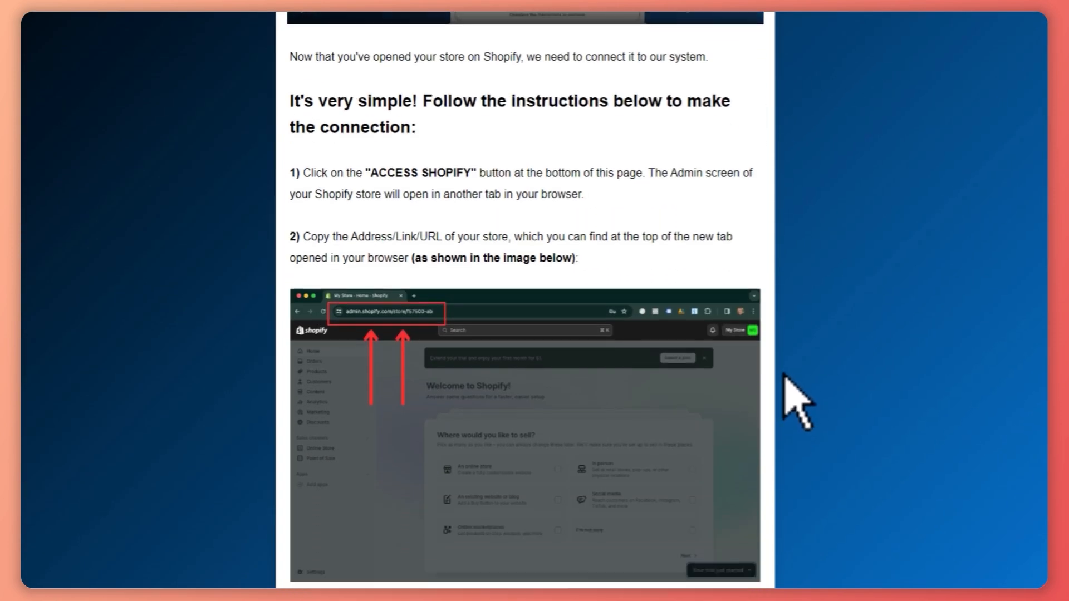
pyautogui.scroll(-3, 345, 222)
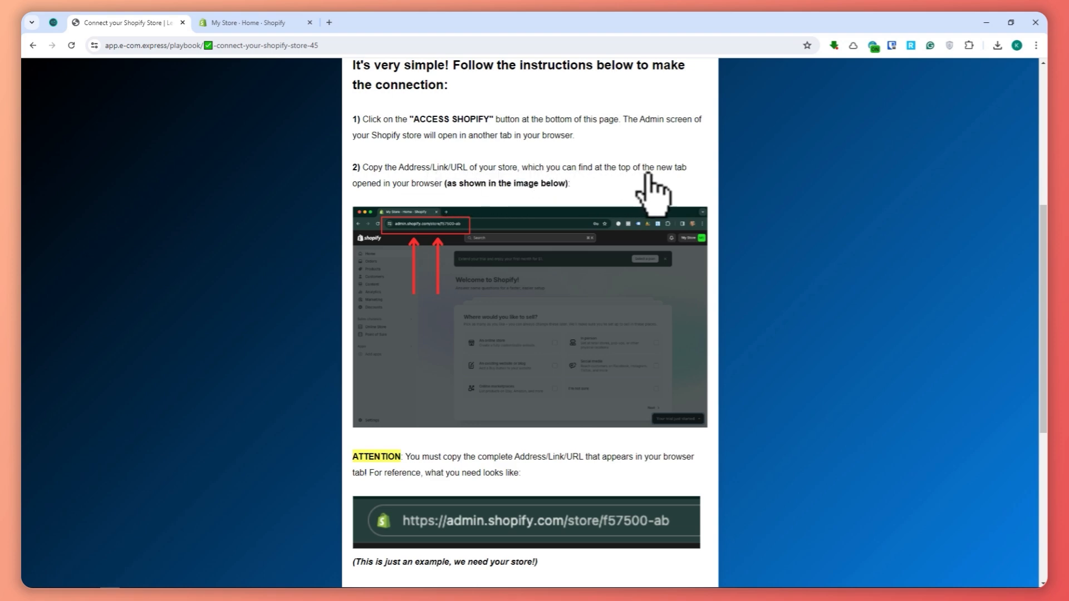
pyautogui.scroll(-4, 435, 233)
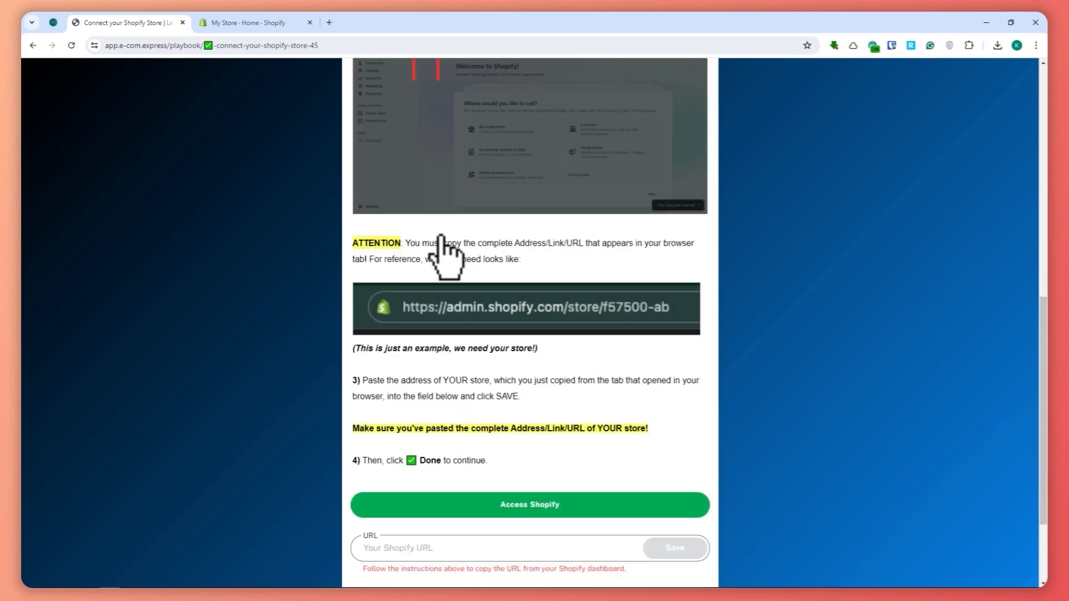
pyautogui.scroll(-2, 446, 256)
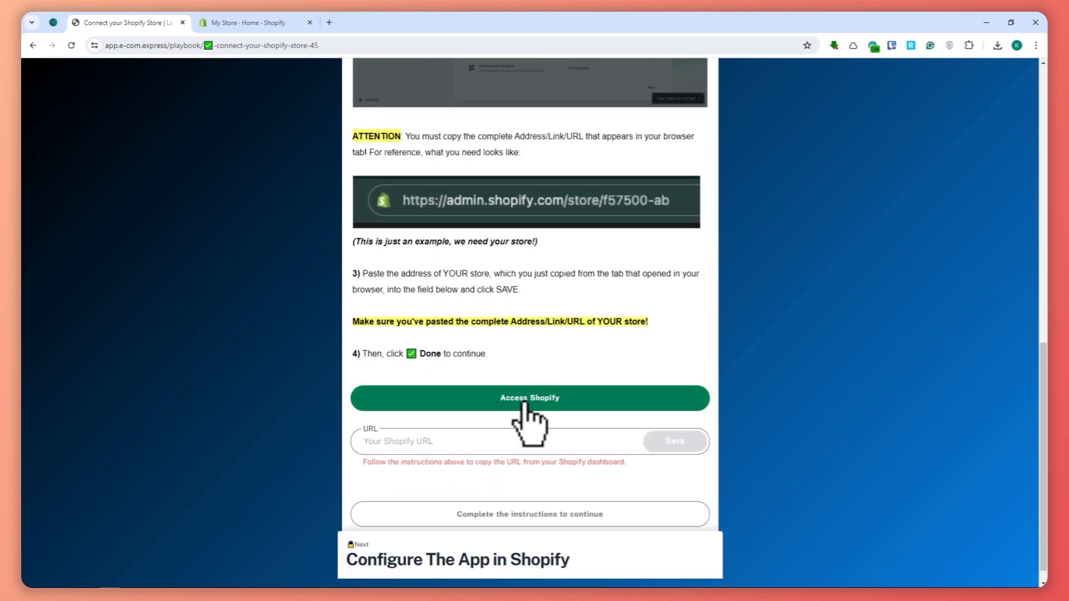
# Switch to the My Store Shopify admin page and copy the store's complete URL.
pyautogui.click(263, 26)
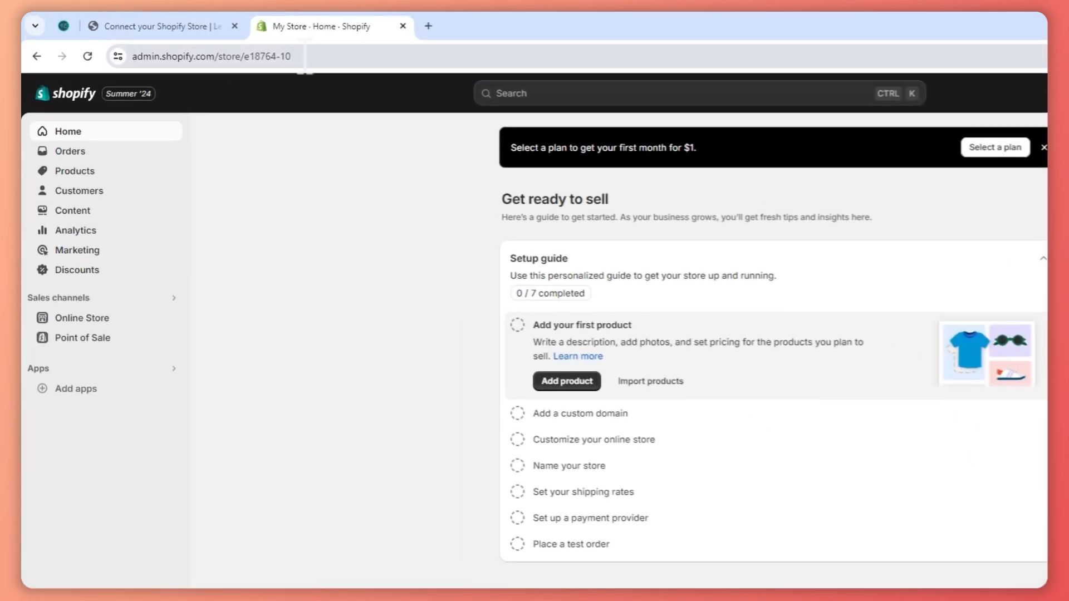
pyautogui.click(101, 49)
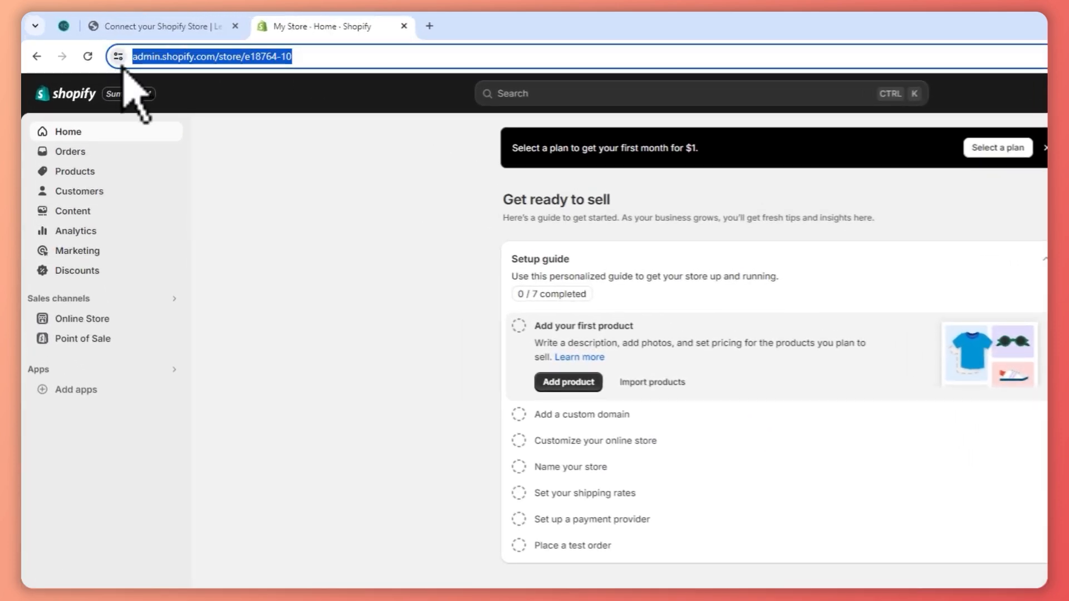
pyautogui.rightClick(184, 58)
pyautogui.click(245, 189)
# Return to the Connect your Shopify Store page, paste the copied store address as the Shopify URL, and save it.
pyautogui.click(210, 28)
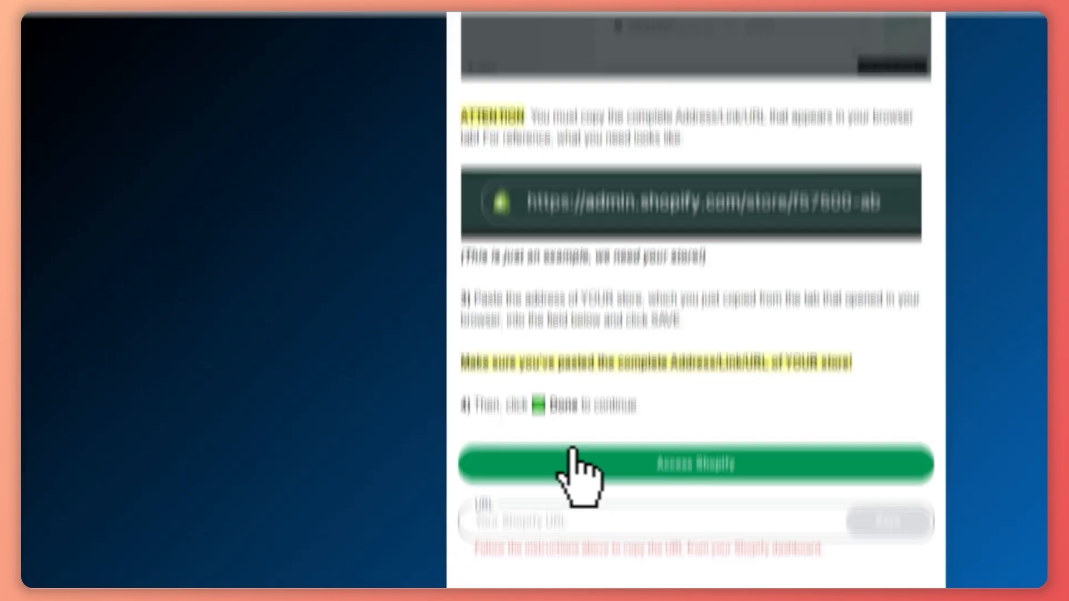
pyautogui.click(590, 522)
pyautogui.rightClick(591, 520)
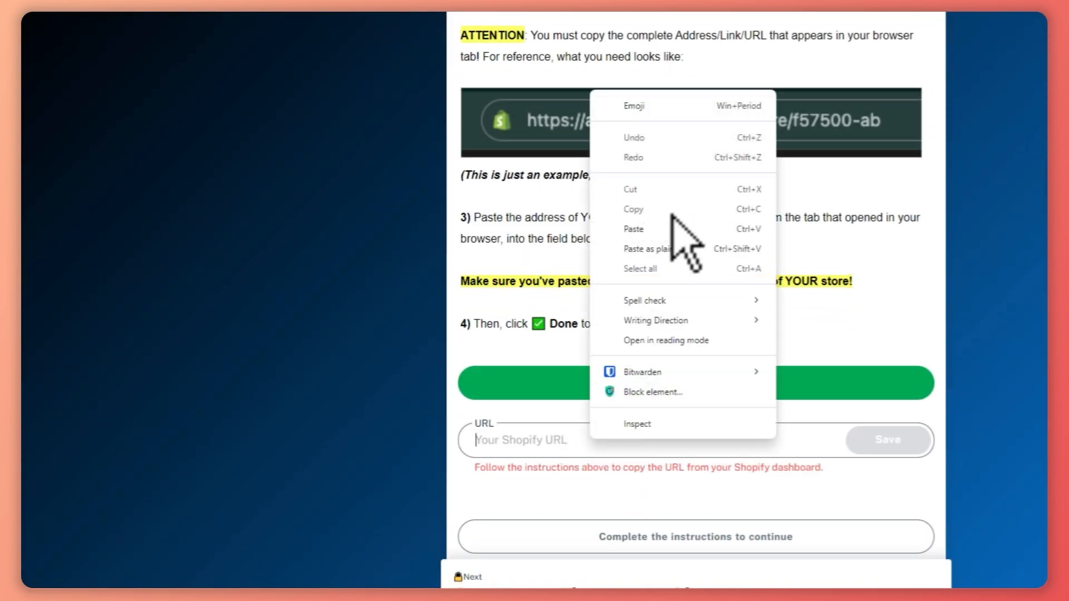
pyautogui.click(657, 228)
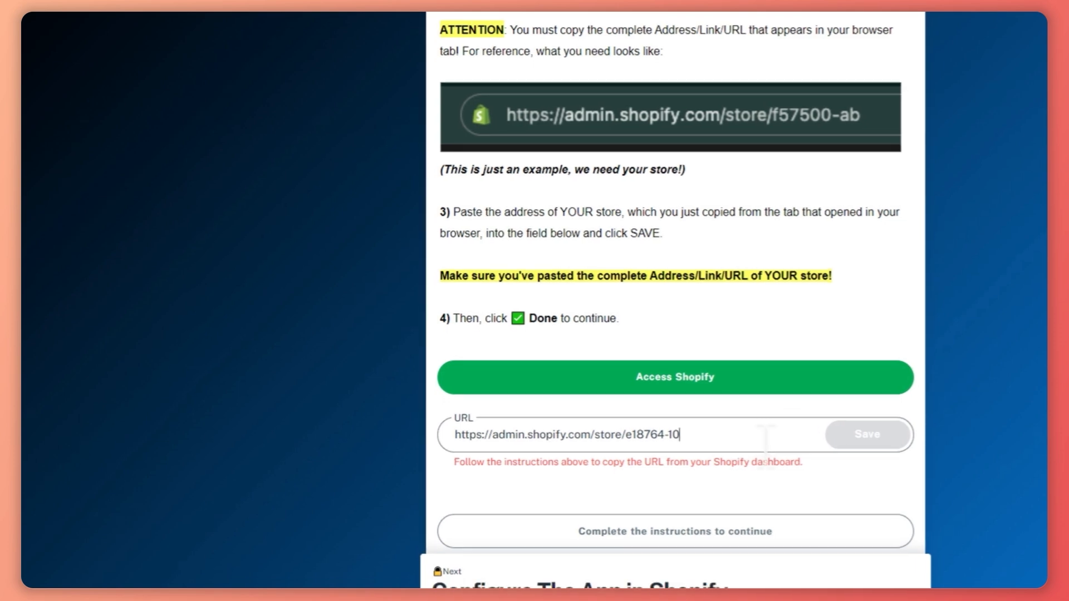
pyautogui.click(867, 435)
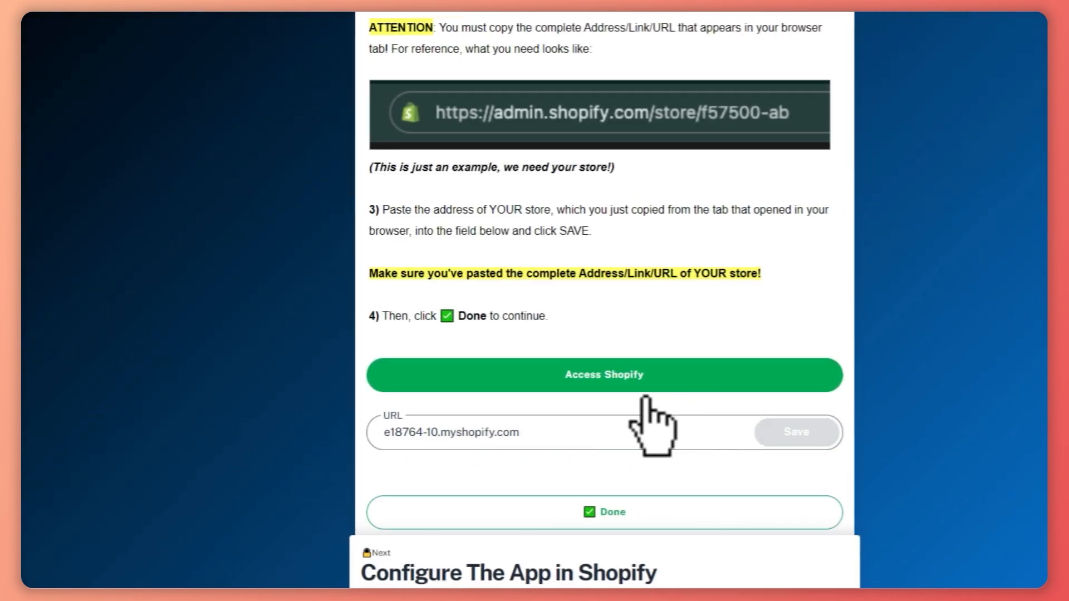
# Open the Shopify admin from the connection page to review the store address, and mark the connection step as done.
pyautogui.click(615, 384)
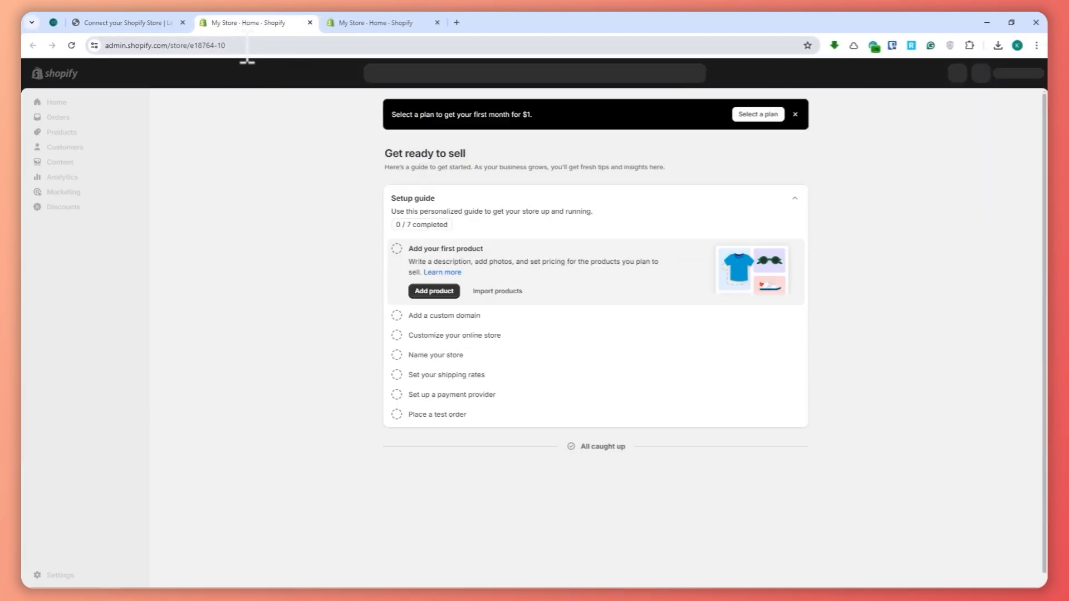
pyautogui.click(284, 45)
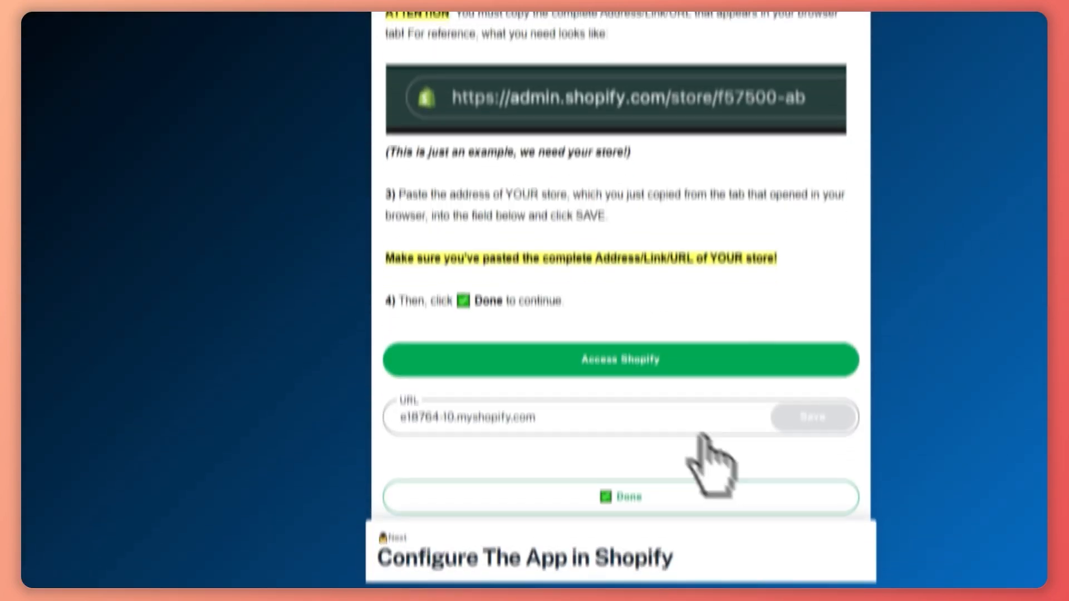
pyautogui.scroll(-1, 703, 440)
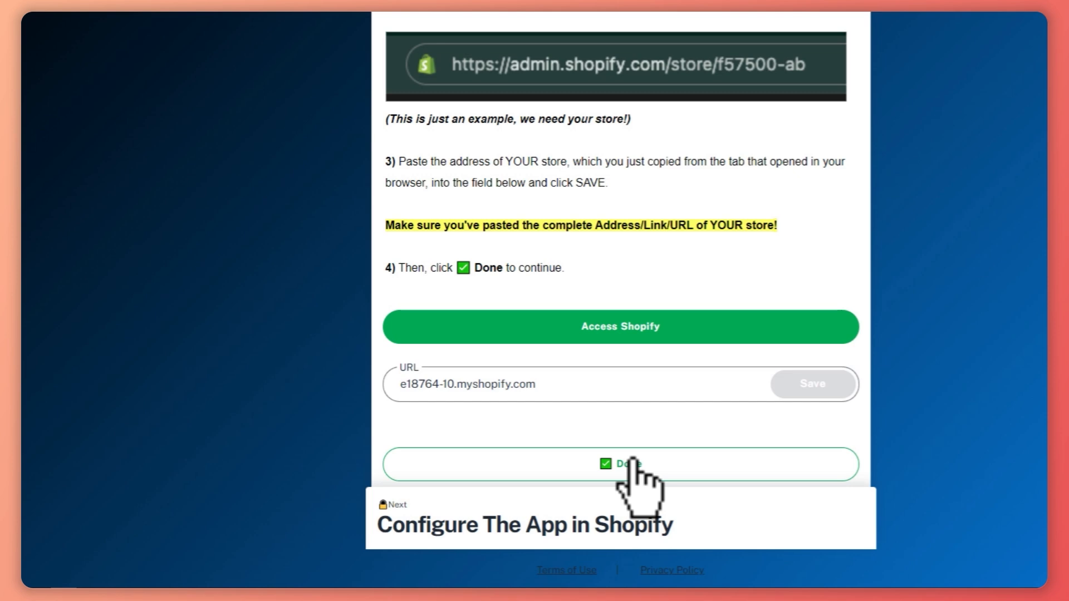
pyautogui.moveTo(411, 161); pyautogui.dragTo(592, 161)
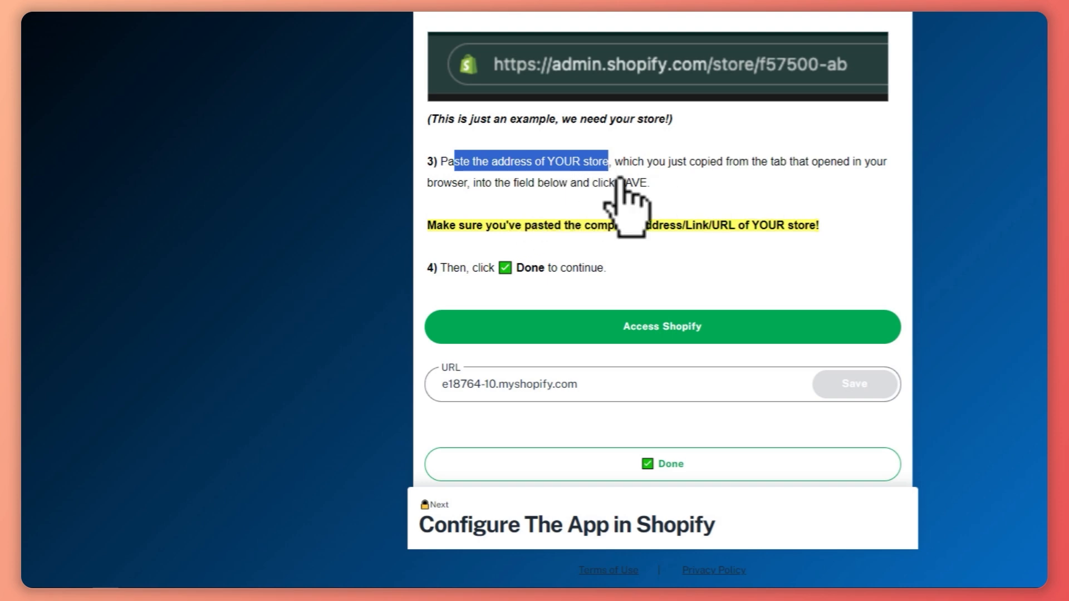
pyautogui.click(624, 467)
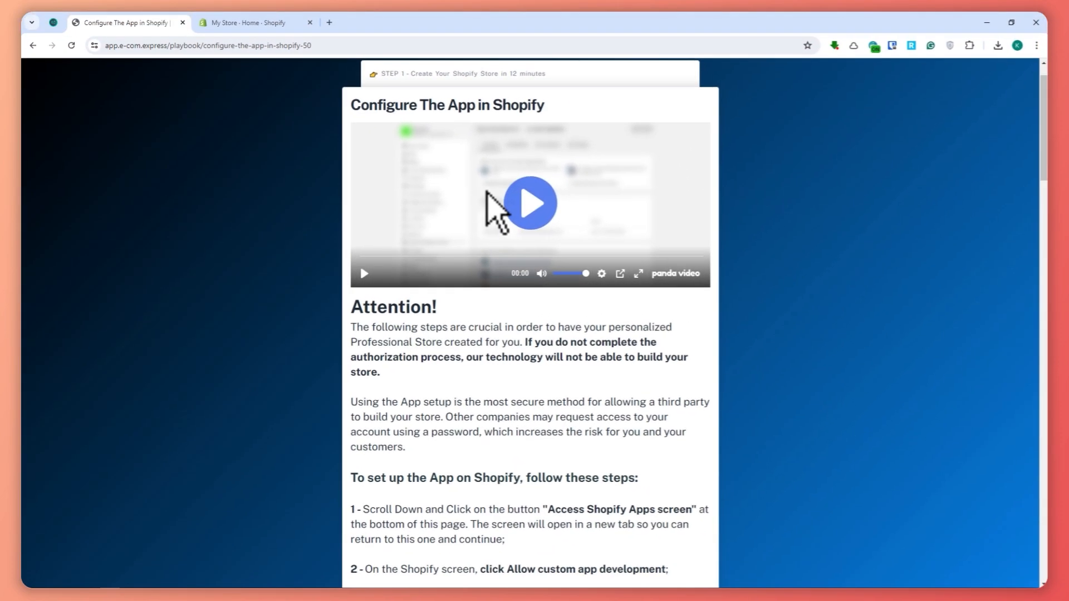
# Read through all the instructions for configuring the app in Shopify, including custom app development and Admin API scopes.
pyautogui.scroll(-1, 485, 226)
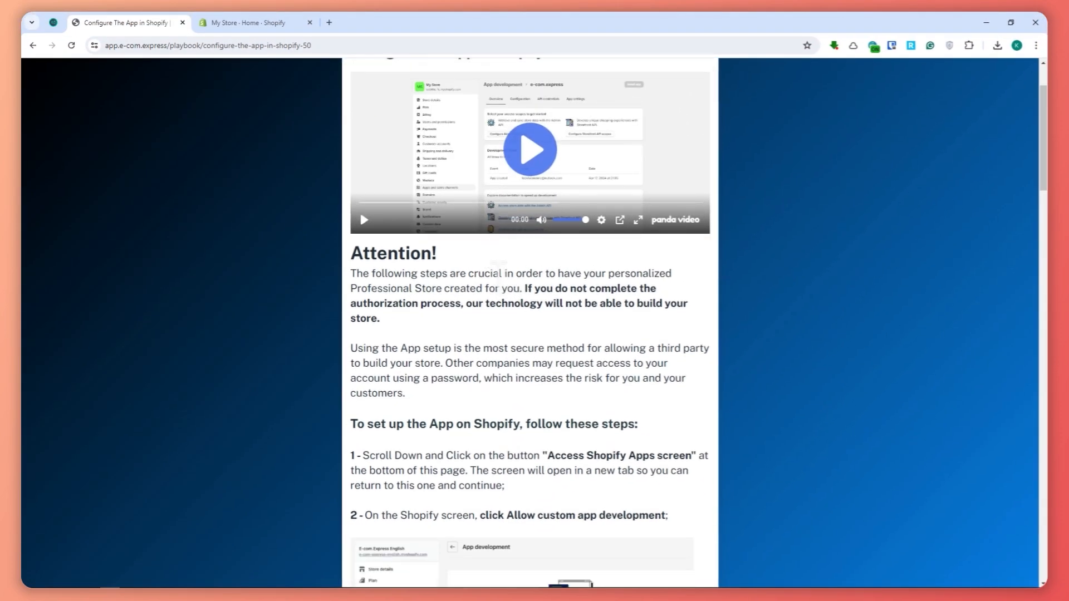
pyautogui.scroll(-2, 602, 345)
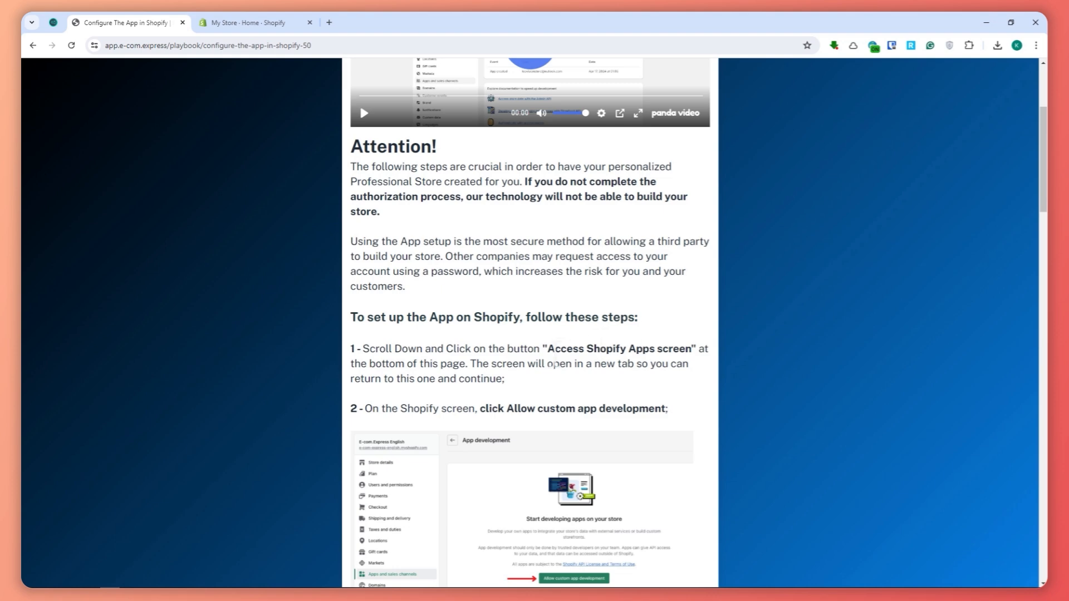
pyautogui.moveTo(548, 349); pyautogui.dragTo(696, 350)
pyautogui.scroll(-1, 446, 354)
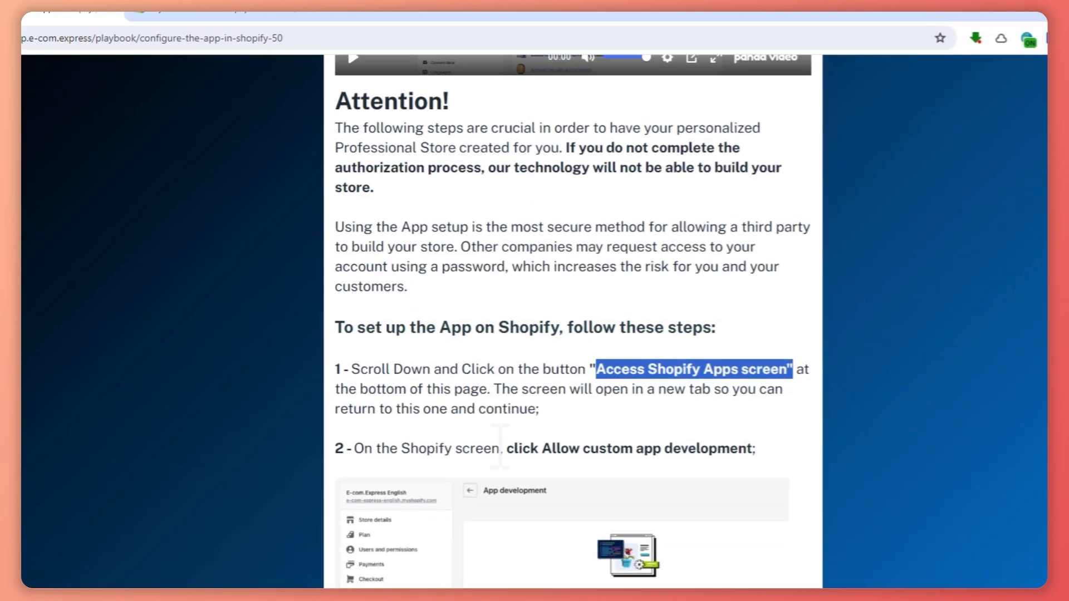
pyautogui.scroll(-2, 534, 322)
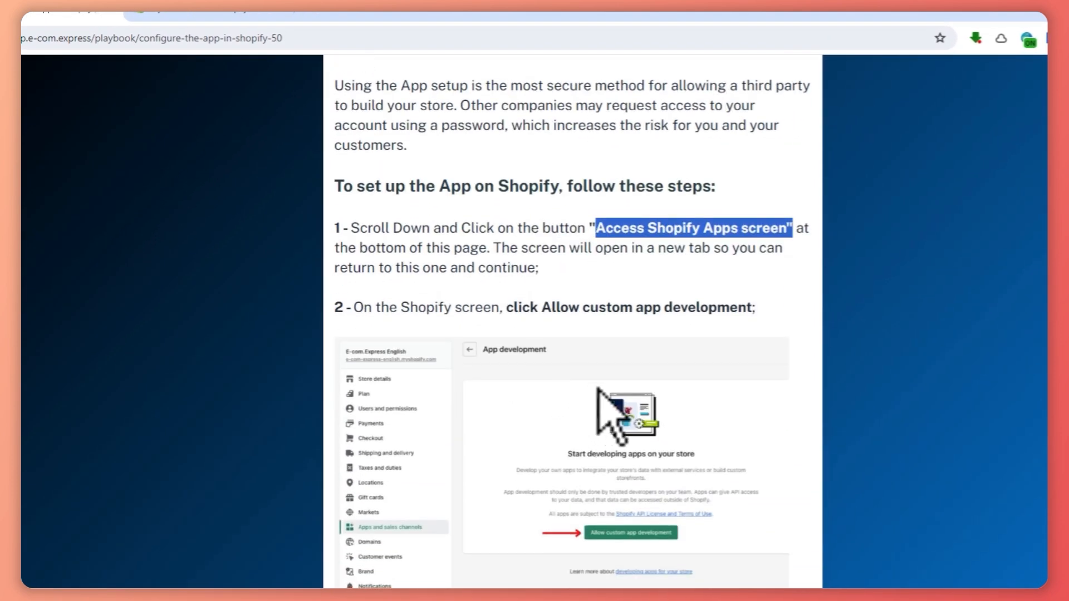
pyautogui.scroll(-1, 598, 388)
pyautogui.moveTo(515, 237); pyautogui.dragTo(749, 237)
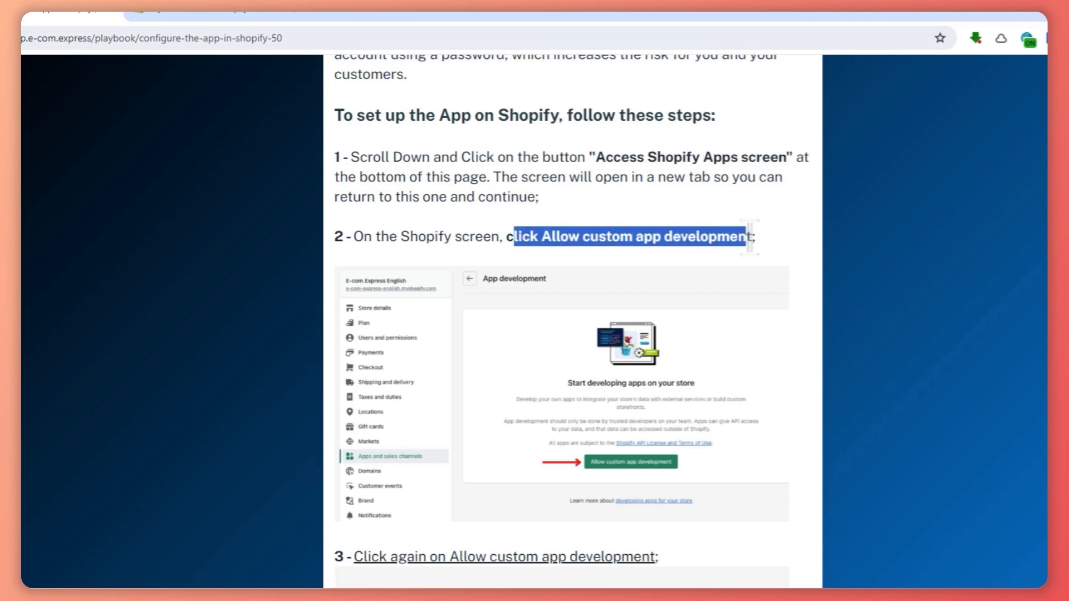
pyautogui.scroll(-20, 771, 265)
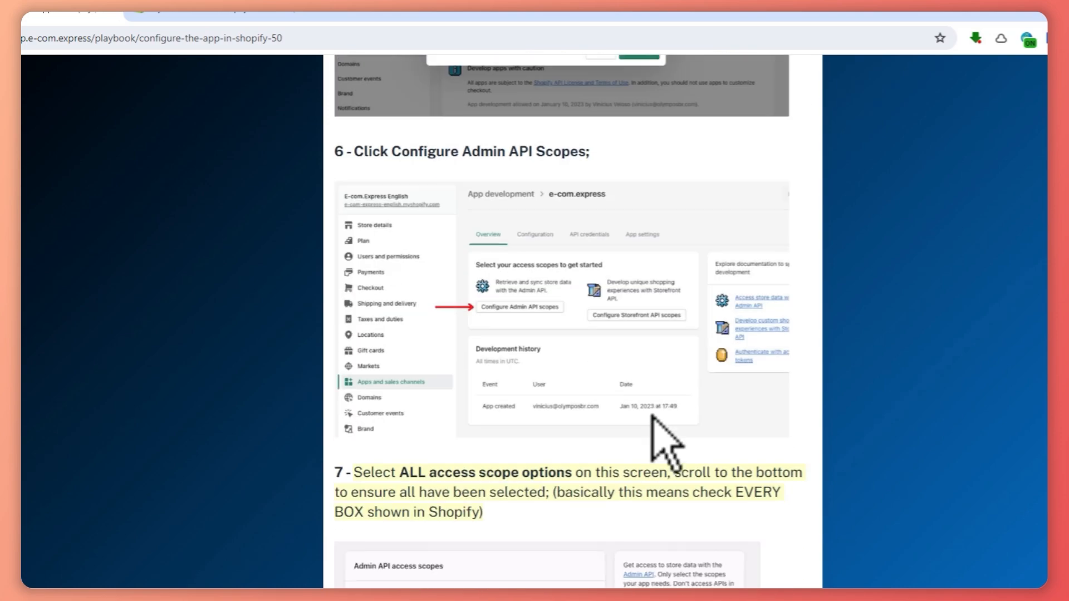
pyautogui.scroll(-2, 652, 453)
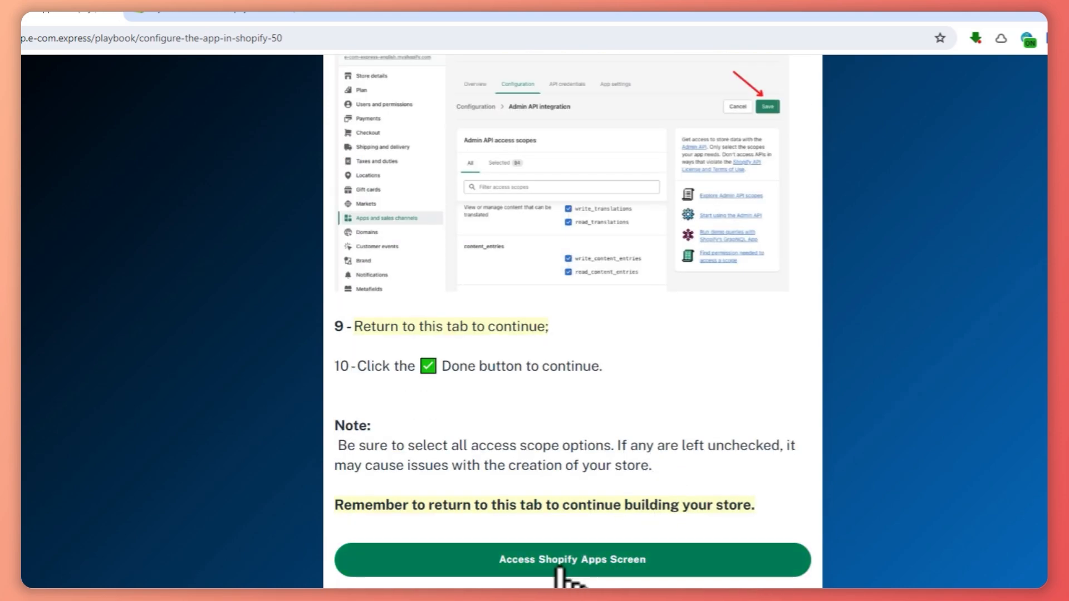
# Open the Shopify Apps screen from the instructions and allow custom app development on the store, including the second confirmation.
pyautogui.click(500, 453)
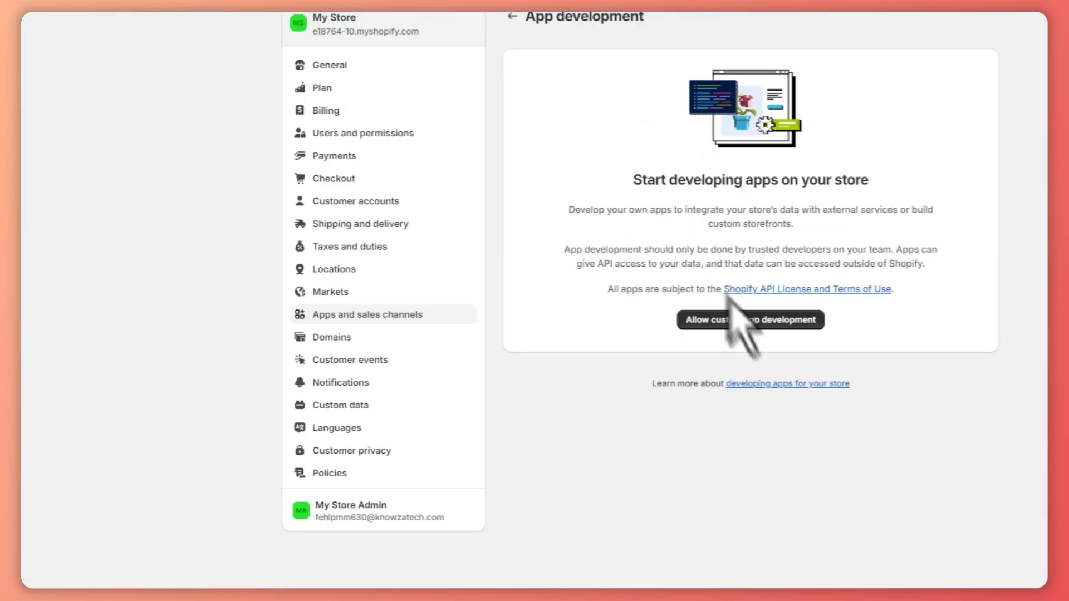
pyautogui.click(749, 322)
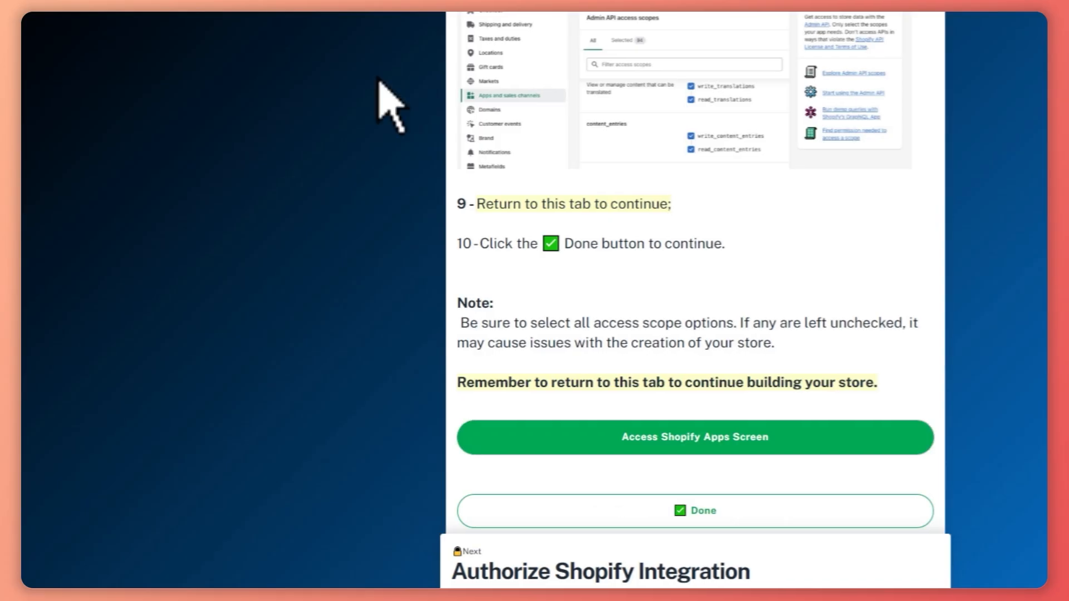
pyautogui.scroll(10, 612, 251)
pyautogui.scroll(15, 612, 251)
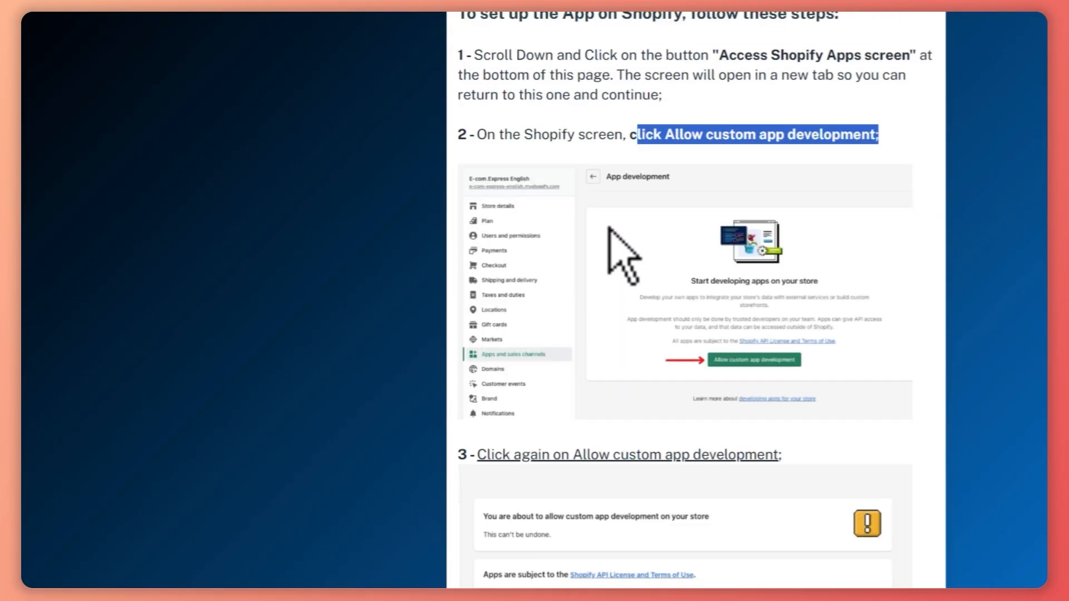
pyautogui.scroll(-6, 612, 251)
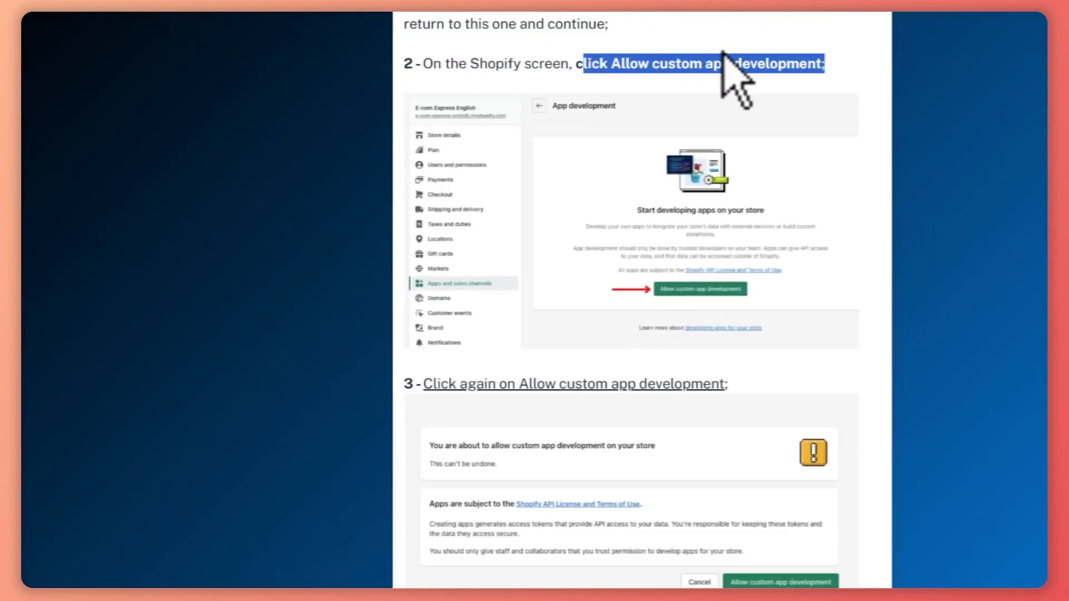
pyautogui.scroll(-3, 611, 385)
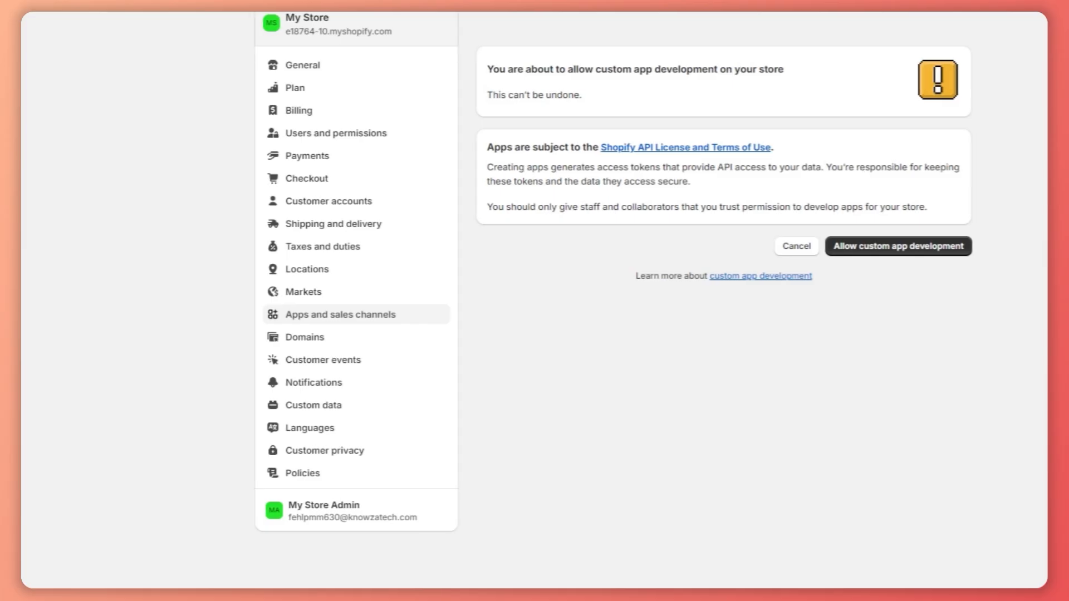
pyautogui.click(813, 247)
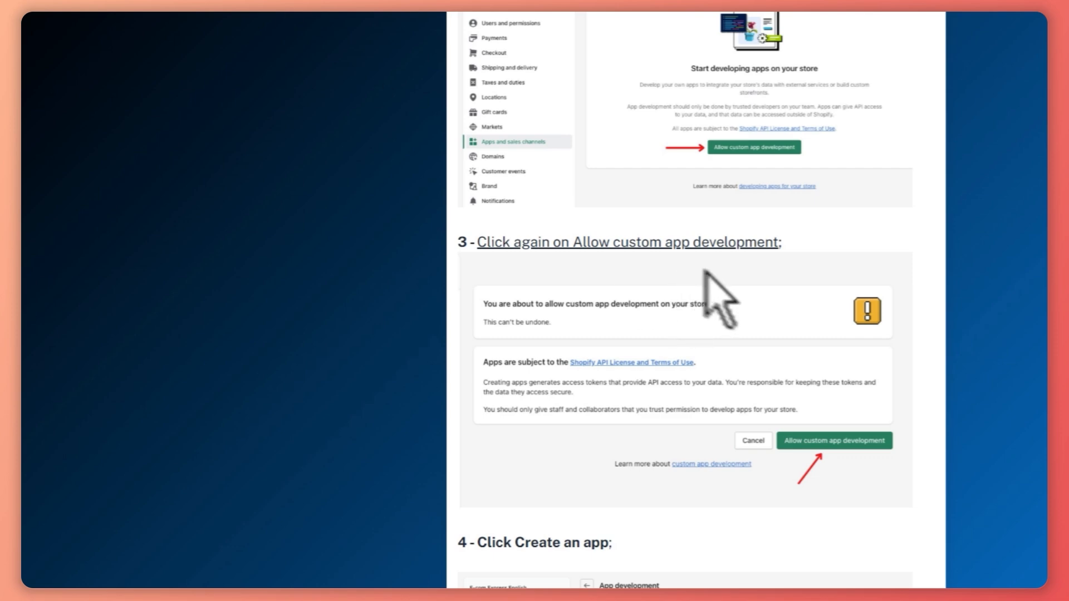
# Following the playbook instructions, create a custom app named e-com.express in the store's App development settings.
pyautogui.scroll(-9, 740, 390)
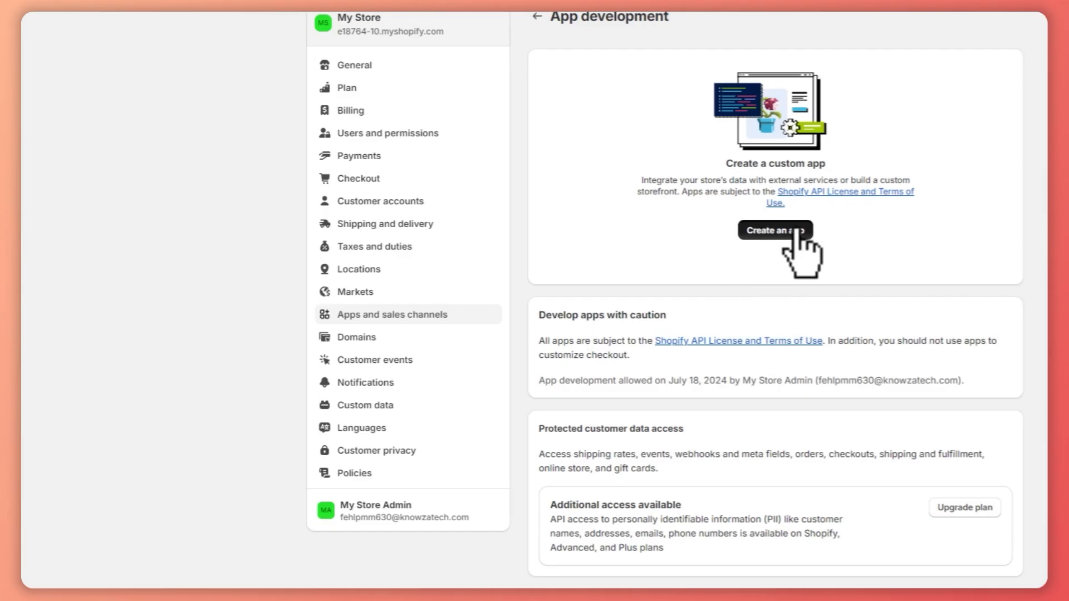
pyautogui.click(782, 230)
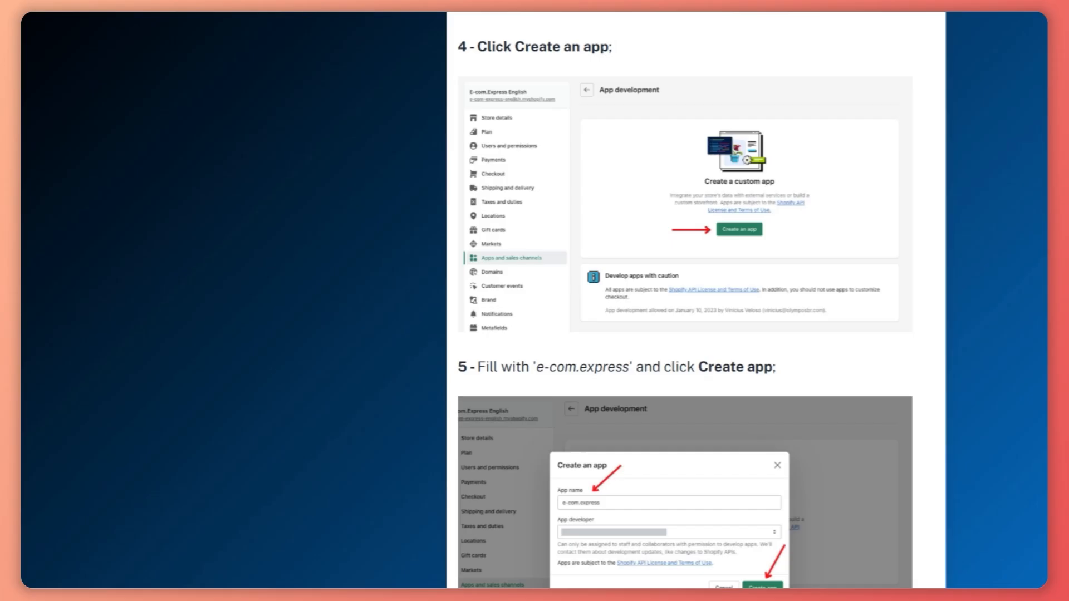
pyautogui.scroll(-4, 727, 259)
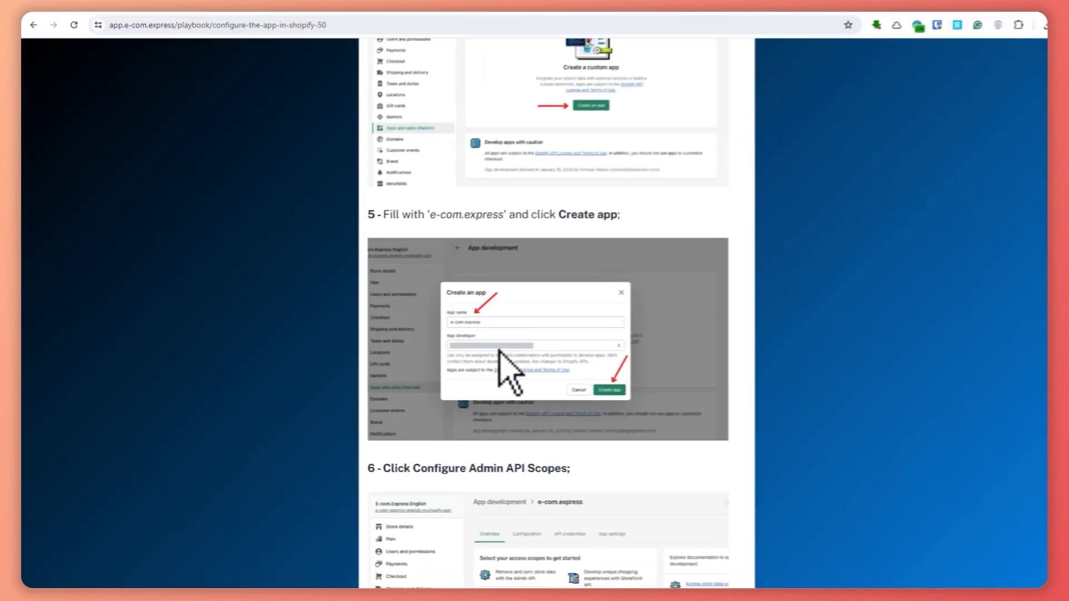
pyautogui.click(284, 16)
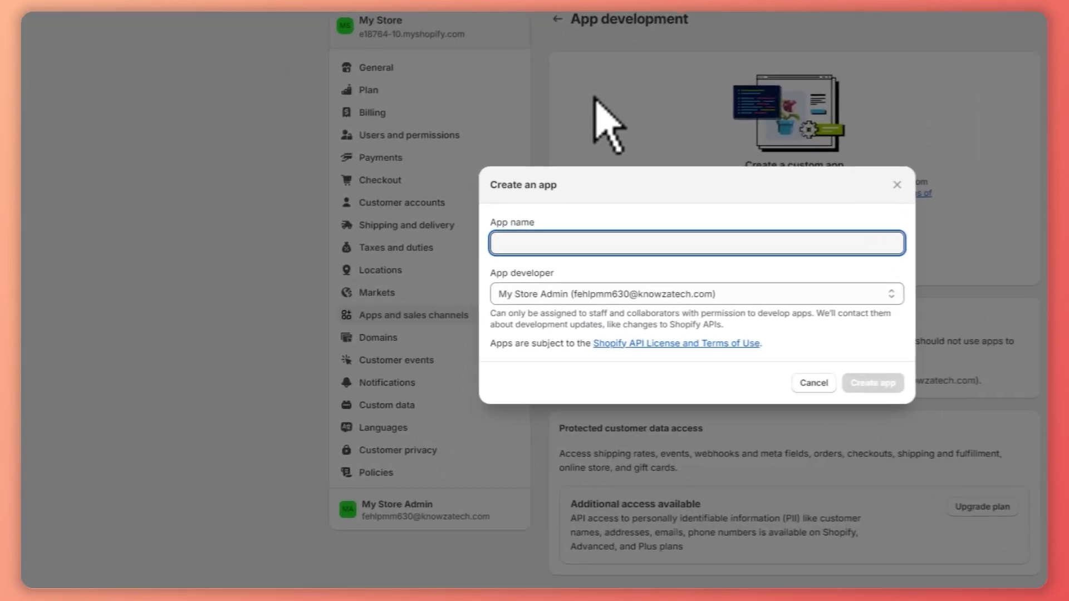
pyautogui.write('e-com.e')
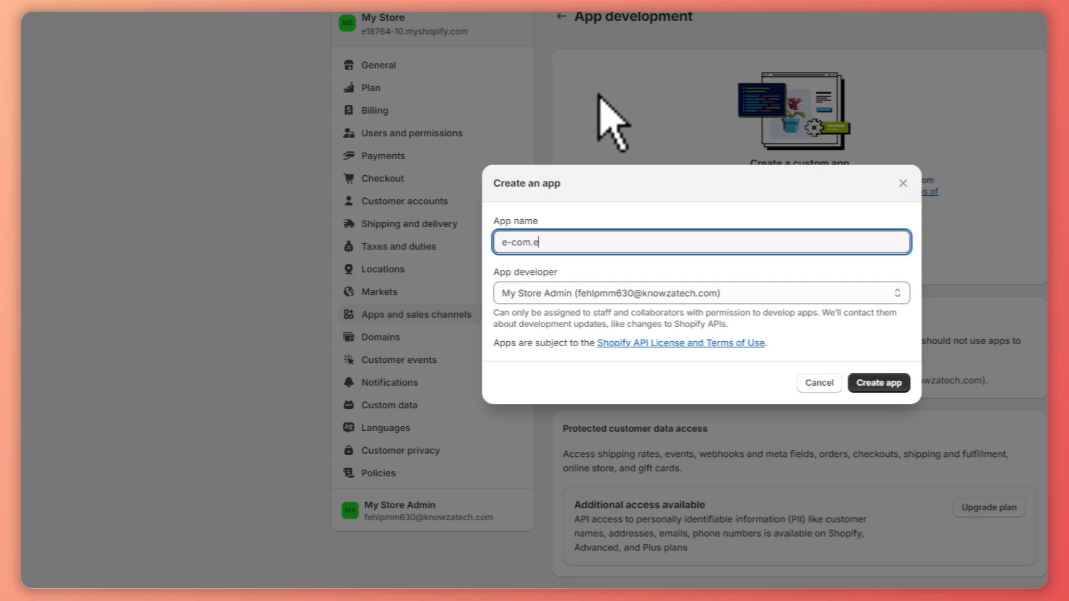
pyautogui.write('xpress')
pyautogui.click(886, 386)
pyautogui.rightClick(304, 17)
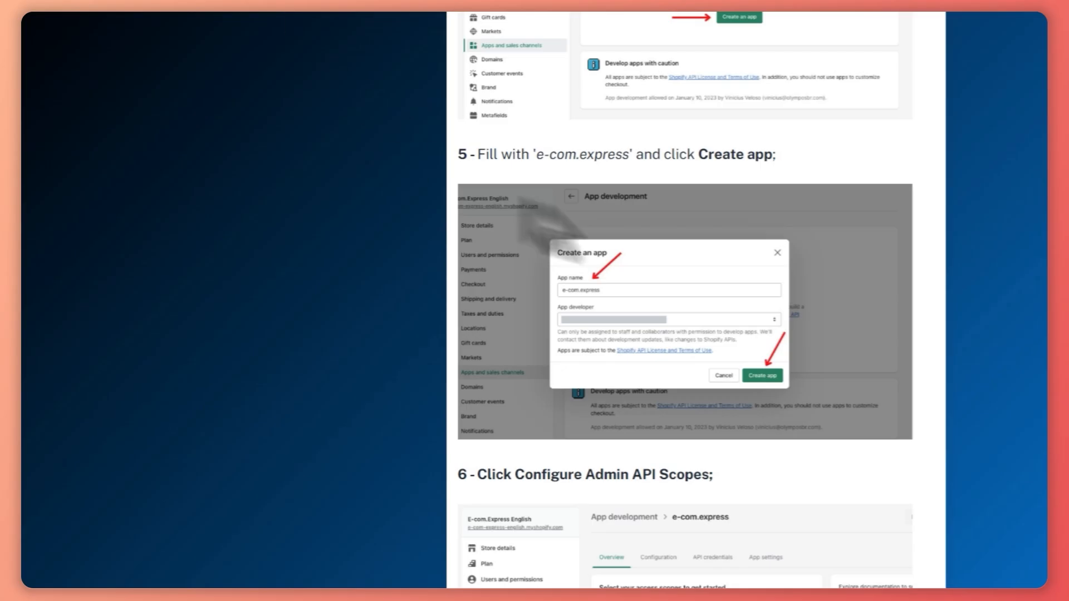
# Open the Admin API scopes configuration of the e-com.express app and check the instructions for which access scopes to select.
pyautogui.scroll(-8, 612, 262)
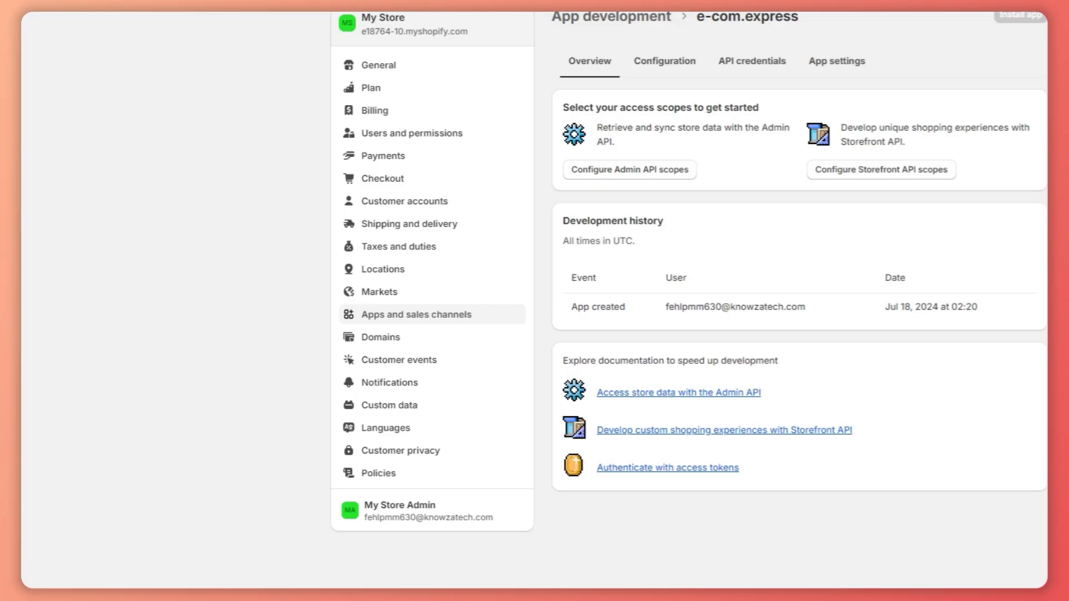
pyautogui.click(646, 174)
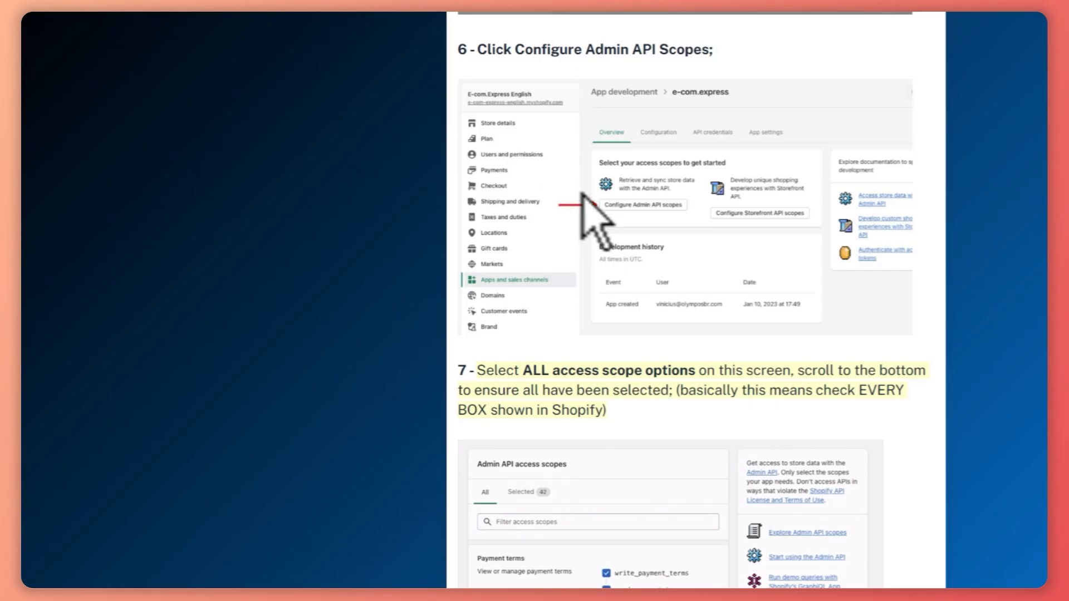
pyautogui.scroll(-4, 582, 192)
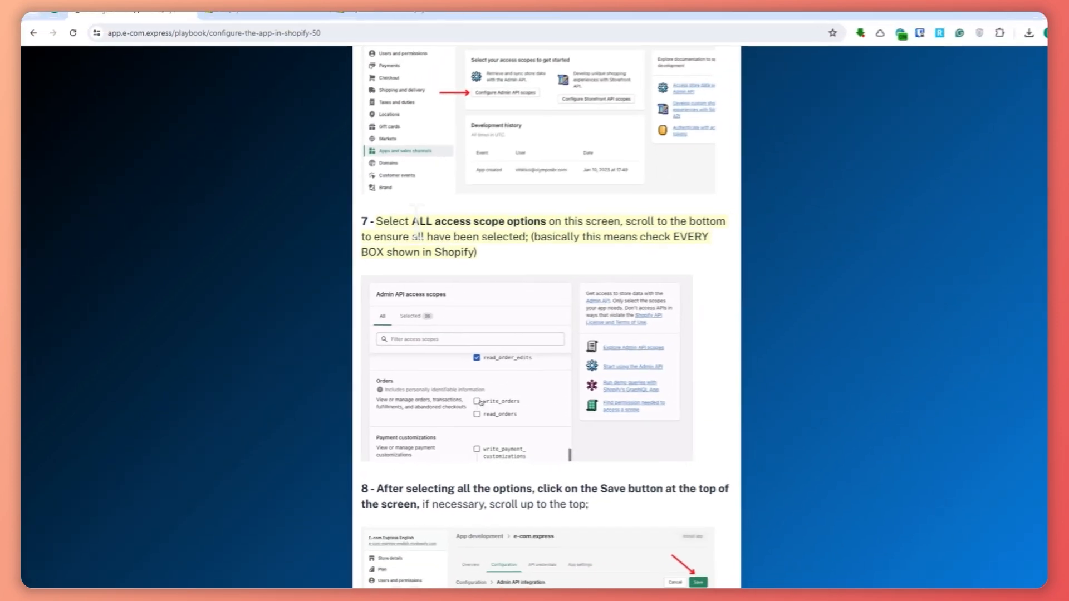
pyautogui.moveTo(414, 222); pyautogui.dragTo(547, 221)
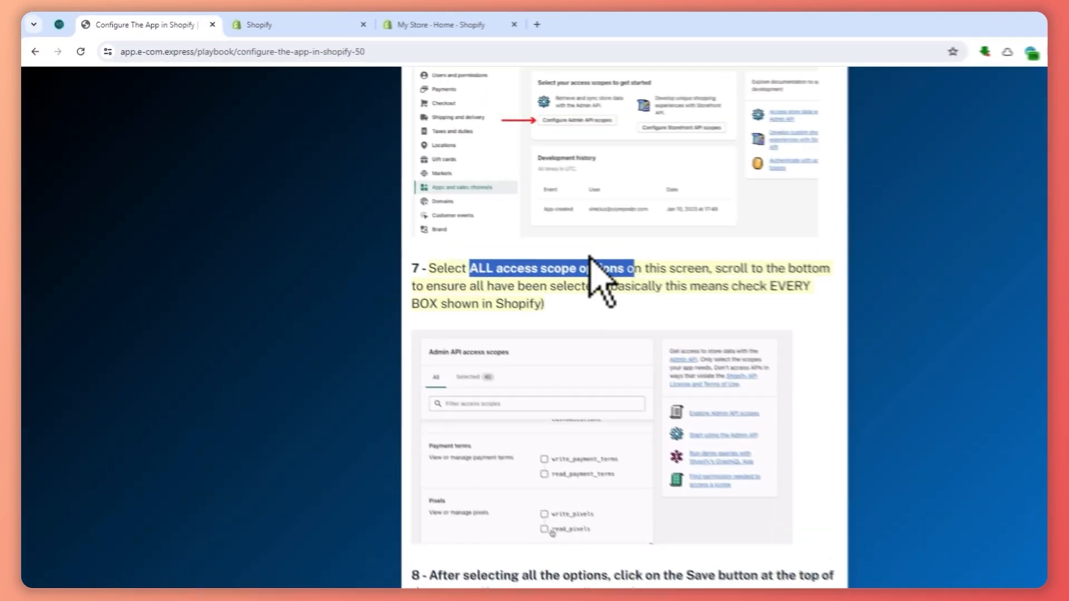
pyautogui.click(245, 9)
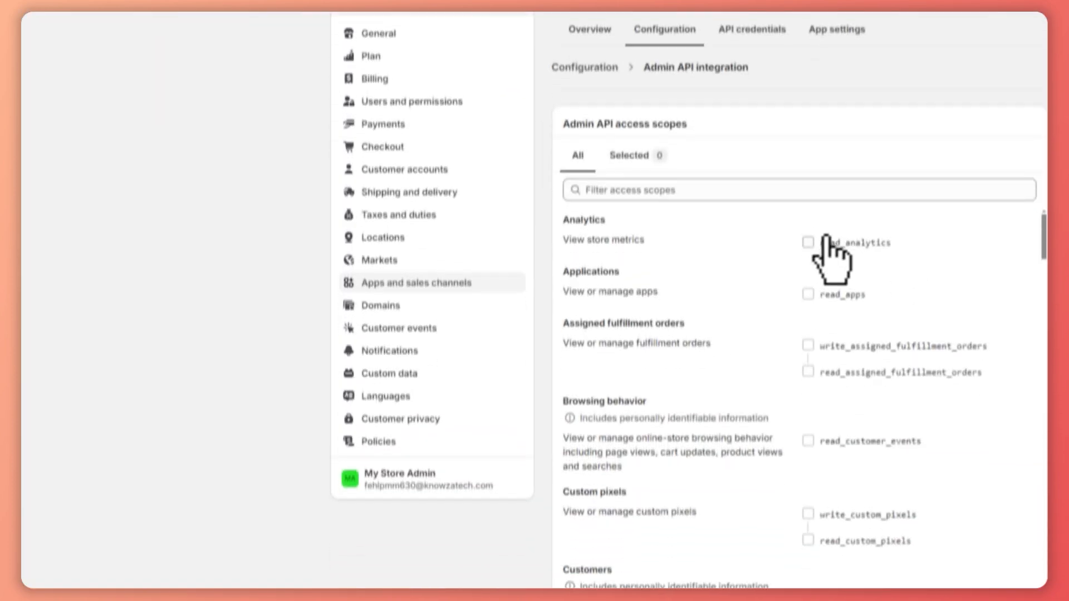
# Enable all Admin API access scopes from Analytics through Fulfillment services, with both write and read access where offered.
pyautogui.click(805, 413)
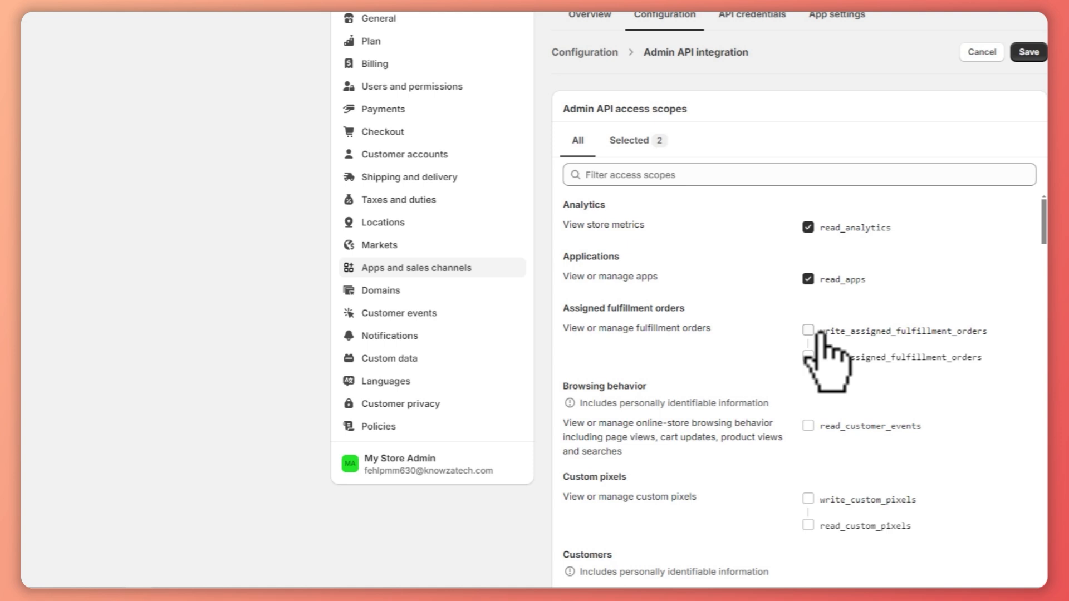
pyautogui.scroll(-4, 830, 362)
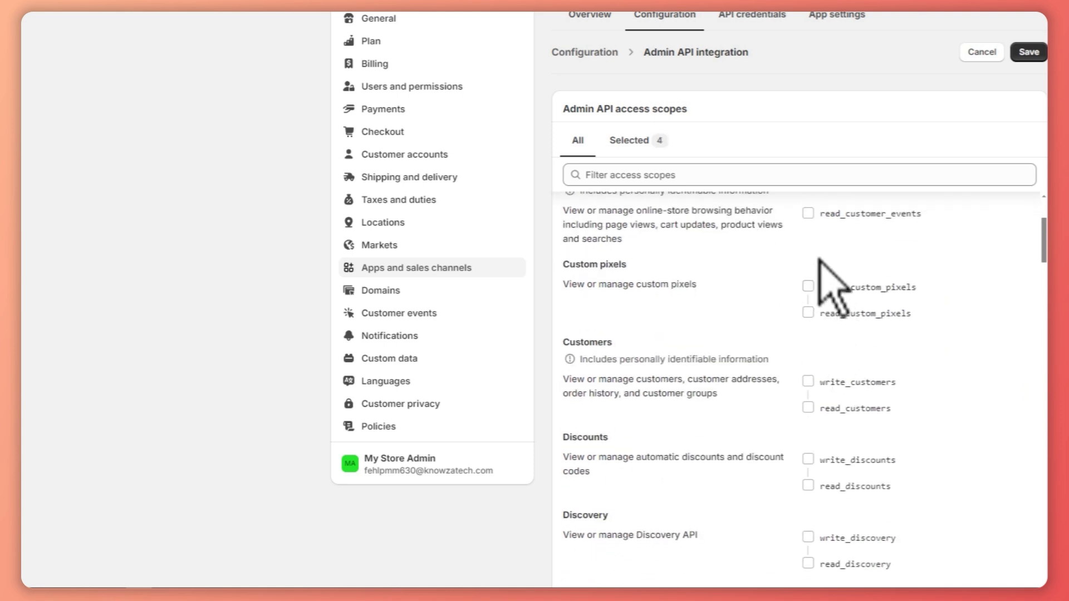
pyautogui.click(808, 381)
pyautogui.scroll(-4, 816, 375)
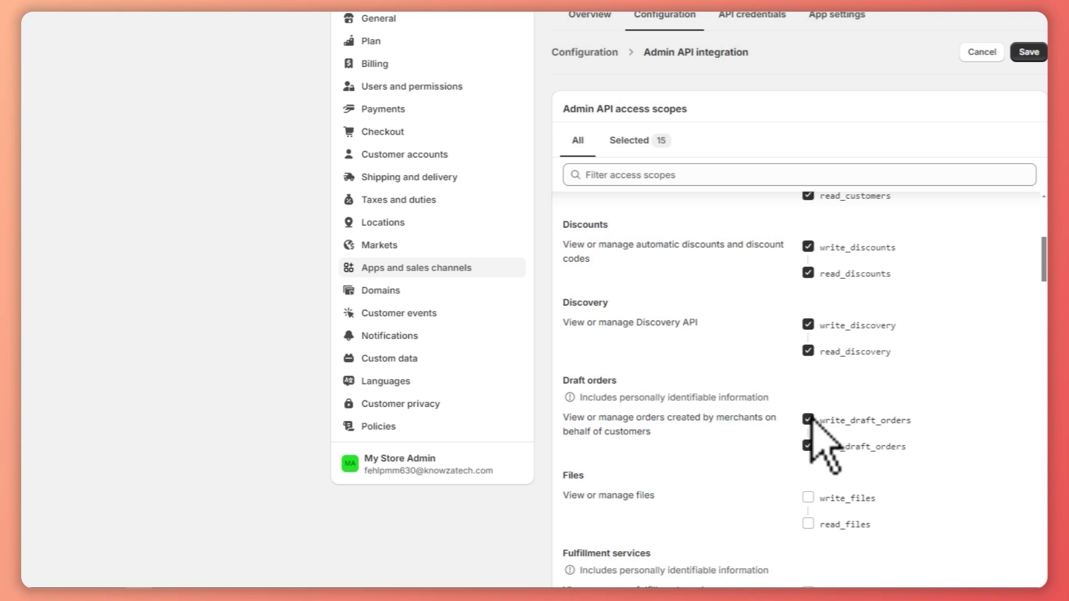
pyautogui.scroll(-4, 806, 336)
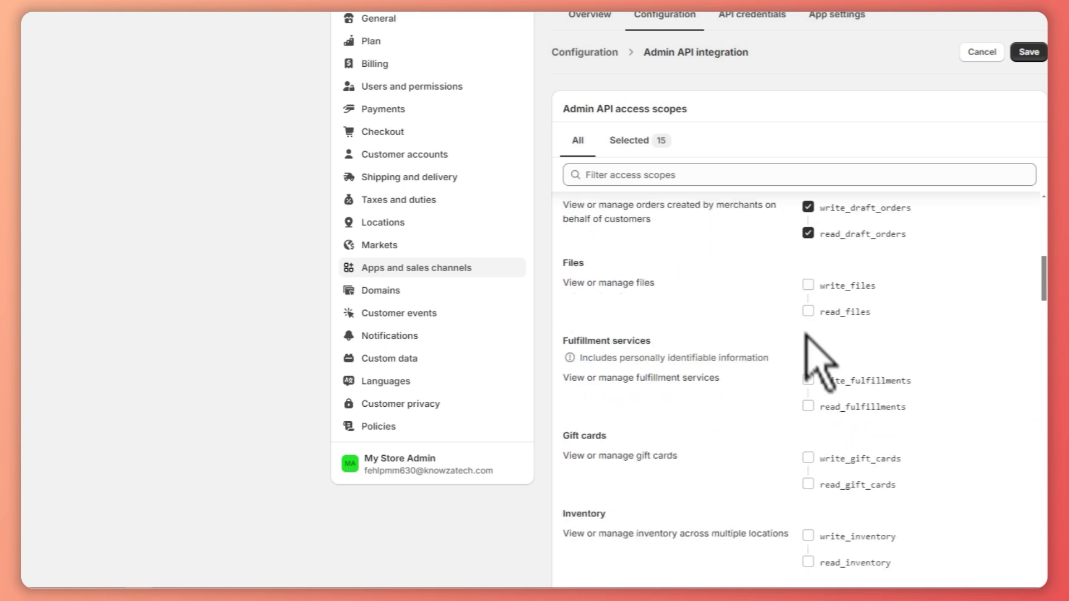
# Enable write and read scopes for gift cards, legal policies, locations, marketing events, merchant-managed fulfillment orders, and metaobject definitions.
pyautogui.click(808, 458)
pyautogui.scroll(-8, 812, 454)
pyautogui.scroll(4, 825, 370)
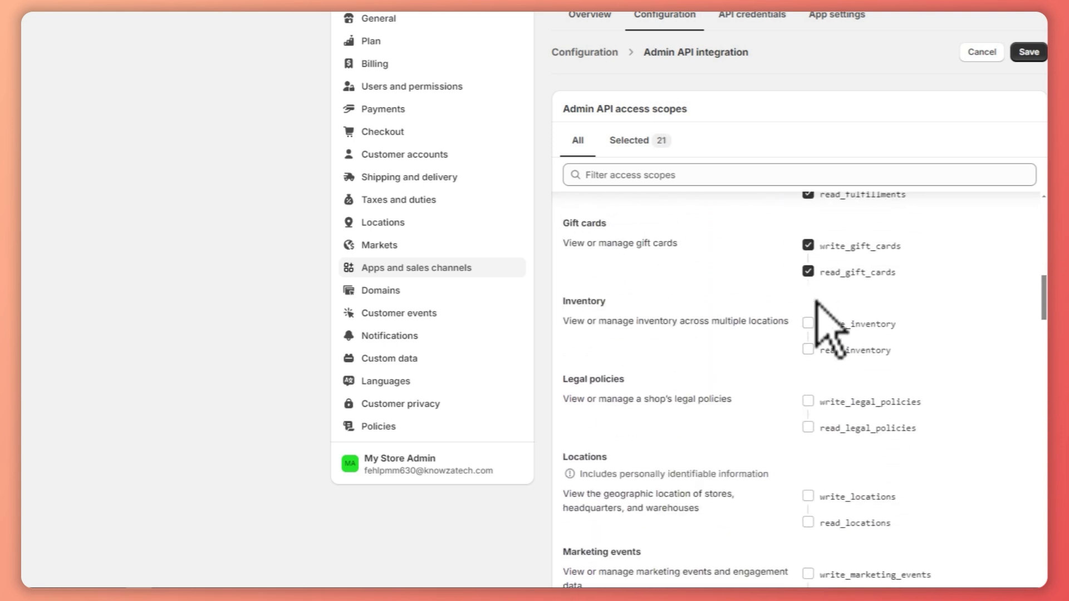
pyautogui.scroll(-3, 814, 398)
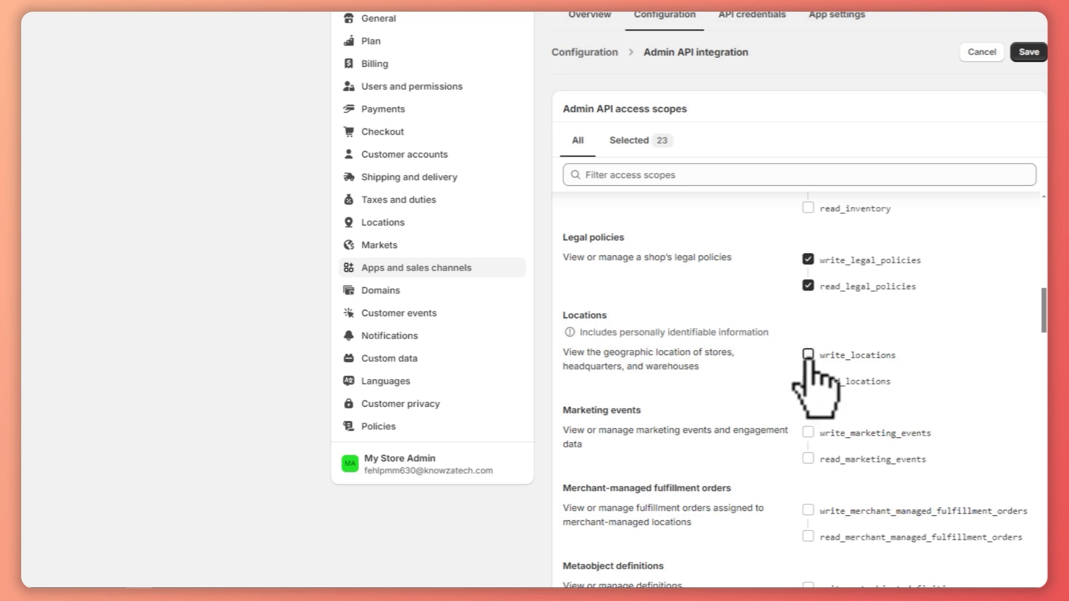
pyautogui.click(809, 432)
pyautogui.scroll(-2, 818, 426)
pyautogui.click(808, 439)
pyautogui.scroll(-5, 830, 423)
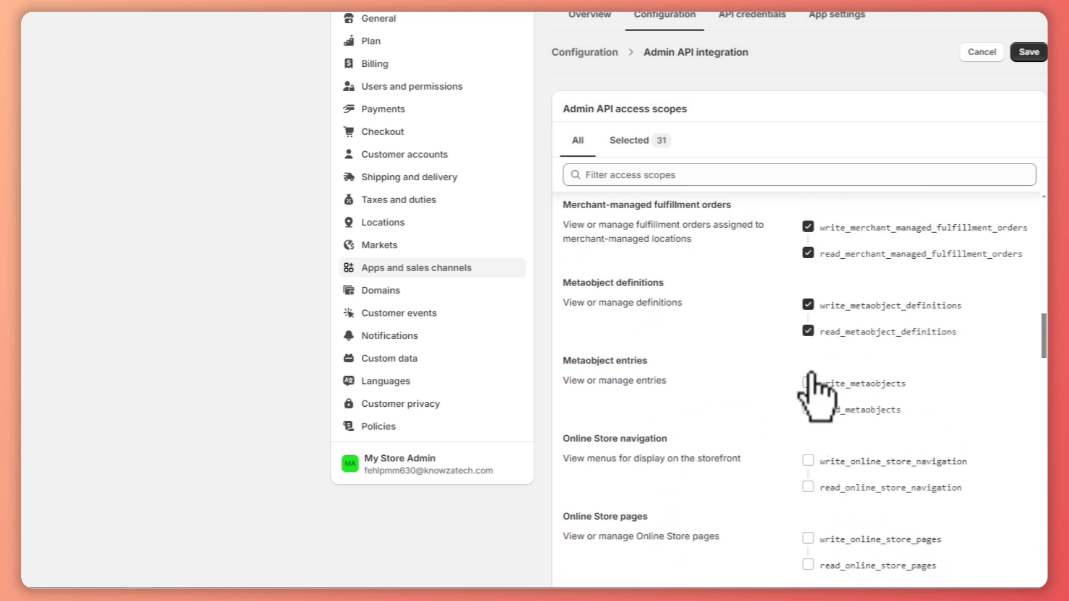
# Enable all write and read scopes from Metaobject entries through Price rules, including online store, orders, packing slips, payments, and pixels.
pyautogui.scroll(-4, 813, 407)
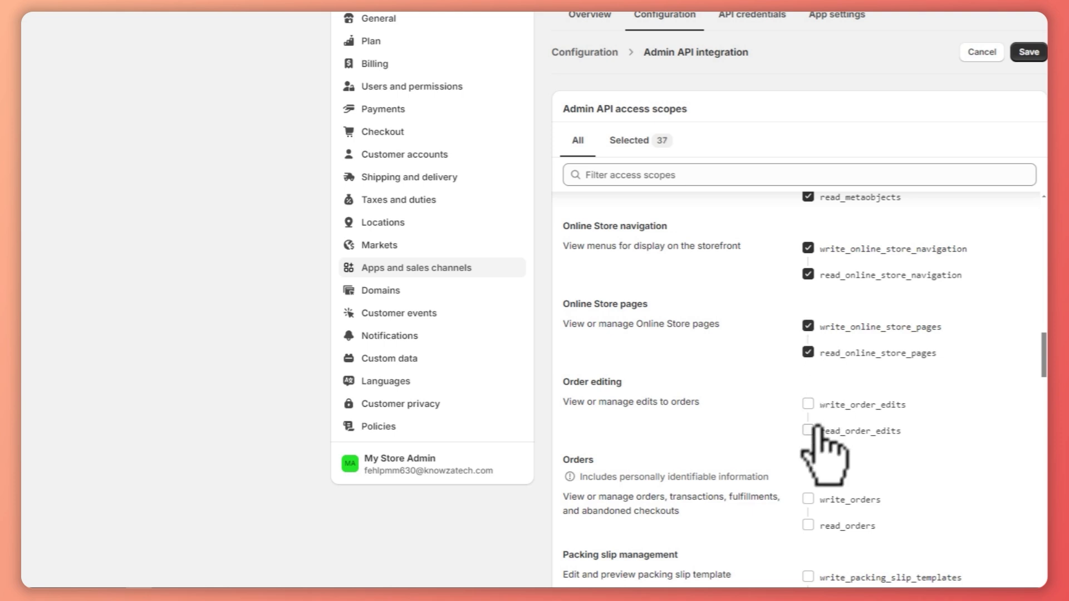
pyautogui.scroll(-4, 816, 389)
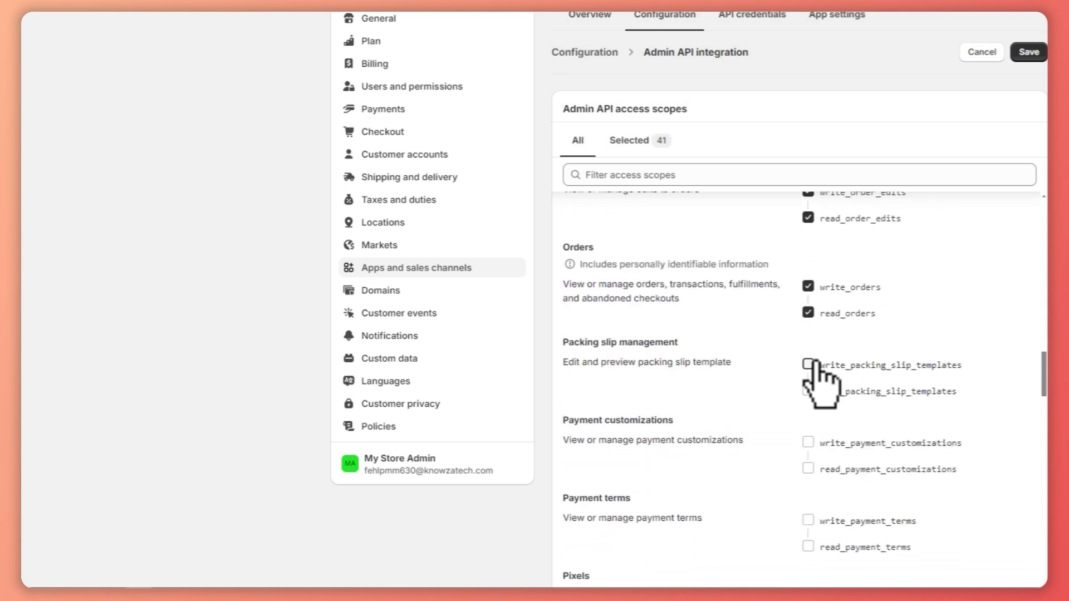
pyautogui.click(808, 442)
pyautogui.scroll(-3, 813, 423)
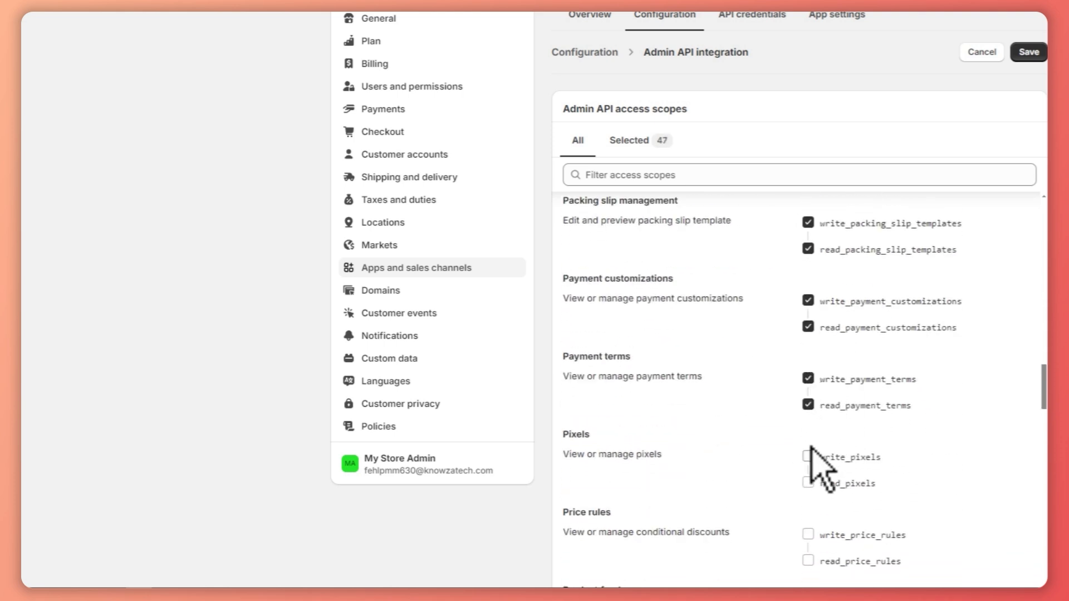
pyautogui.scroll(-3, 833, 433)
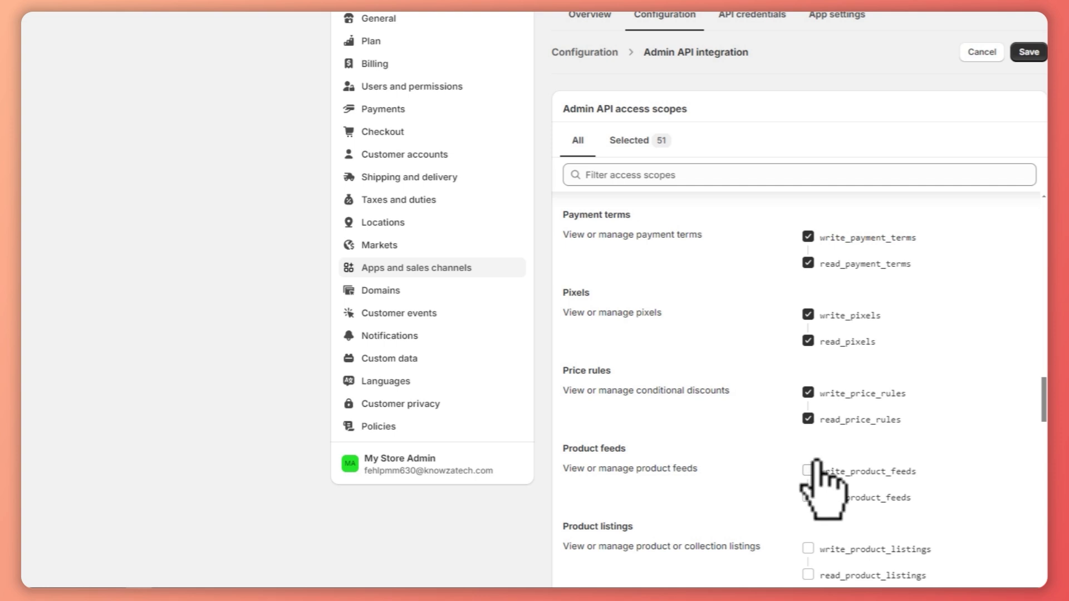
# Enable all write and read scopes from Product feeds through Resource feedback, including products, publications, purchase options, and reports.
pyautogui.scroll(-3, 821, 478)
pyautogui.click(808, 407)
pyautogui.scroll(-3, 813, 412)
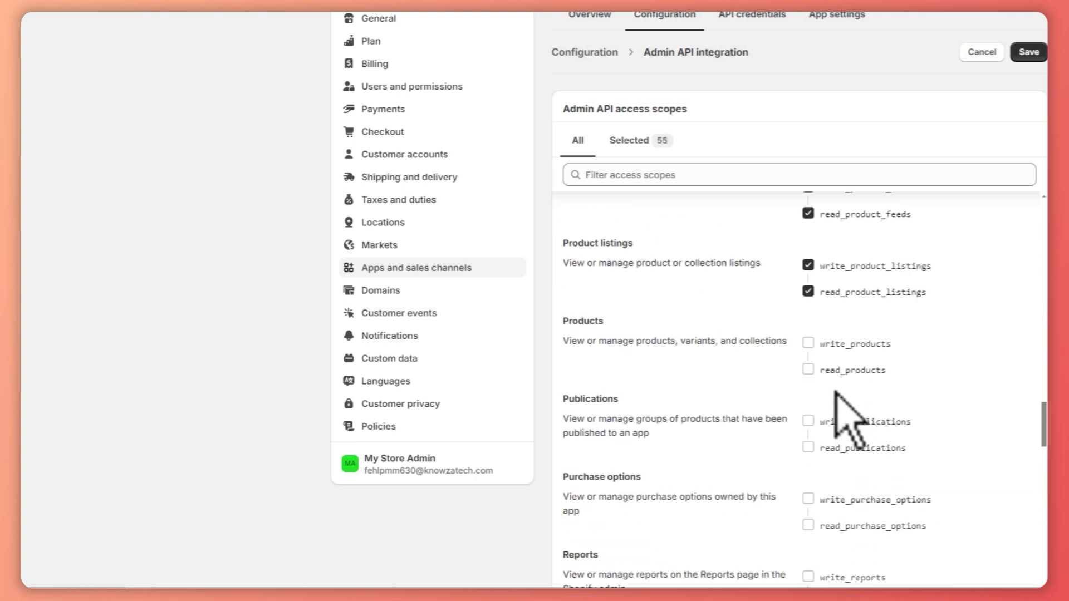
pyautogui.scroll(-3, 821, 412)
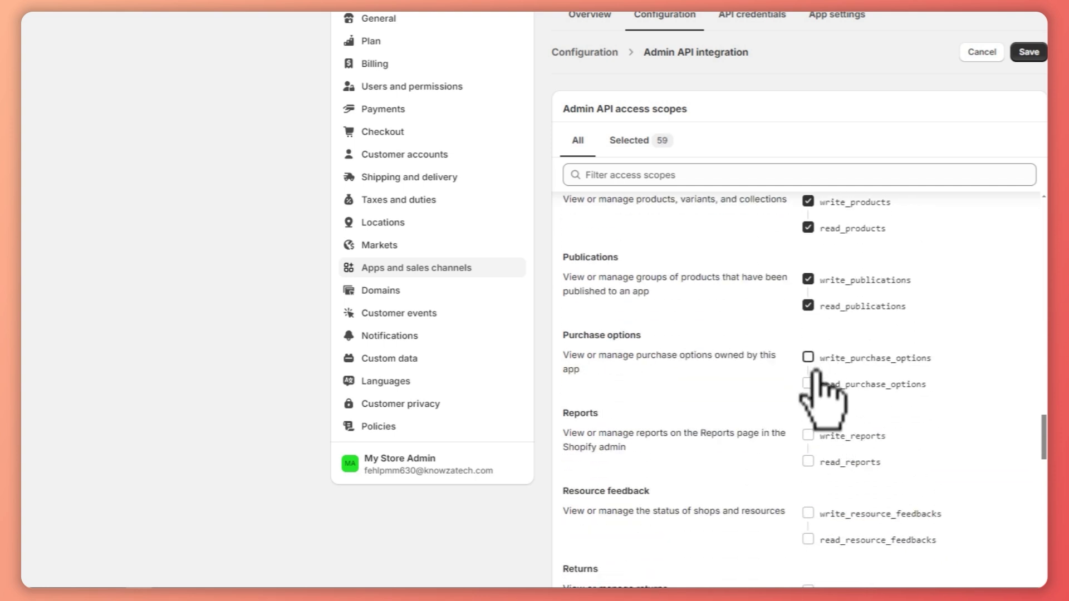
pyautogui.scroll(-3, 815, 431)
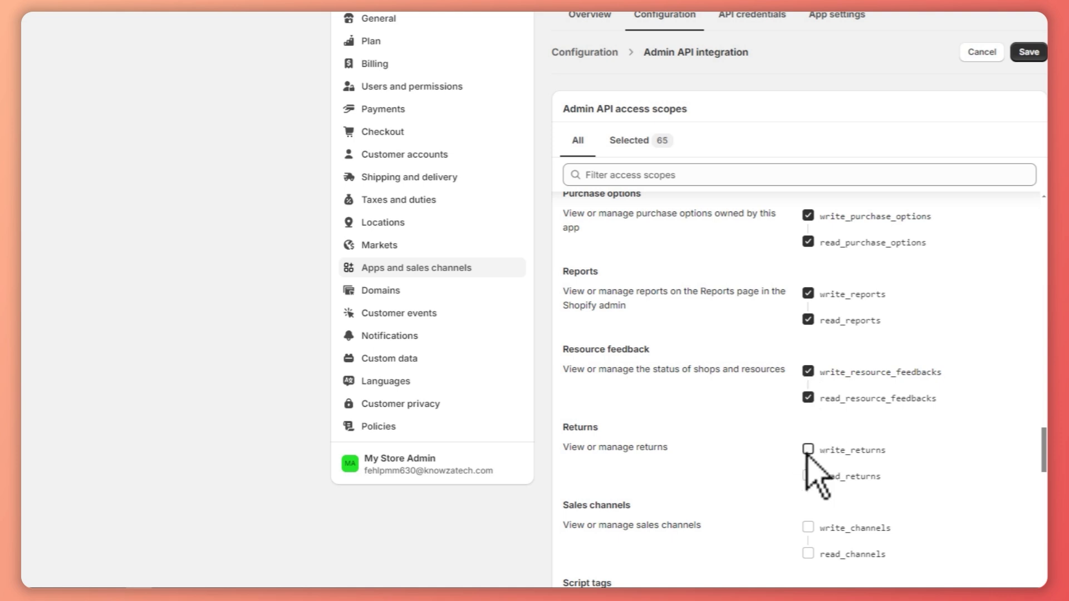
# Enable all access scopes from Returns through Shopify Payments bank accounts, including sales channels, script tags, shipping, locales, and markets.
pyautogui.click(808, 450)
pyautogui.scroll(-3, 816, 445)
pyautogui.click(816, 456)
pyautogui.scroll(-4, 816, 456)
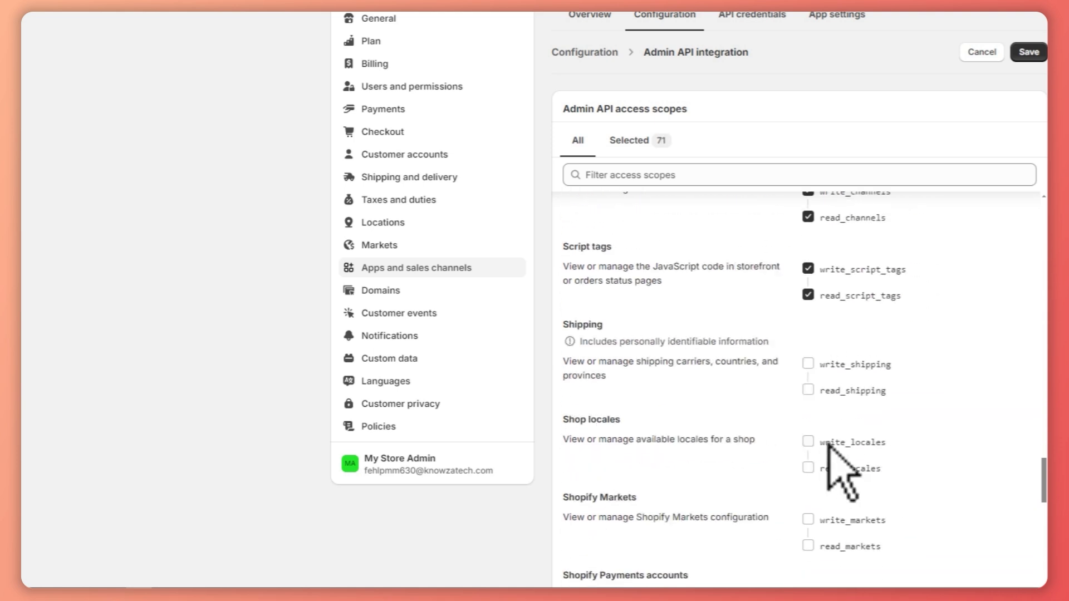
pyautogui.click(815, 421)
pyautogui.scroll(-4, 816, 423)
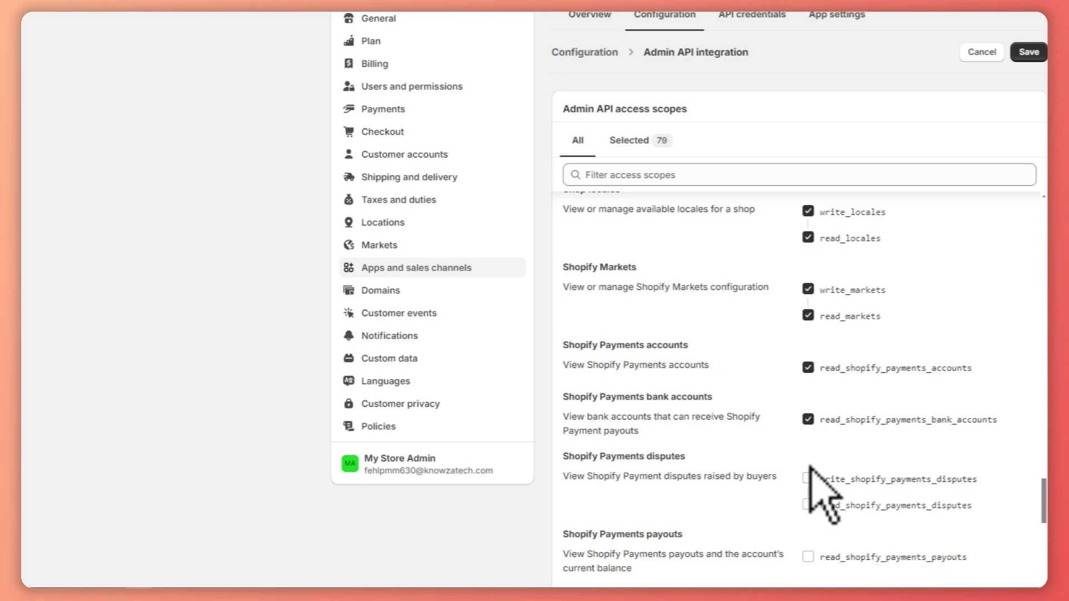
# Enable all access scopes from Shopify Payments disputes through Translations, including payouts, store content, store credit, themes, and third-party fulfillment orders.
pyautogui.scroll(-5, 808, 474)
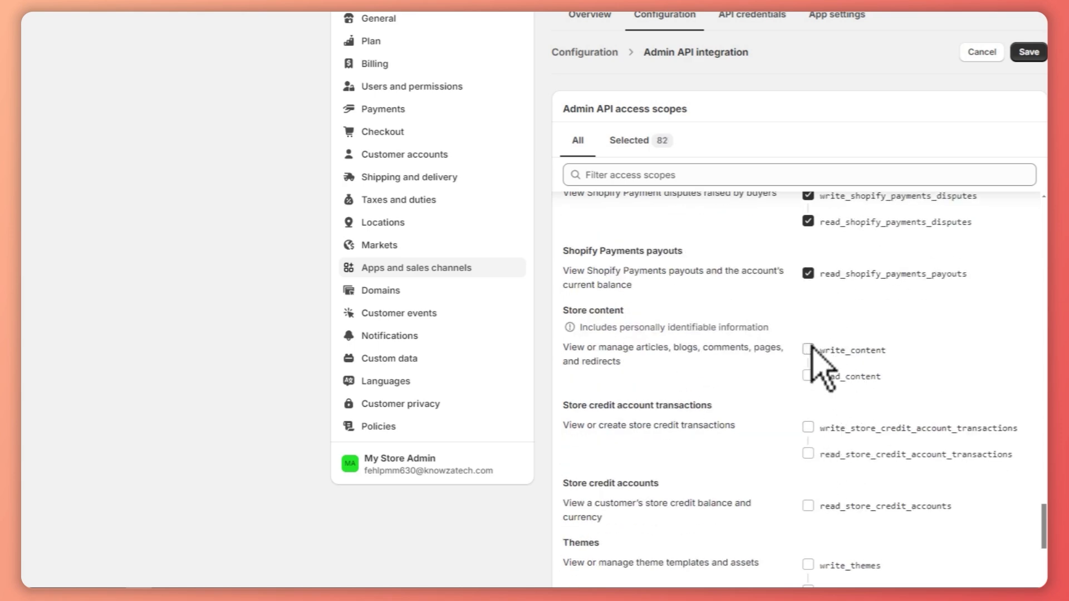
pyautogui.click(816, 429)
pyautogui.scroll(-4, 818, 444)
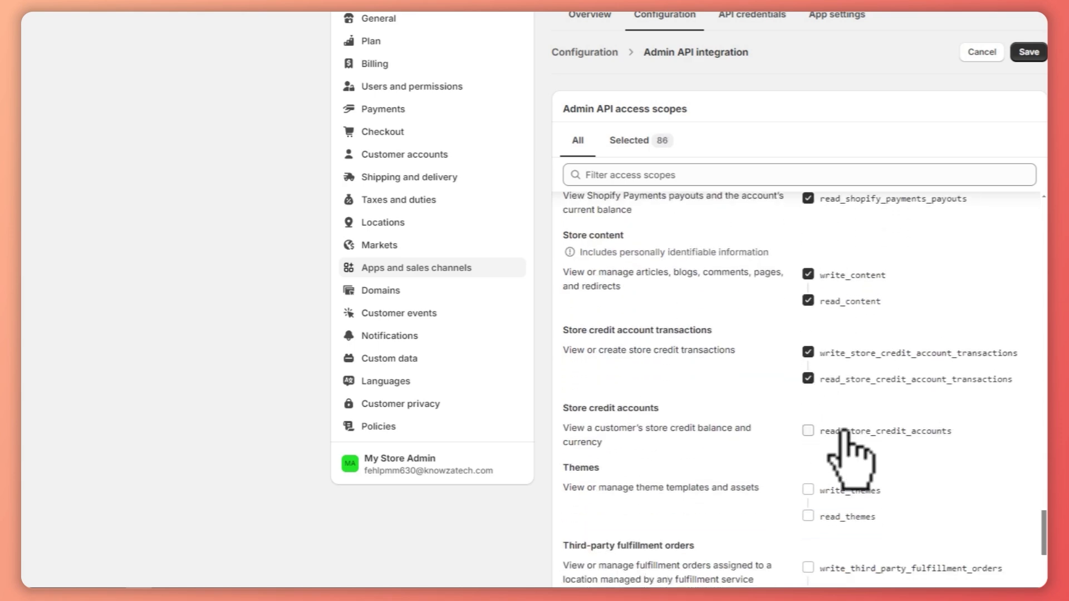
pyautogui.scroll(-3, 828, 313)
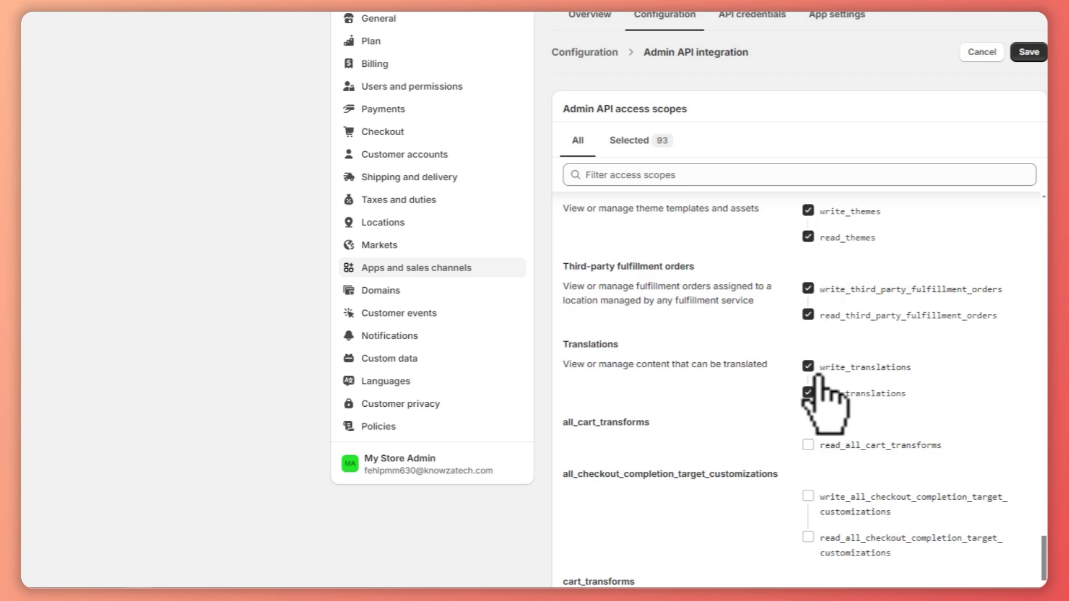
# Enable the read_all_cart_transforms scope and both all_checkout_completion_target_customizations scopes.
pyautogui.scroll(-3, 817, 380)
pyautogui.click(807, 304)
pyautogui.rightClick(809, 310)
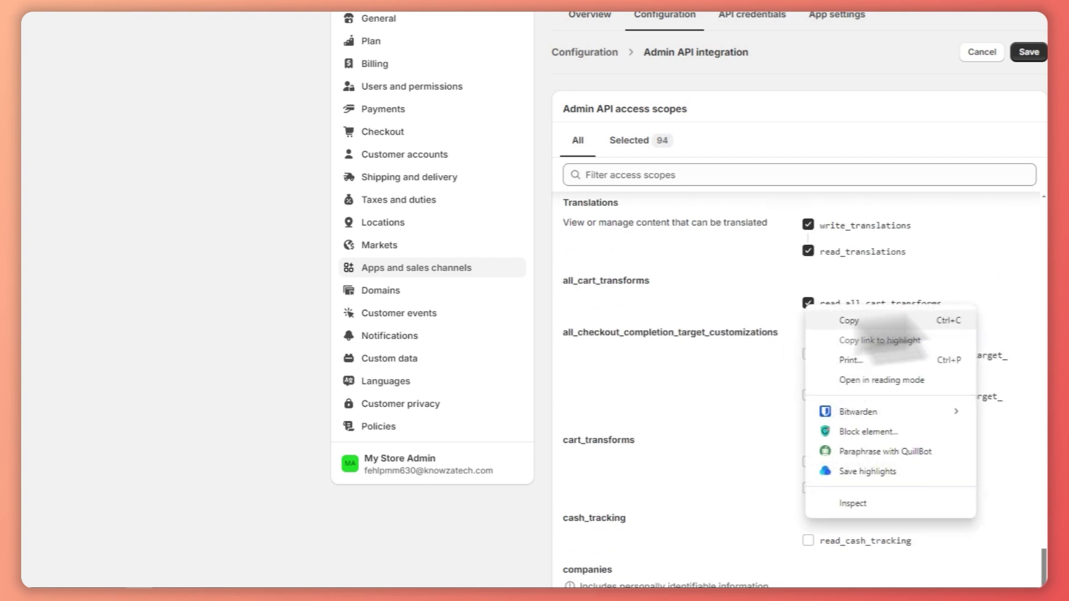
pyautogui.press('Escape')
pyautogui.scroll(-8, 535, 301)
pyautogui.scroll(1, 1019, 161)
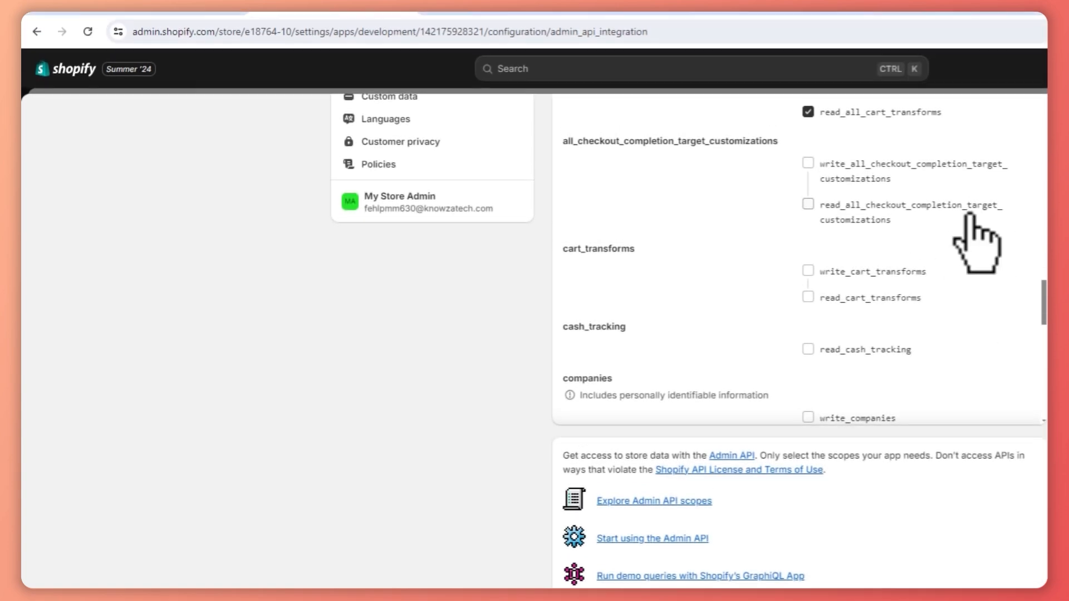
pyautogui.scroll(2, 828, 177)
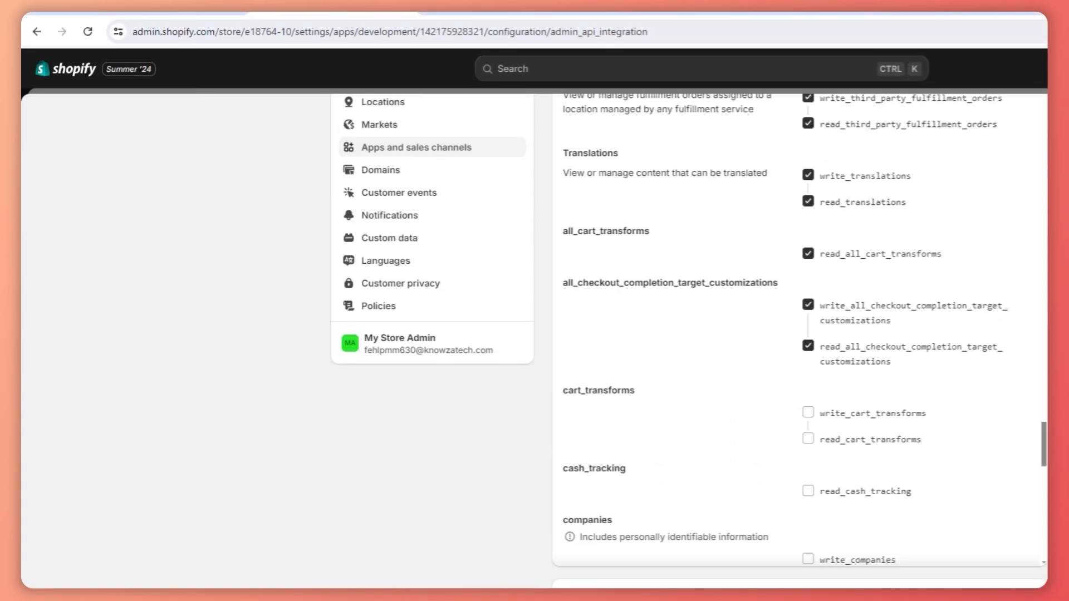
# Enable the write and read cart_transforms scopes and the read_cash_tracking scope.
pyautogui.click(835, 412)
pyautogui.click(833, 439)
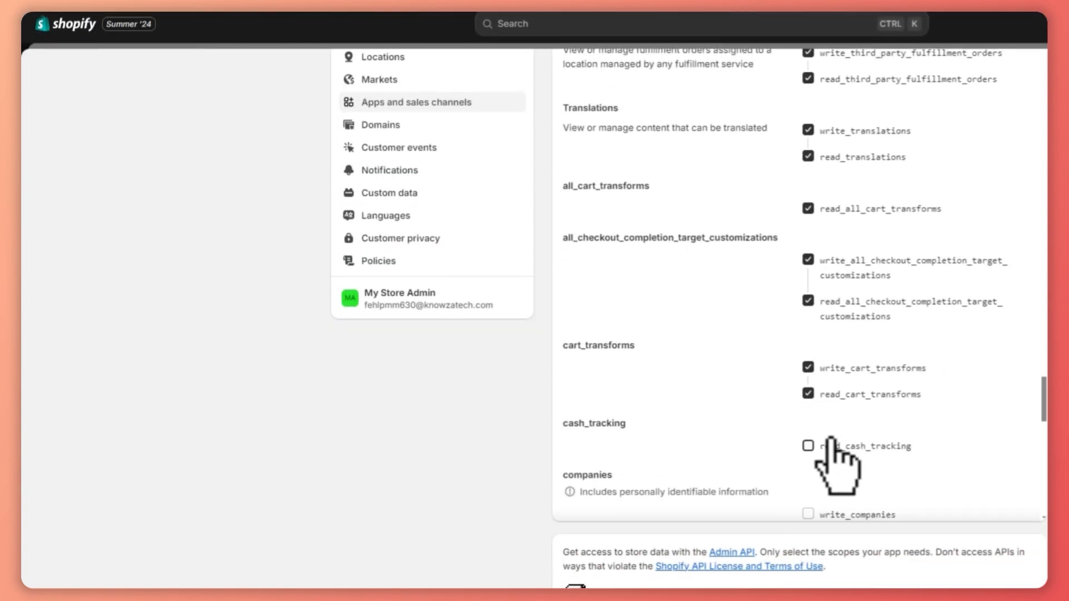
pyautogui.click(830, 440)
pyautogui.scroll(-4, 841, 401)
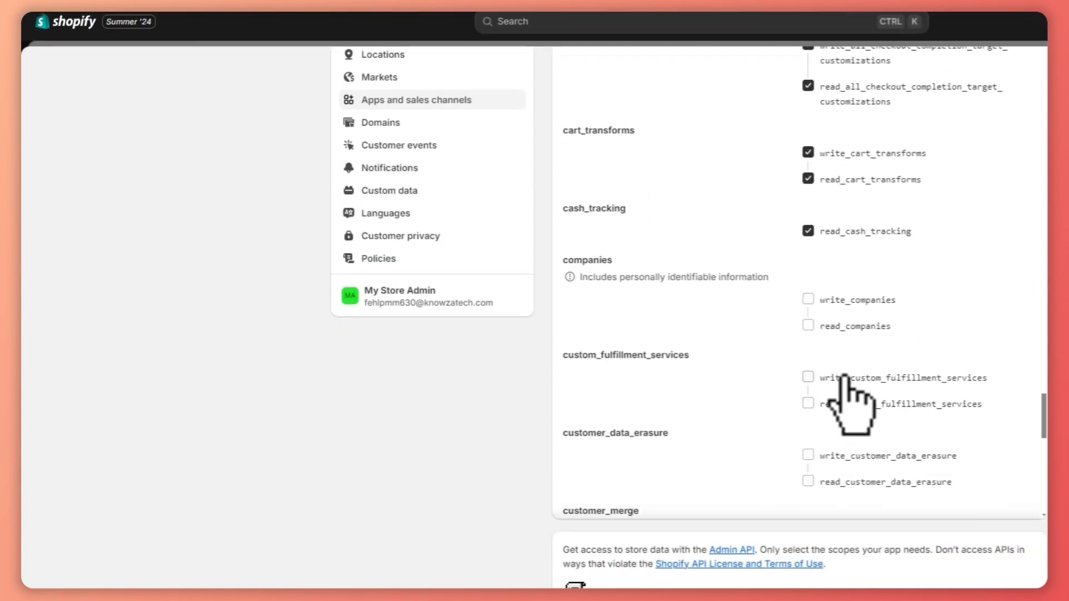
# Enable the write and read scopes for companies, custom_fulfillment_services, and customer_data_erasure.
pyautogui.click(815, 300)
pyautogui.click(816, 325)
pyautogui.click(819, 378)
pyautogui.click(819, 404)
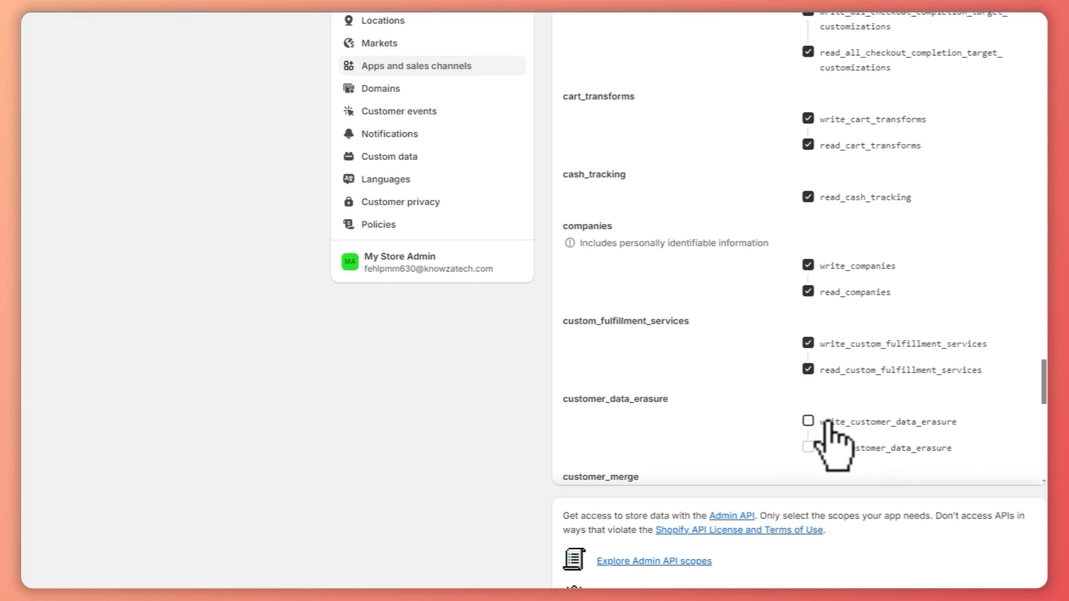
pyautogui.click(827, 422)
pyautogui.click(826, 448)
pyautogui.scroll(-3, 852, 429)
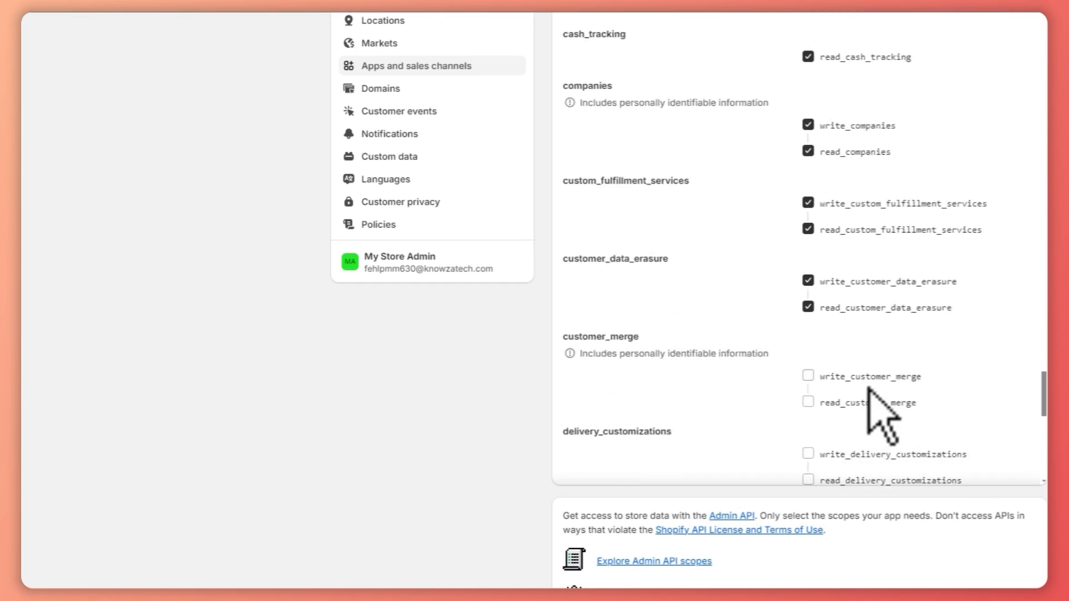
# Enable the write and read scopes for customer_merge and delivery_customizations.
pyautogui.click(828, 377)
pyautogui.click(830, 402)
pyautogui.scroll(-1, 839, 390)
pyautogui.click(828, 383)
pyautogui.click(830, 409)
pyautogui.scroll(-2, 857, 406)
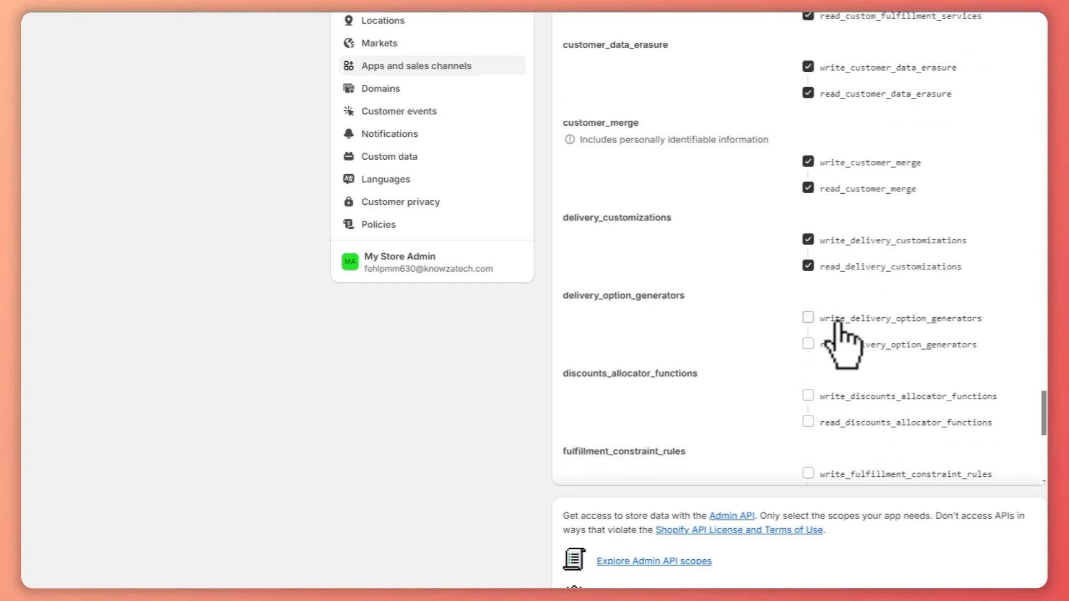
# Enable the write and read scopes for delivery_option_generators, discounts_allocator_functions, fulfillment_constraint_rules, gates, and order_submission_rules.
pyautogui.scroll(-2, 852, 417)
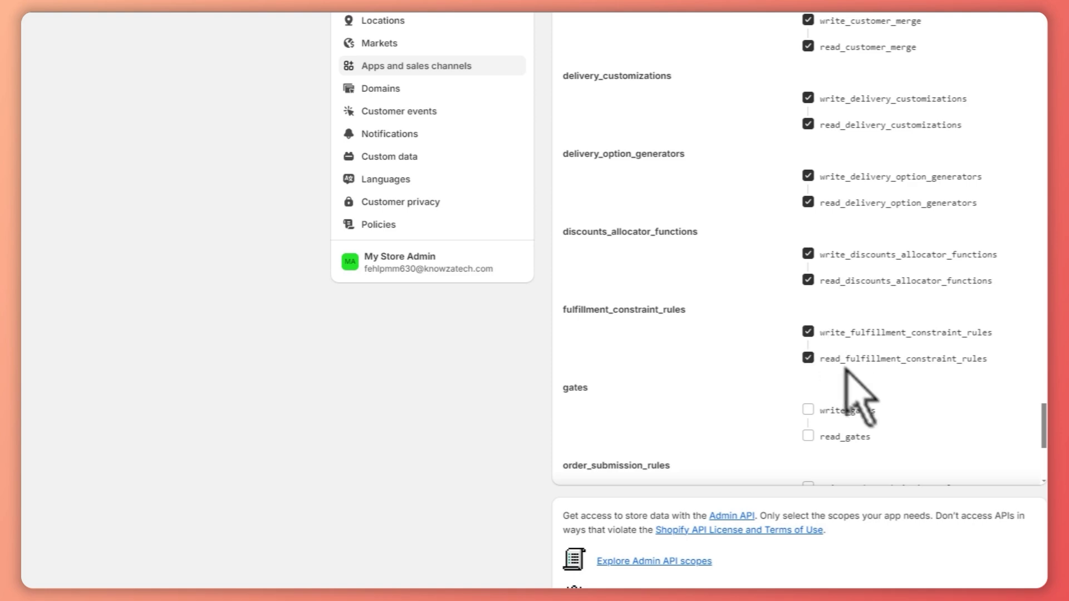
pyautogui.scroll(-2, 835, 339)
pyautogui.scroll(-2, 830, 407)
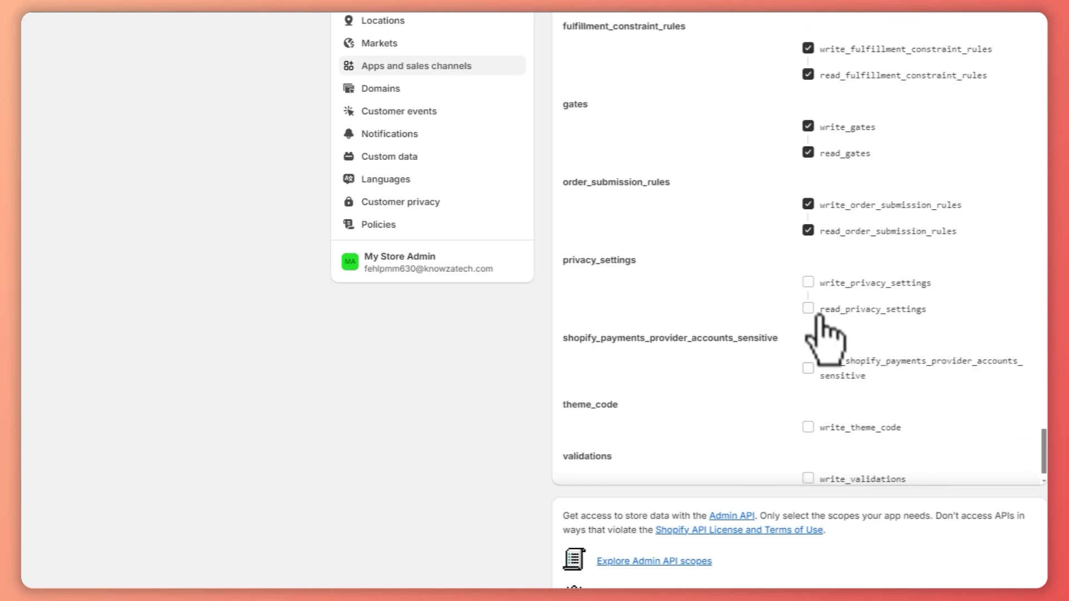
# Enable the remaining scopes for privacy_settings, shopify_payments_provider_accounts_sensitive, theme_code, and validations.
pyautogui.click(820, 425)
pyautogui.scroll(-1, 824, 429)
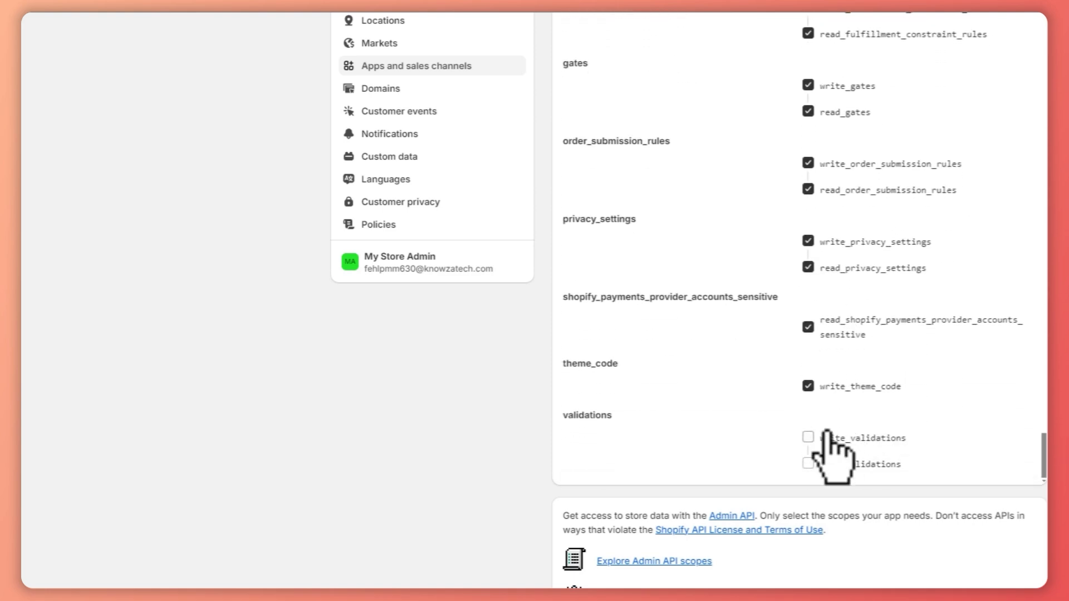
pyautogui.scroll(4, 724, 301)
pyautogui.scroll(-5, 724, 301)
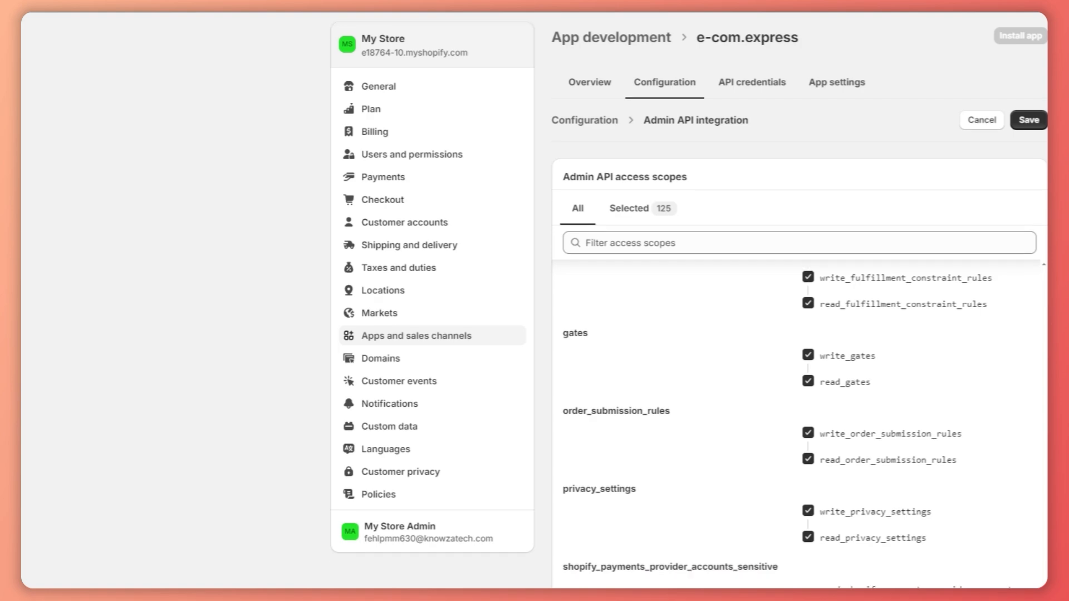
# Check the playbook's instruction for finishing the scope selection and save the app's Admin API access scopes.
pyautogui.click(202, 34)
pyautogui.scroll(-3, 669, 362)
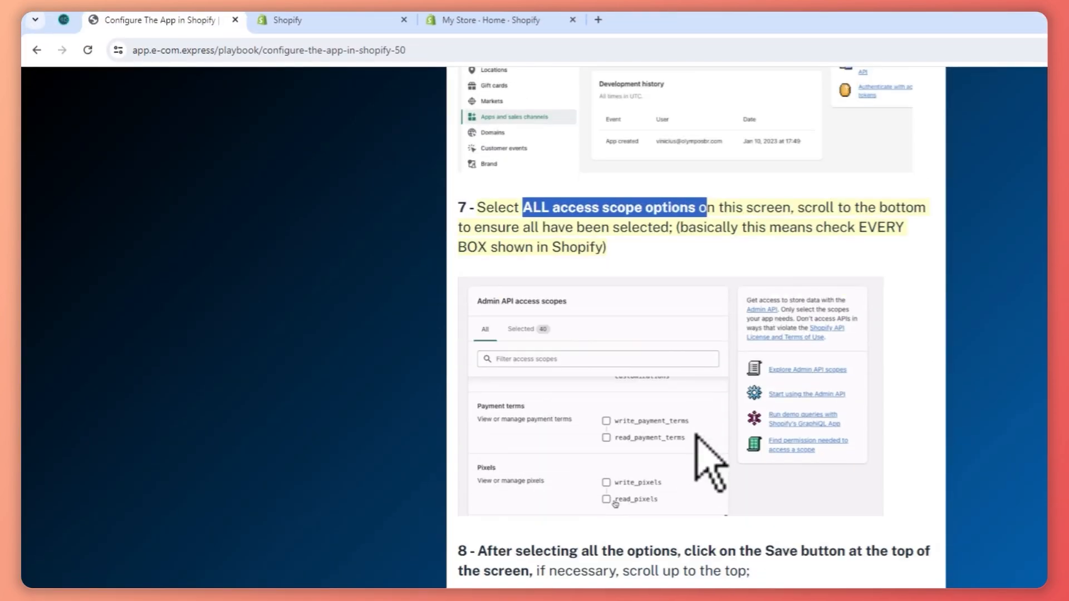
pyautogui.scroll(-5, 792, 406)
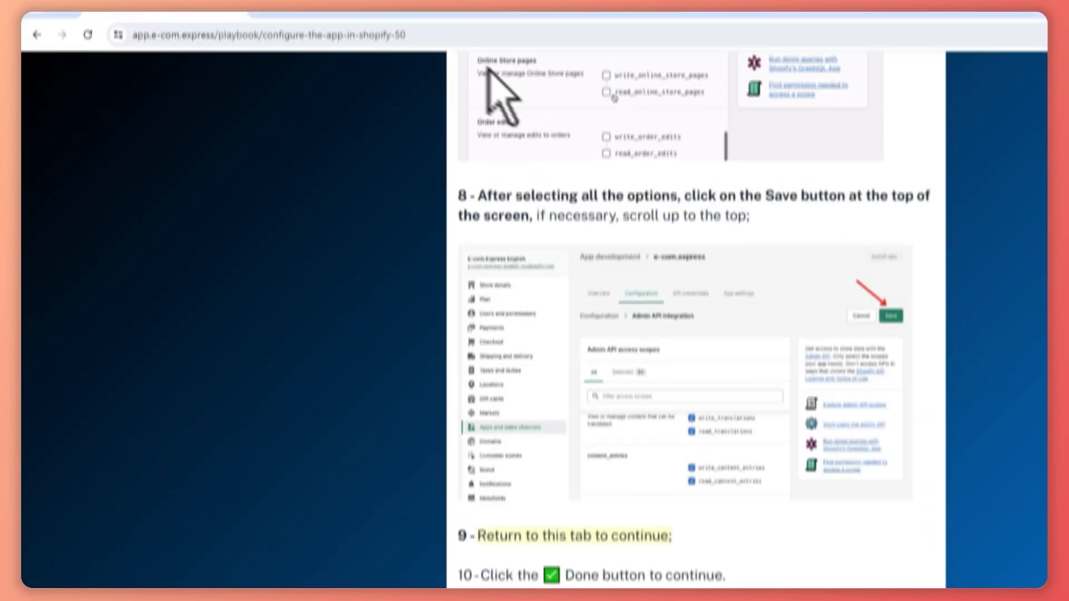
pyautogui.click(357, 20)
pyautogui.scroll(10, 924, 223)
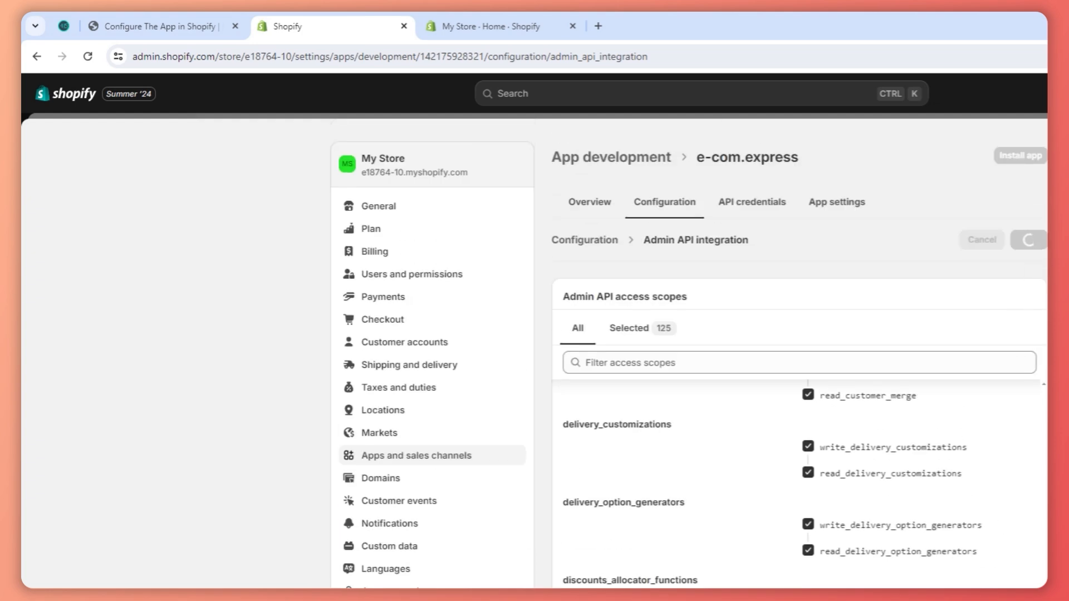
pyautogui.scroll(-4, 689, 356)
# Review the remaining instructions in the Configure The App in Shopify guide and mark that playbook step as done.
pyautogui.click(192, 30)
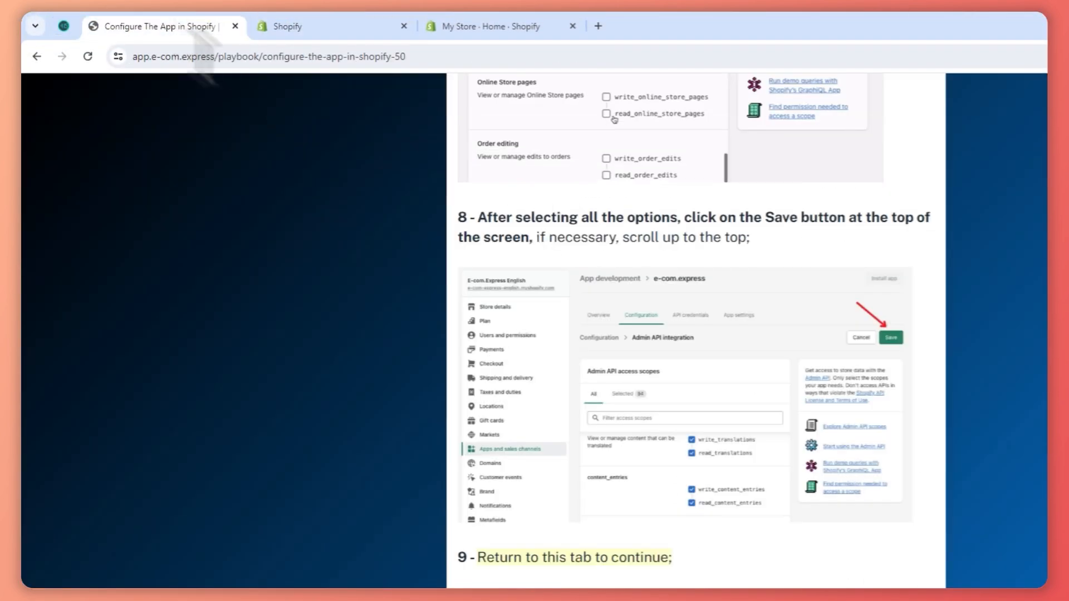
pyautogui.scroll(-4, 668, 389)
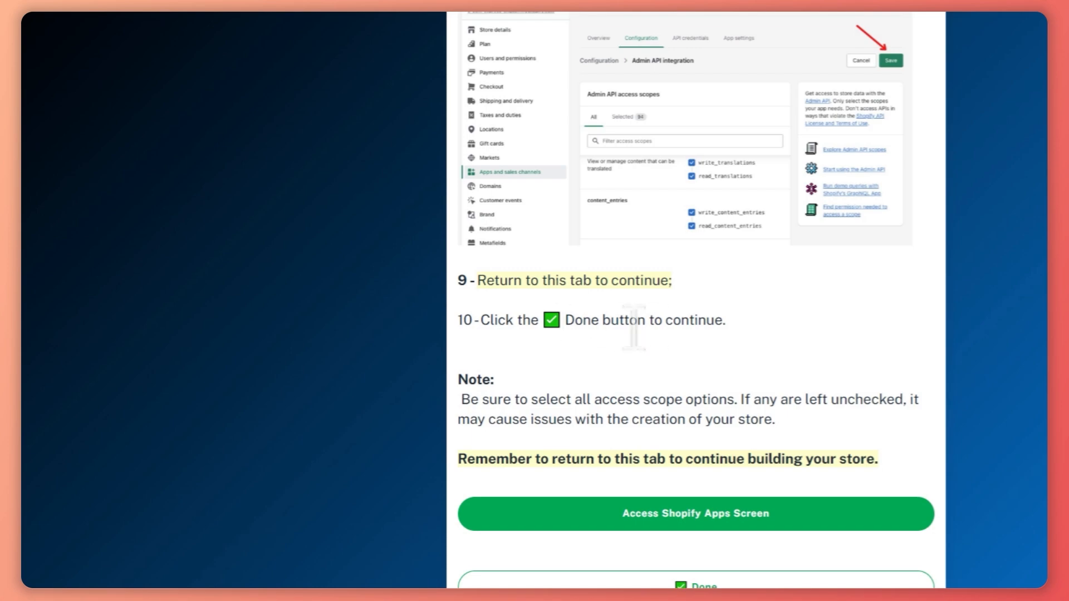
pyautogui.scroll(3, 705, 345)
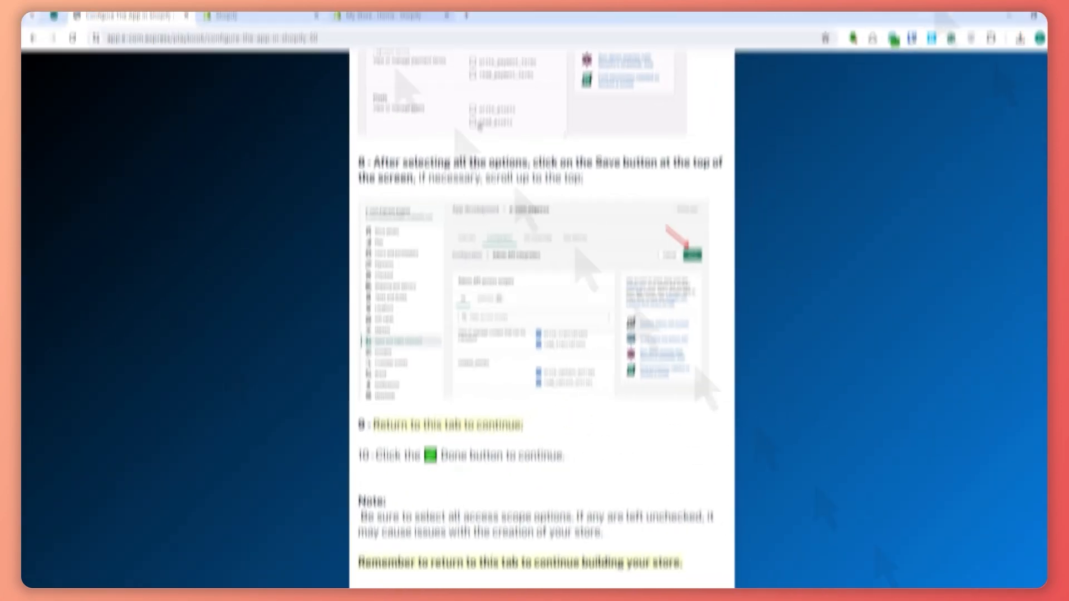
pyautogui.click(269, 28)
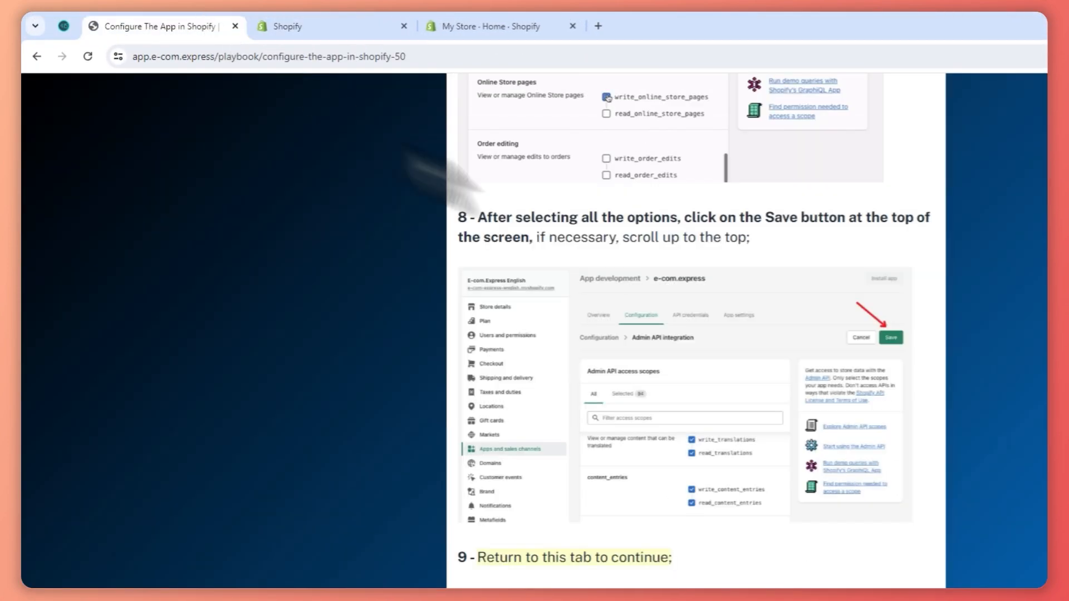
pyautogui.scroll(5, 696, 335)
pyautogui.scroll(-1, 696, 334)
pyautogui.scroll(-2, 814, 330)
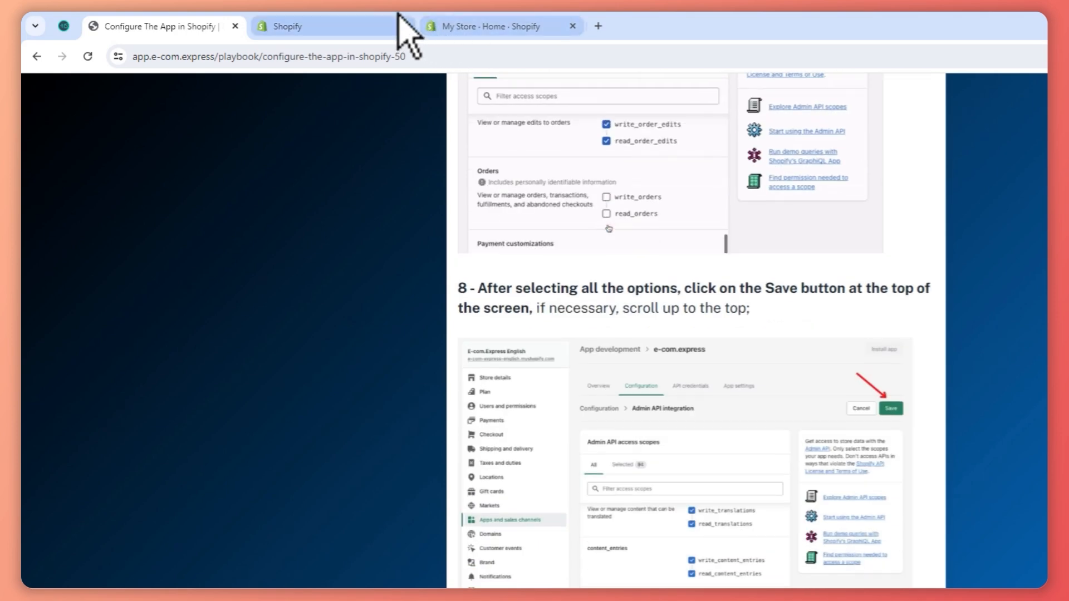
pyautogui.click(397, 16)
pyautogui.click(92, 20)
pyautogui.scroll(-2, 730, 437)
pyautogui.scroll(-4, 730, 437)
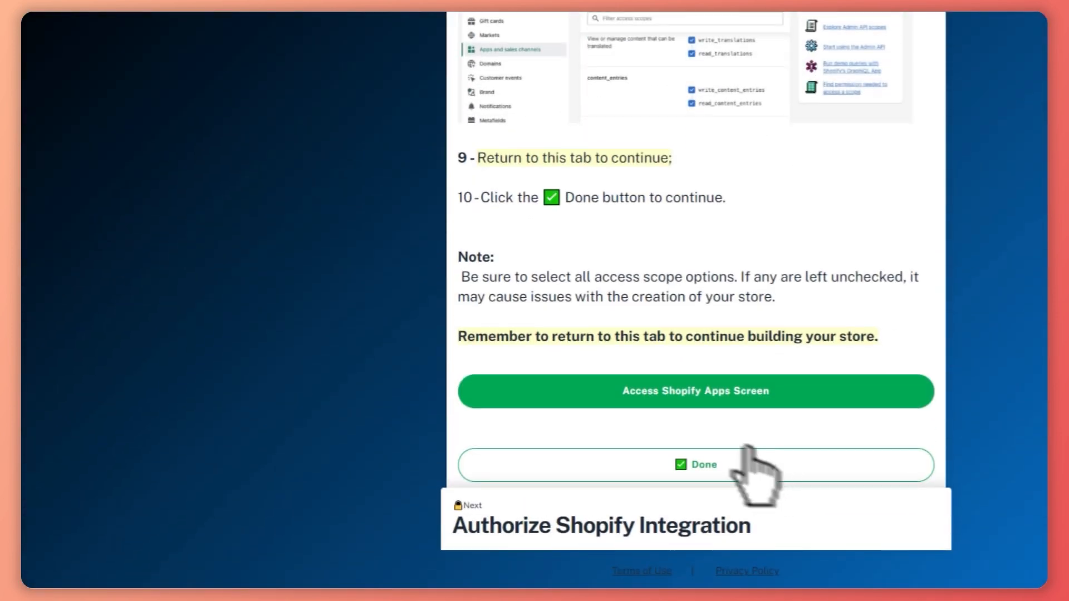
pyautogui.click(719, 463)
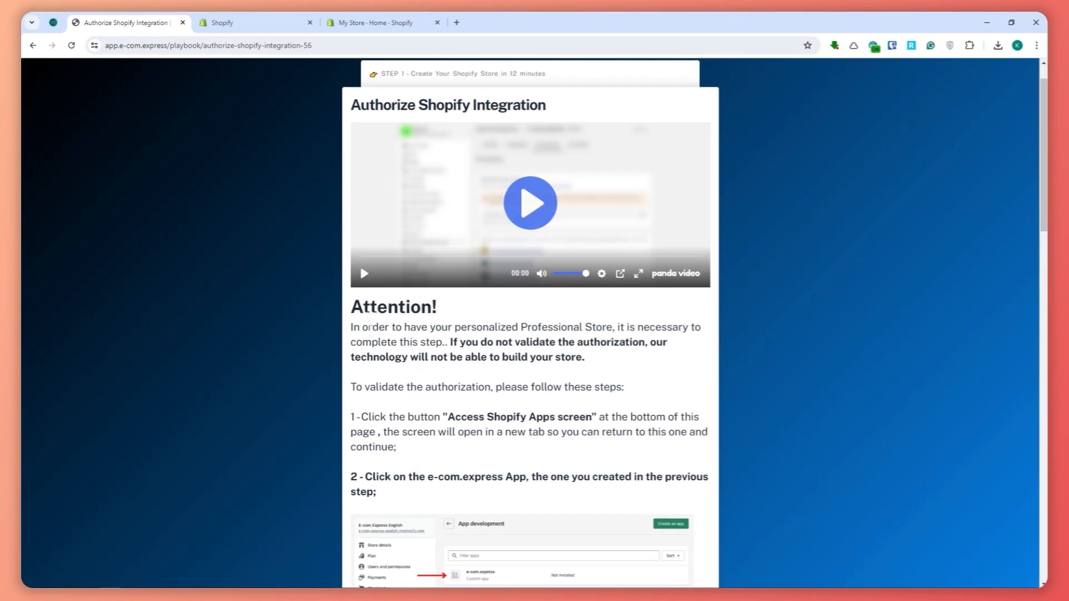
# Read the Authorize Shopify Integration instructions on validating the authorization and selecting the e-com.express app.
pyautogui.moveTo(369, 327); pyautogui.dragTo(529, 333)
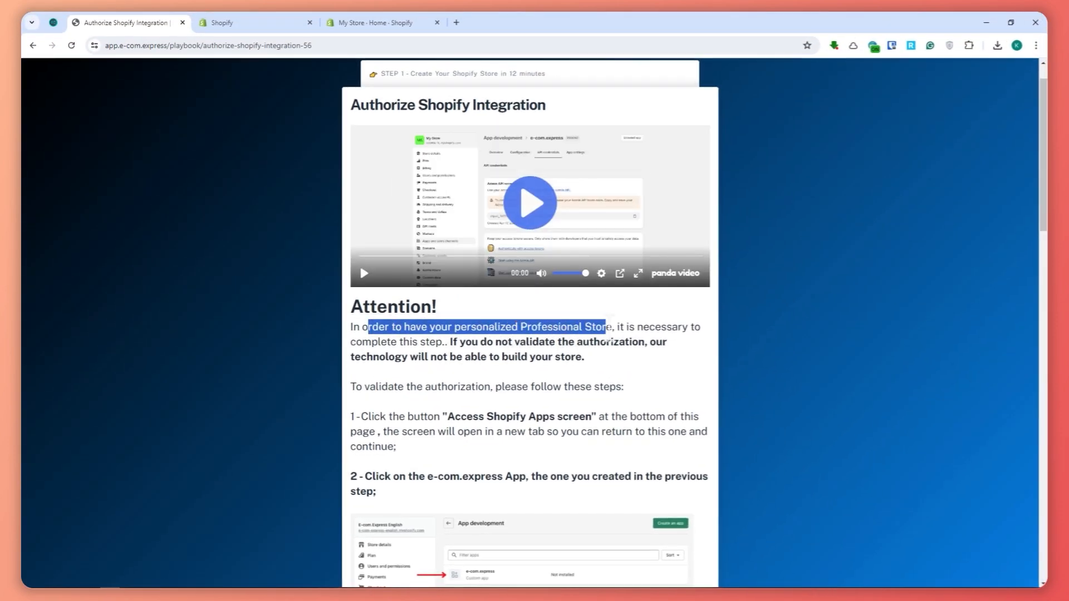
pyautogui.moveTo(630, 330); pyautogui.dragTo(673, 336)
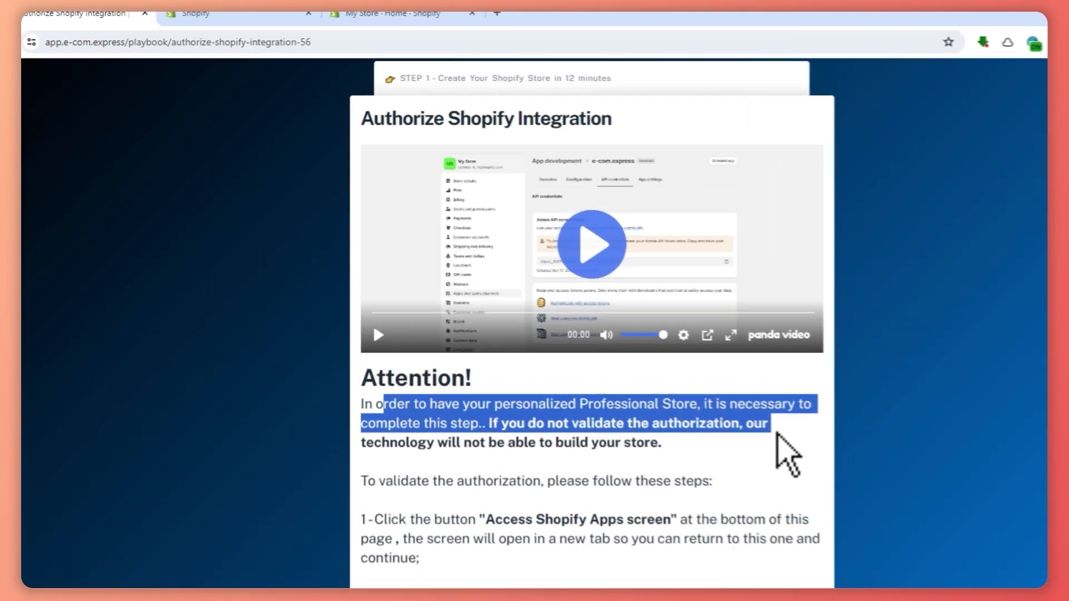
pyautogui.click(674, 351)
pyautogui.scroll(-2, 549, 440)
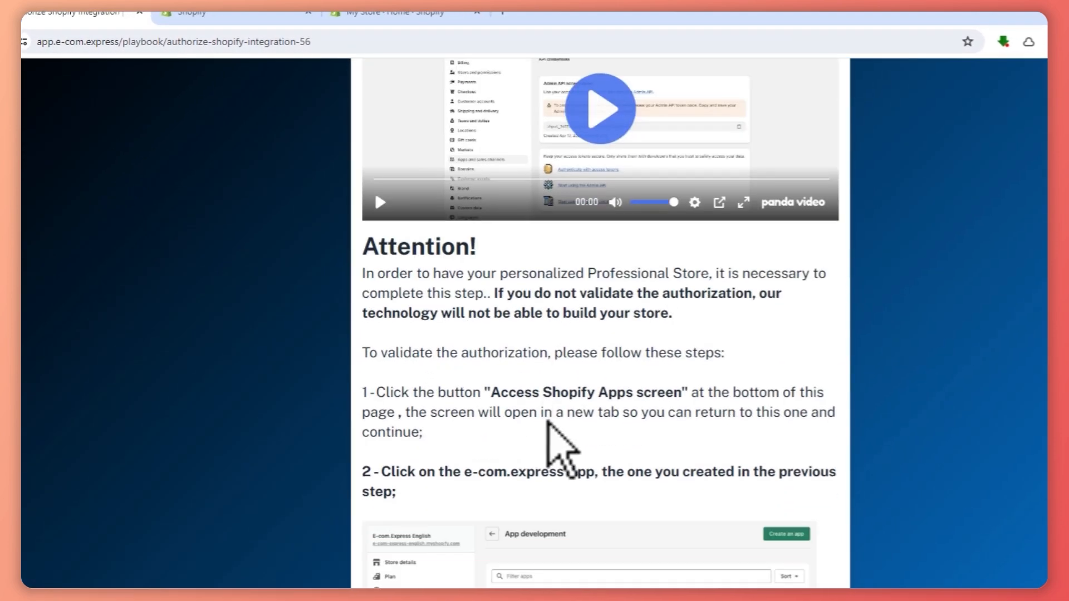
pyautogui.scroll(-2, 552, 429)
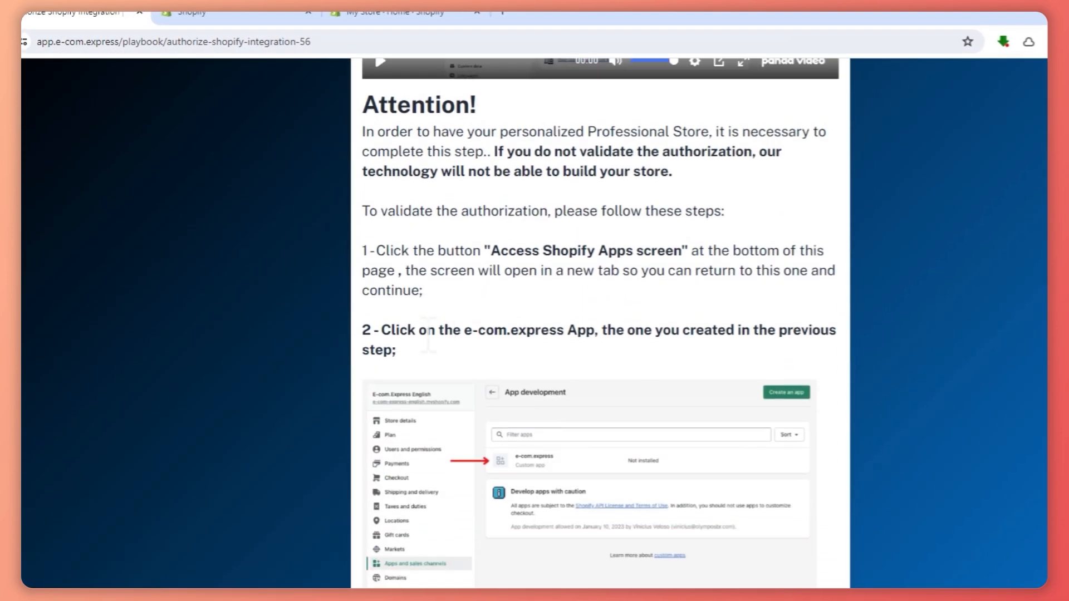
pyautogui.moveTo(428, 334); pyautogui.dragTo(769, 341)
# Switch to the Shopify admin and open the e-com.express app from the store's app development list.
pyautogui.click(262, 12)
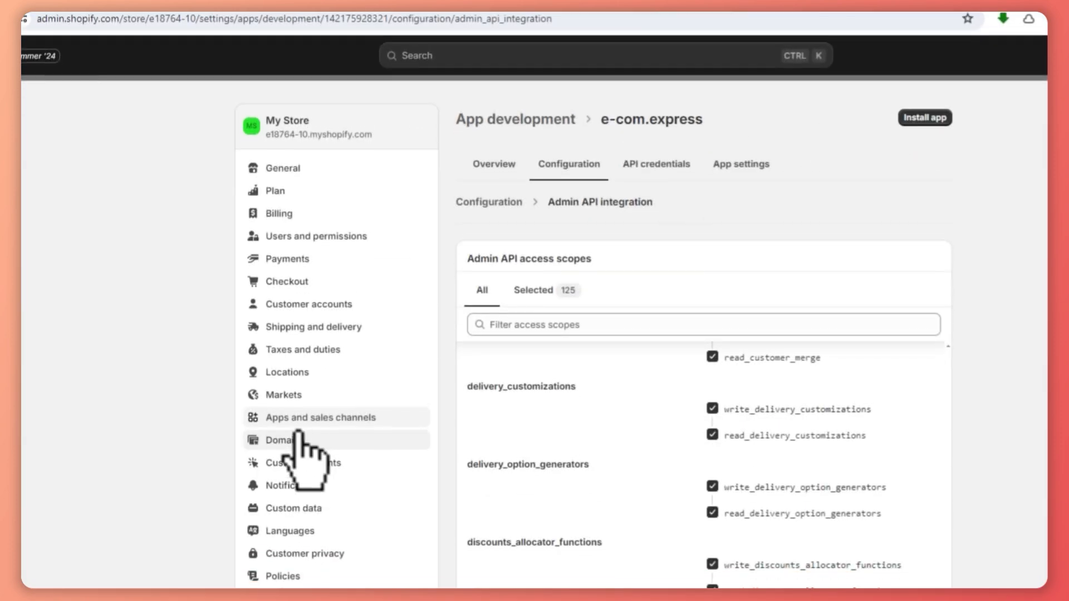
pyautogui.click(281, 421)
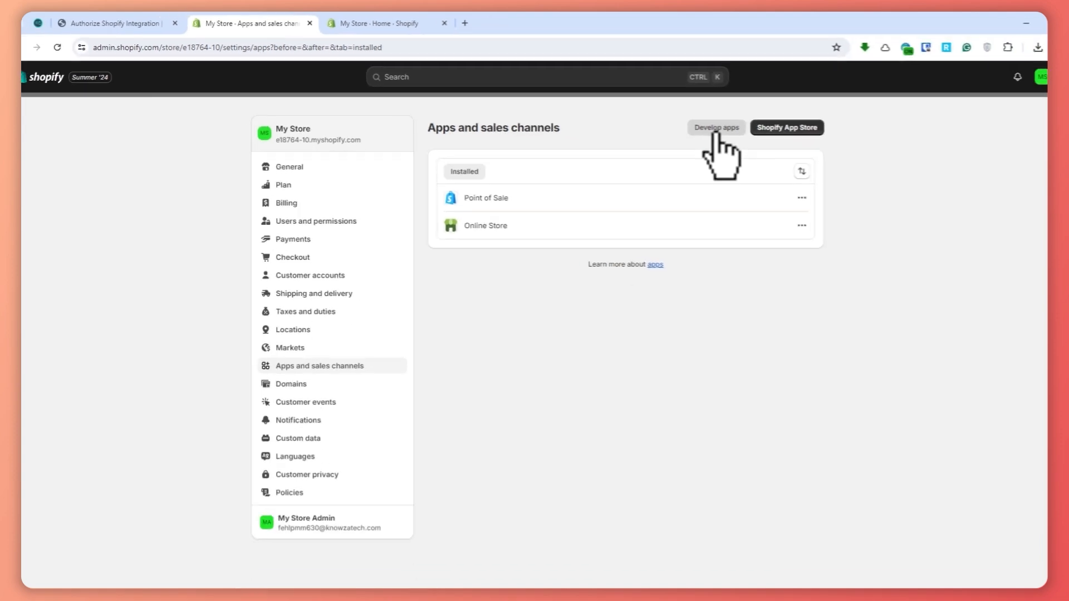
pyautogui.click(717, 128)
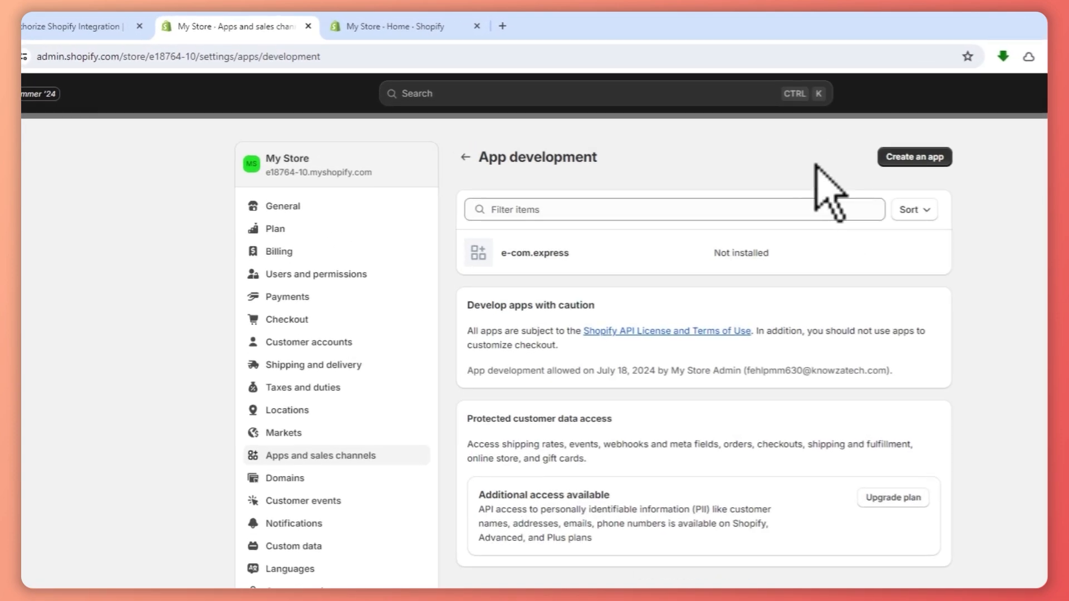
pyautogui.click(562, 258)
# Check step 3 of the authorization guide and open the e-com.express app's API credentials.
pyautogui.click(22, 26)
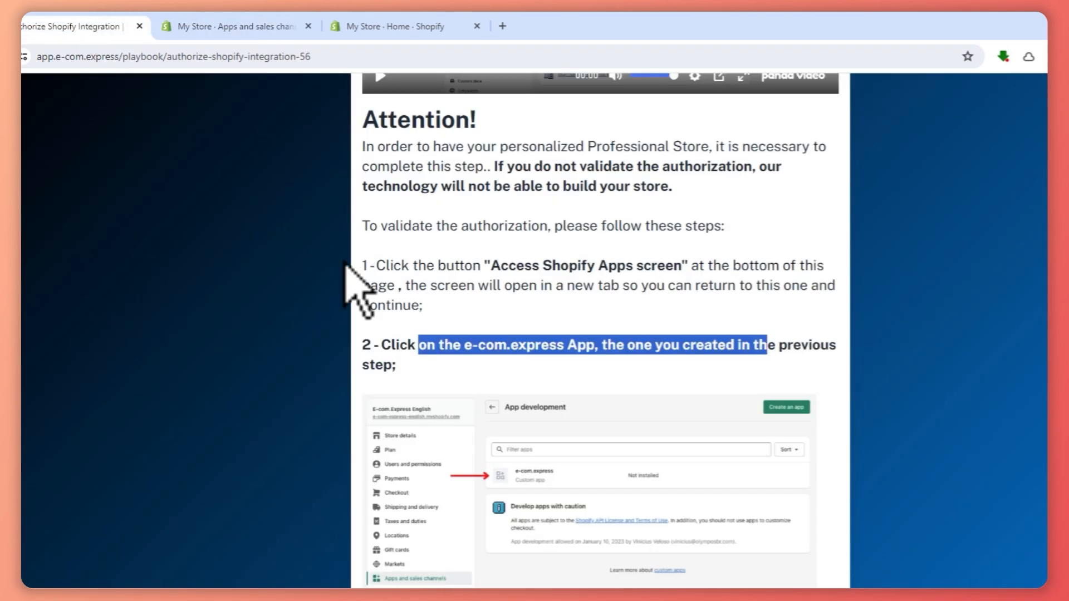
pyautogui.scroll(-8, 572, 453)
pyautogui.click(234, 26)
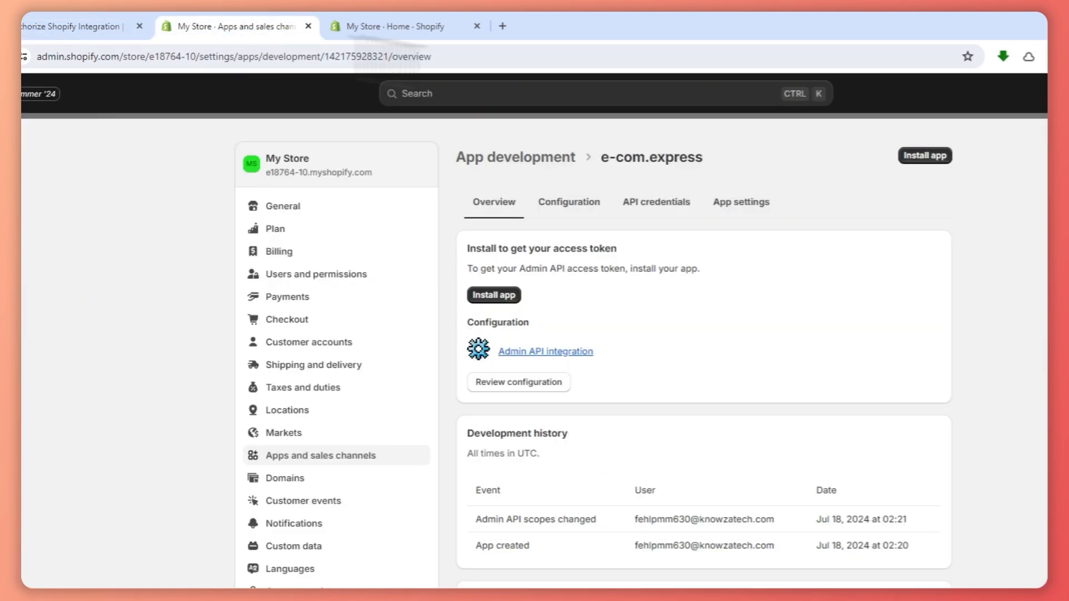
pyautogui.click(663, 202)
# Review the guide's installation and token instructions, and install the e-com.express app on the store.
pyautogui.click(95, 28)
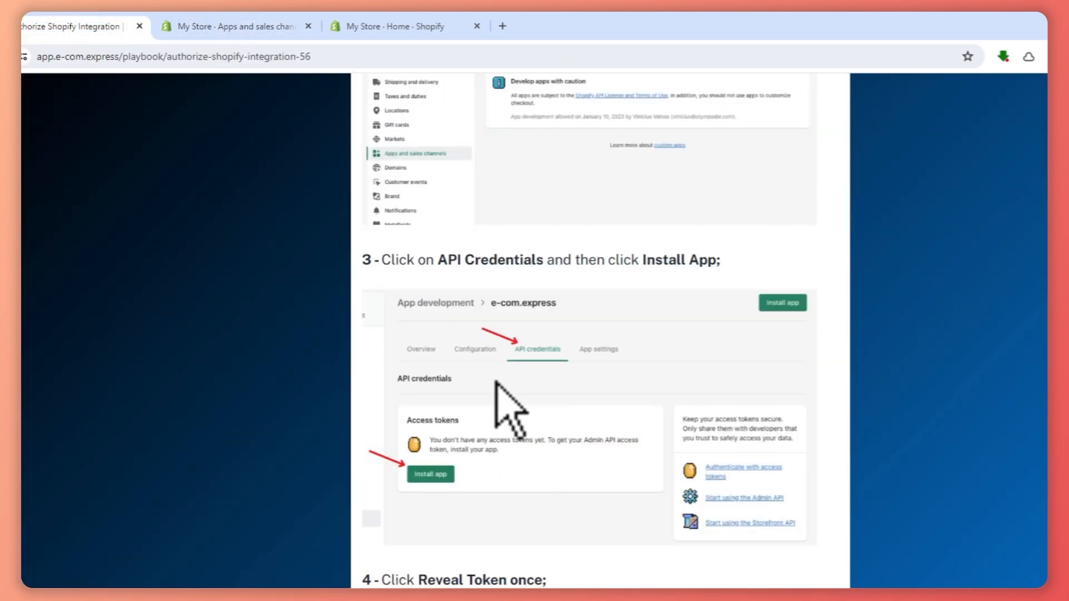
pyautogui.scroll(-3, 490, 379)
pyautogui.scroll(-3, 484, 334)
pyautogui.click(234, 26)
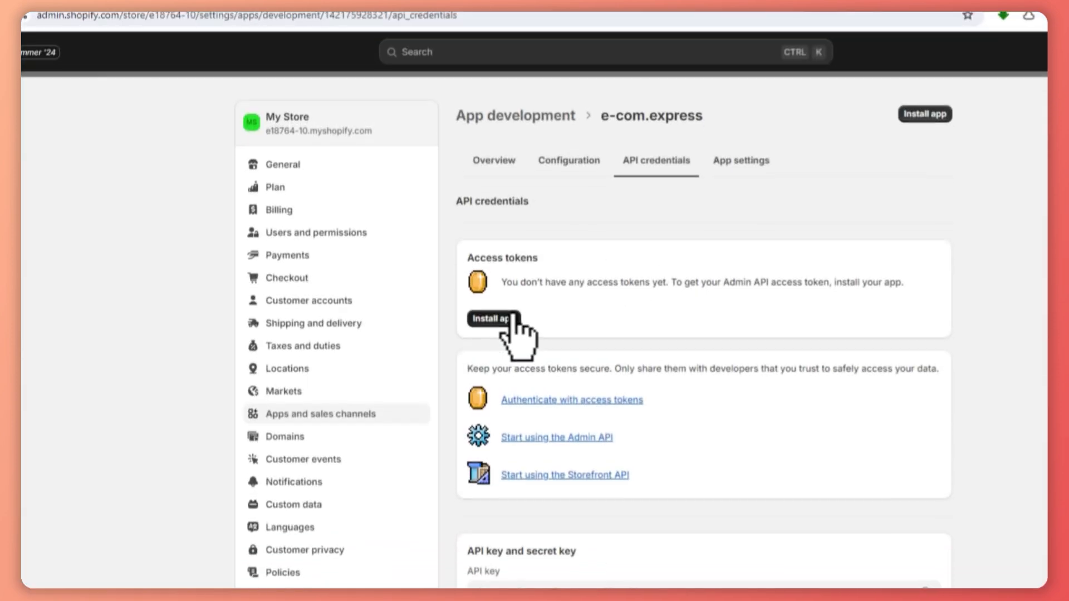
pyautogui.click(513, 318)
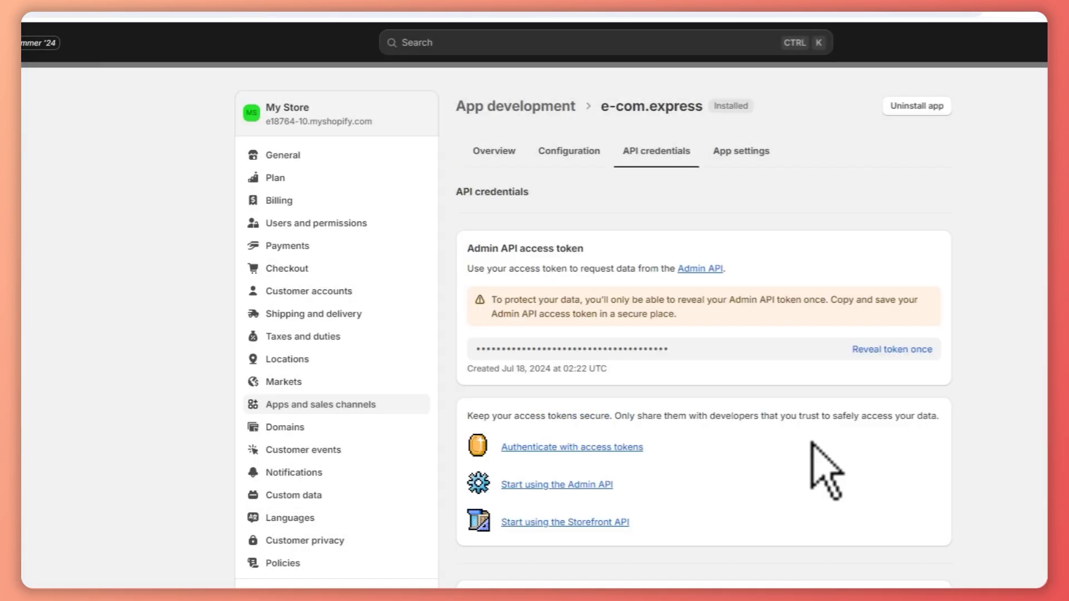
pyautogui.scroll(-2, 812, 444)
pyautogui.scroll(2, 812, 444)
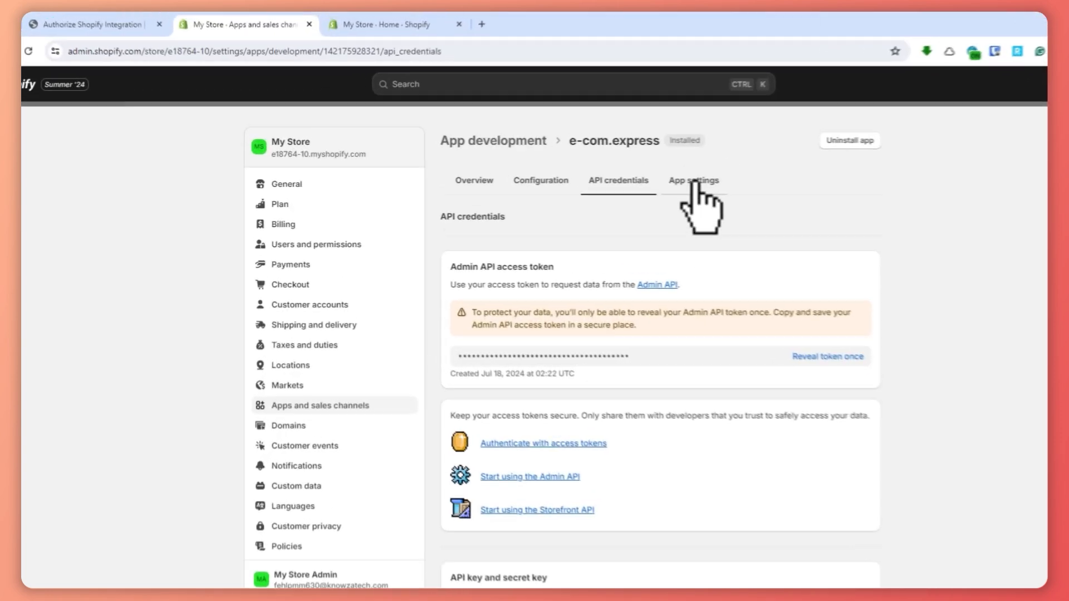
pyautogui.click(740, 148)
pyautogui.click(655, 202)
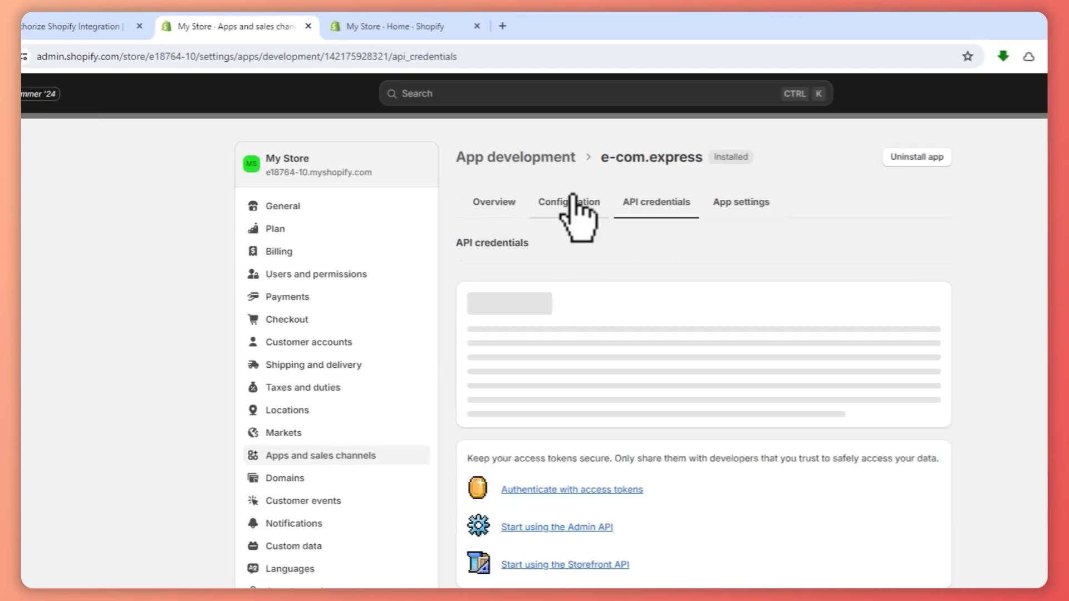
pyautogui.click(568, 203)
pyautogui.click(627, 205)
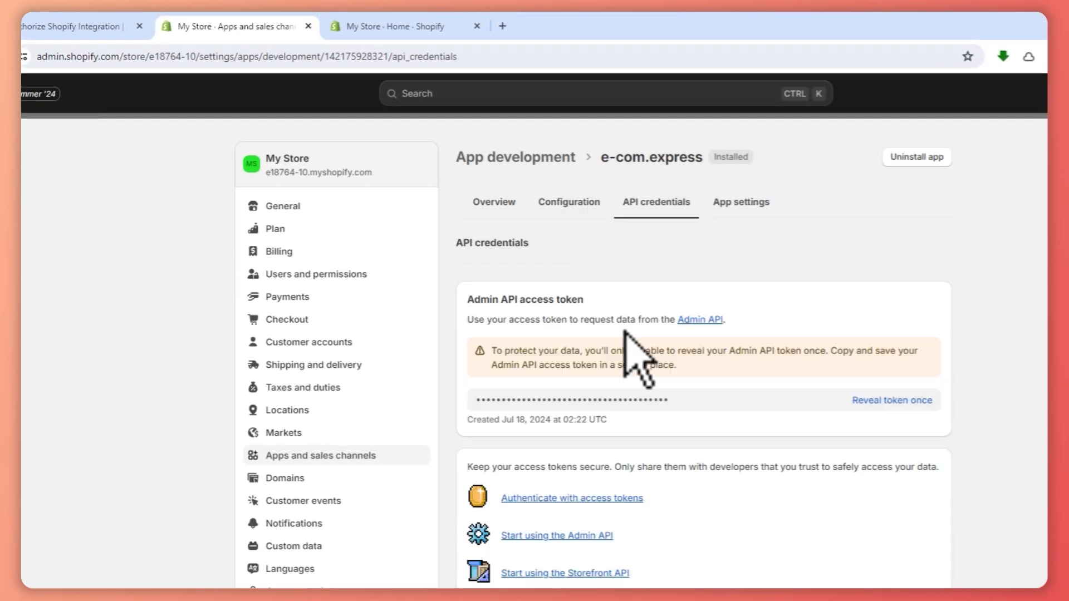
# Reveal the e-com.express app's Admin API access token and copy it to the clipboard.
pyautogui.click(896, 402)
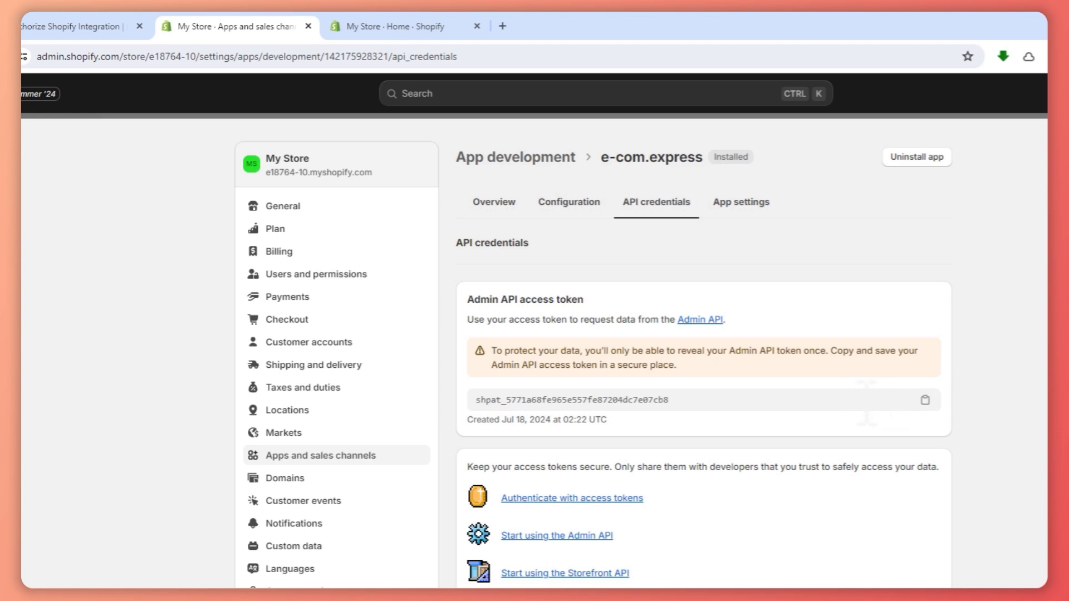
pyautogui.click(925, 400)
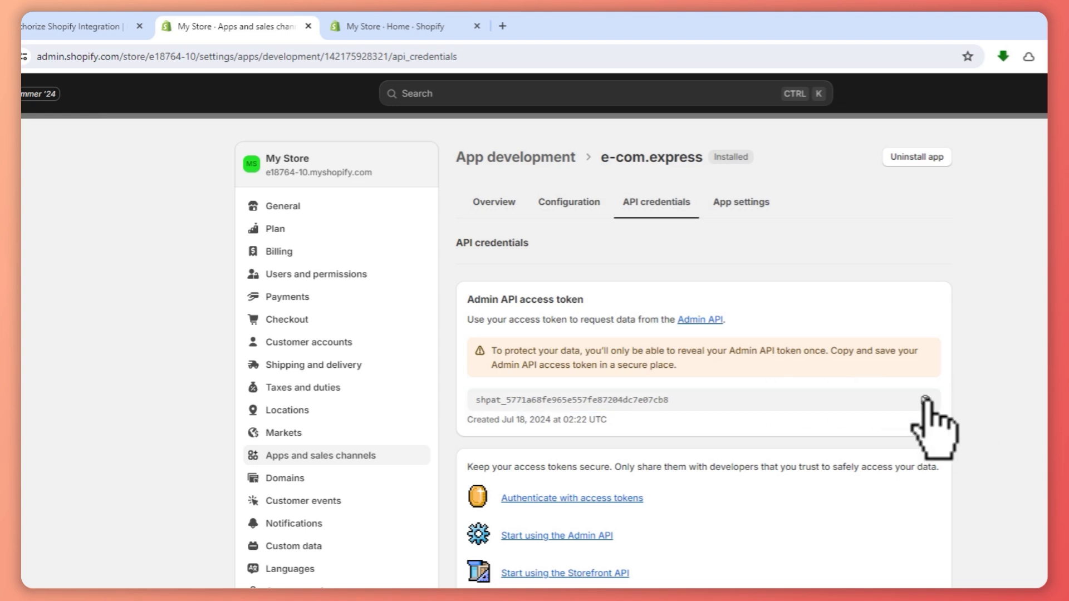
# Return to the E-com Express authorization guide, paste and save the copied Admin API token, and mark the authorization as done.
pyautogui.click(128, 28)
pyautogui.scroll(-10, 559, 383)
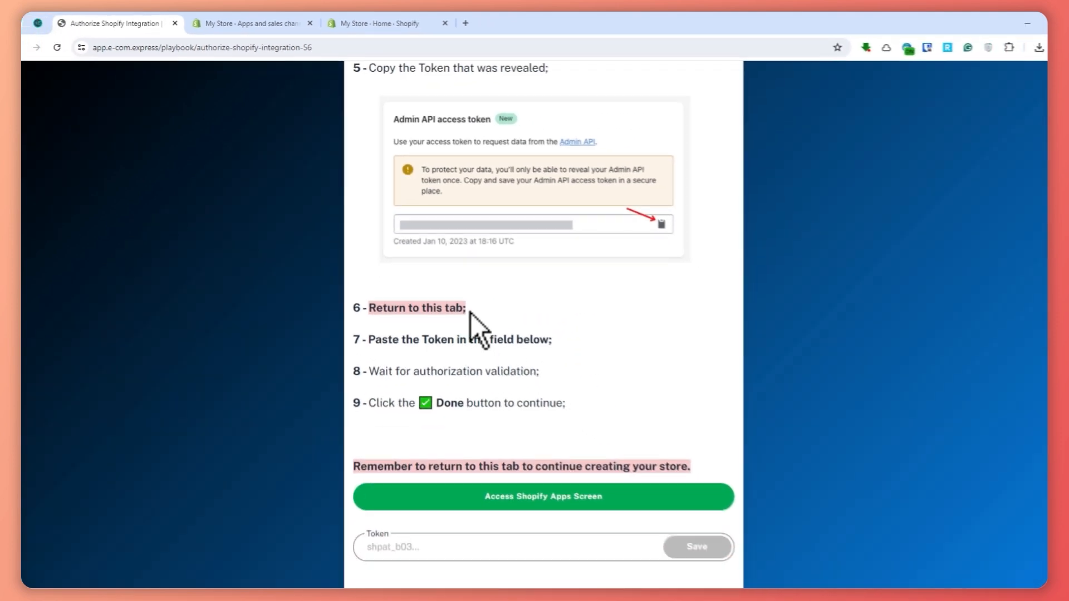
pyautogui.moveTo(504, 312); pyautogui.dragTo(393, 312)
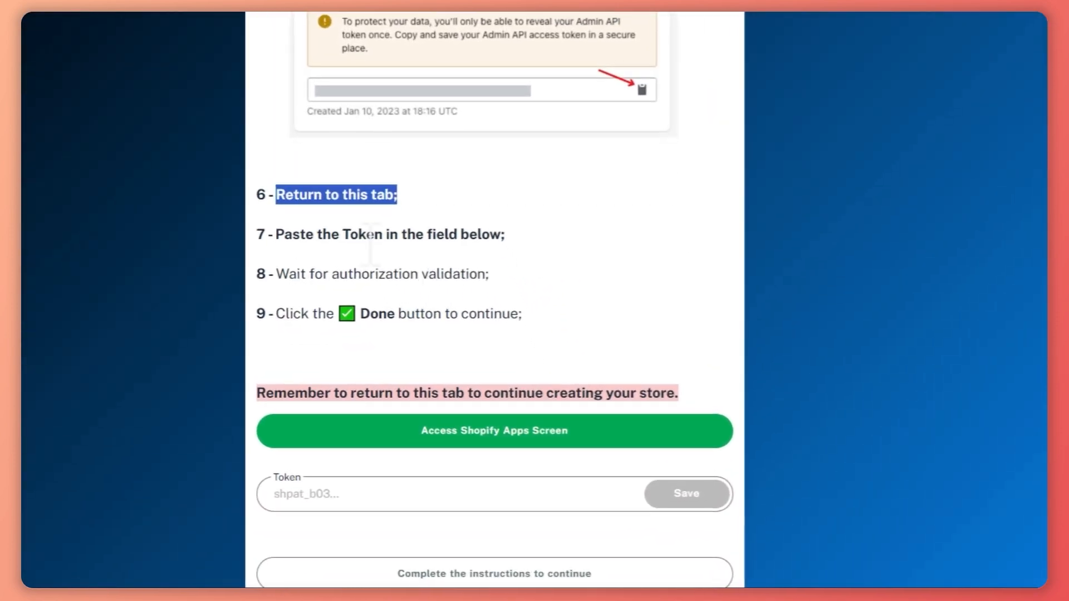
pyautogui.click(379, 319)
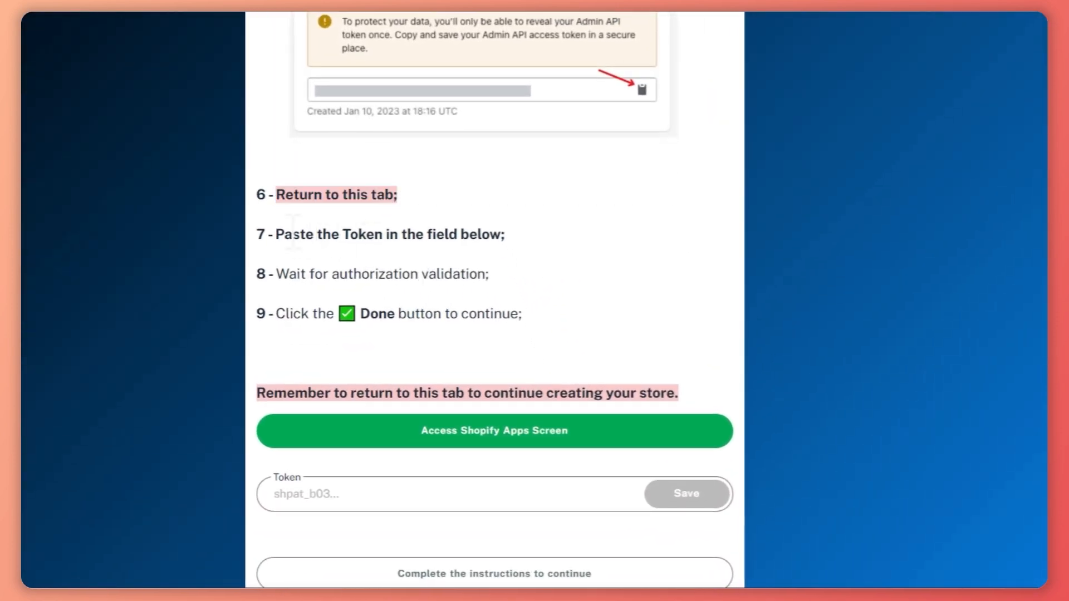
pyautogui.moveTo(284, 234); pyautogui.dragTo(549, 231)
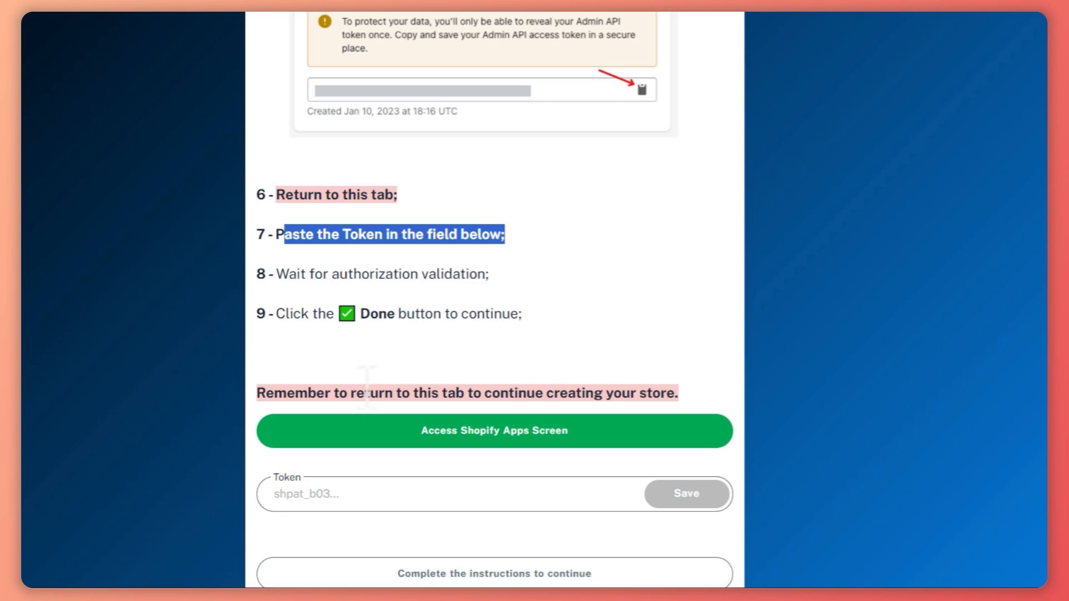
pyautogui.scroll(-1, 366, 388)
pyautogui.click(332, 423)
pyautogui.rightClick(332, 423)
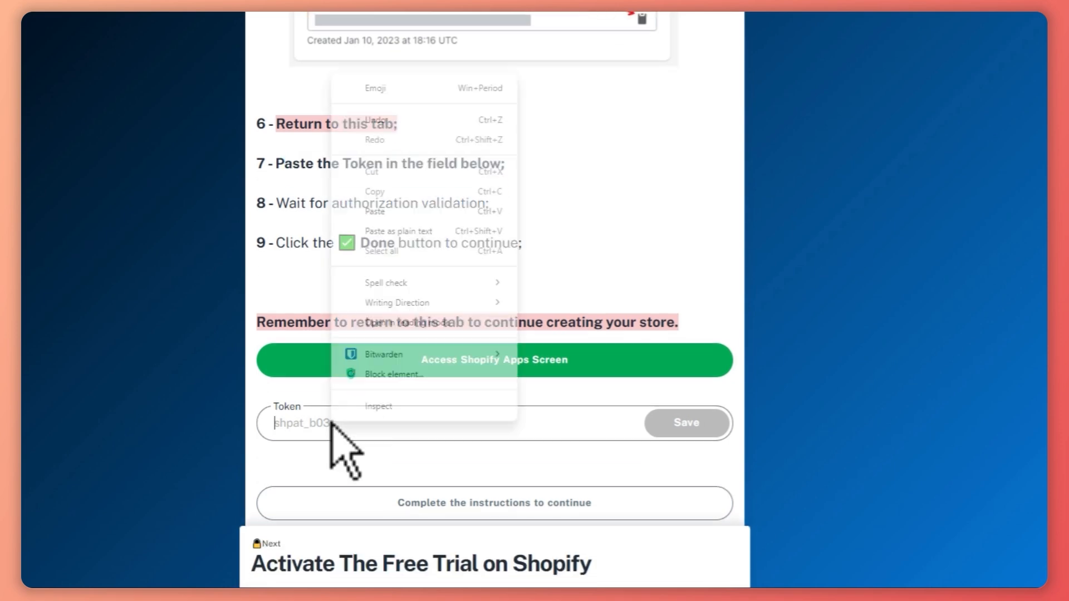
pyautogui.click(389, 211)
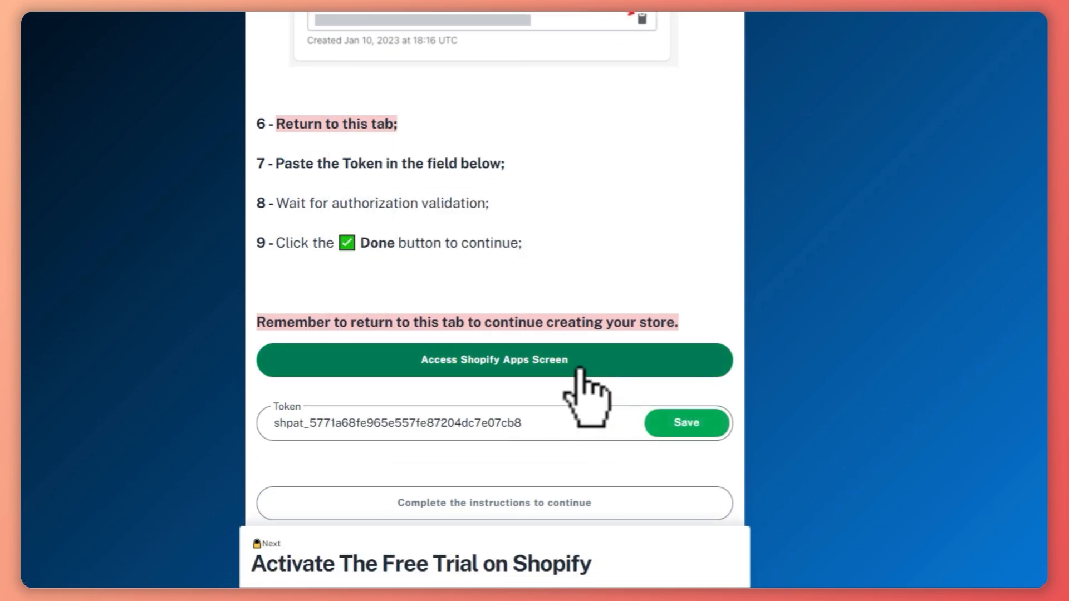
pyautogui.click(680, 426)
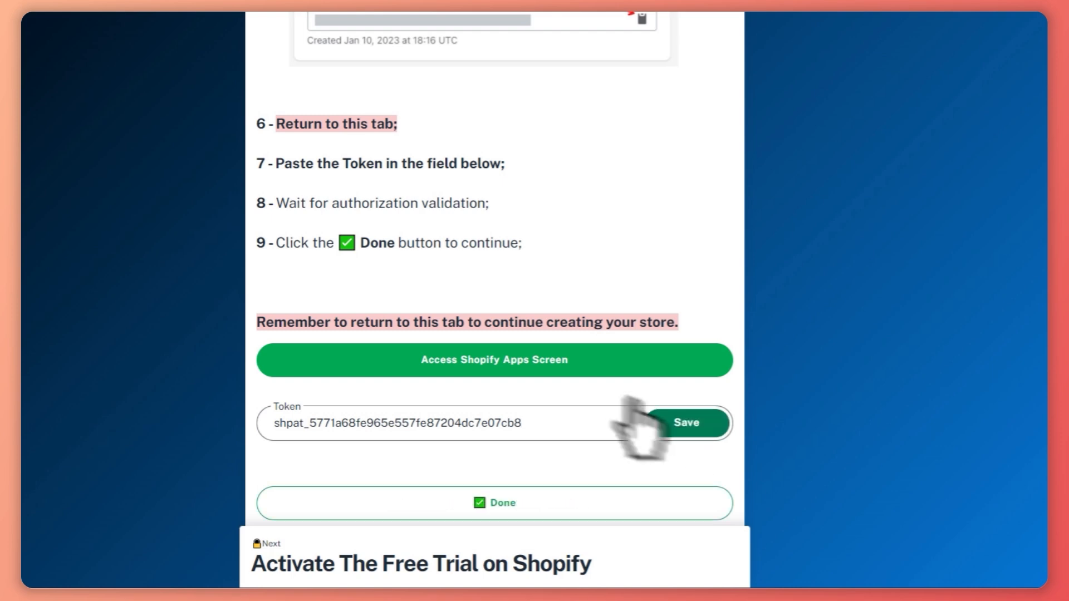
pyautogui.scroll(-1, 541, 386)
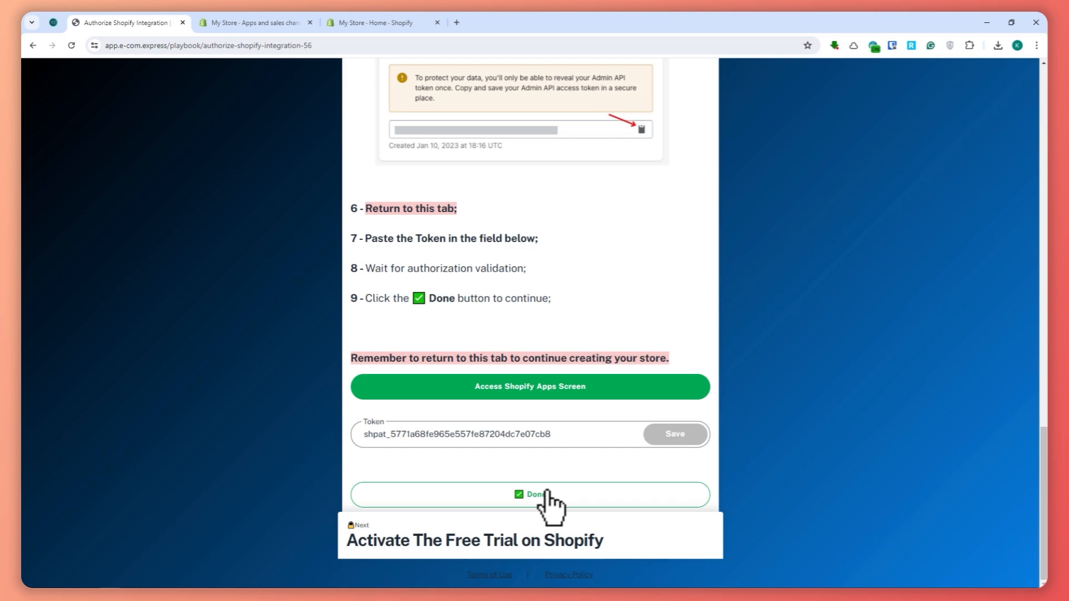
pyautogui.click(547, 494)
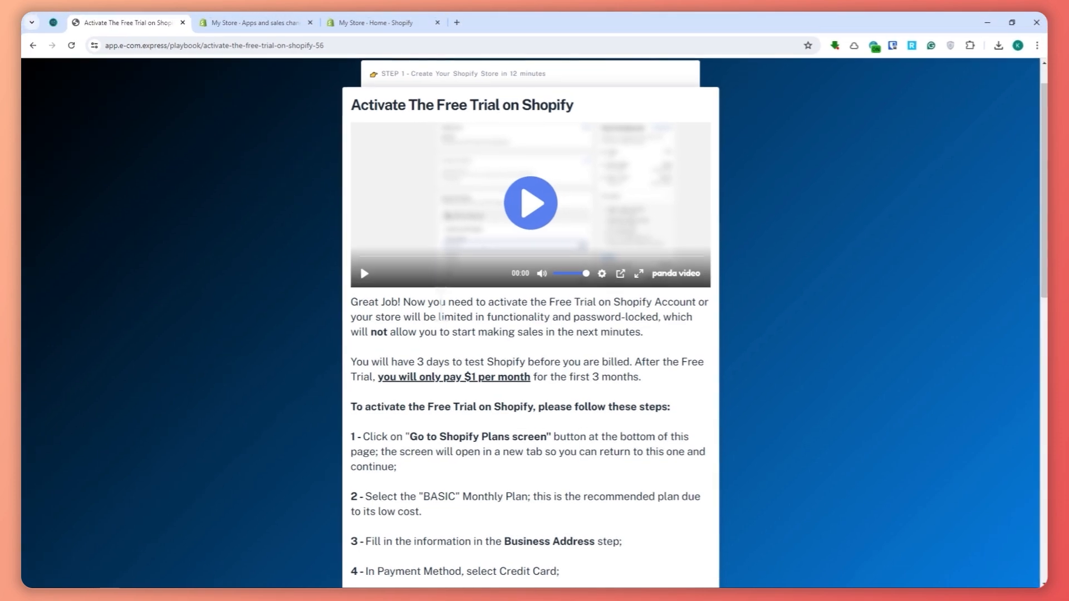
# Read the guide's instructions for activating the Shopify free trial, from the plans screen to the final settings check.
pyautogui.moveTo(357, 209); pyautogui.dragTo(681, 209)
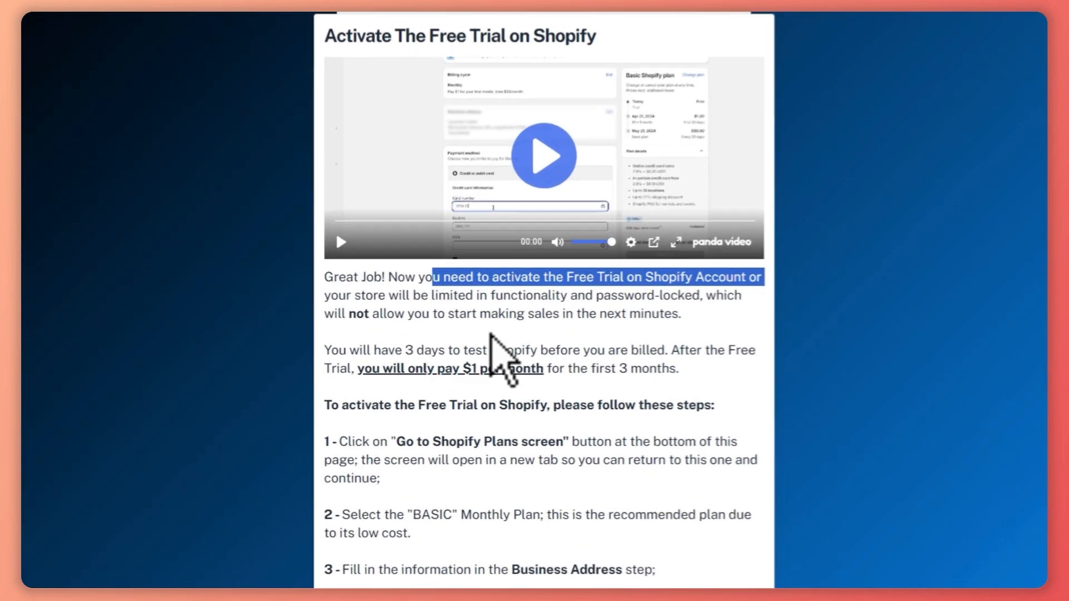
pyautogui.moveTo(411, 316); pyautogui.dragTo(602, 316)
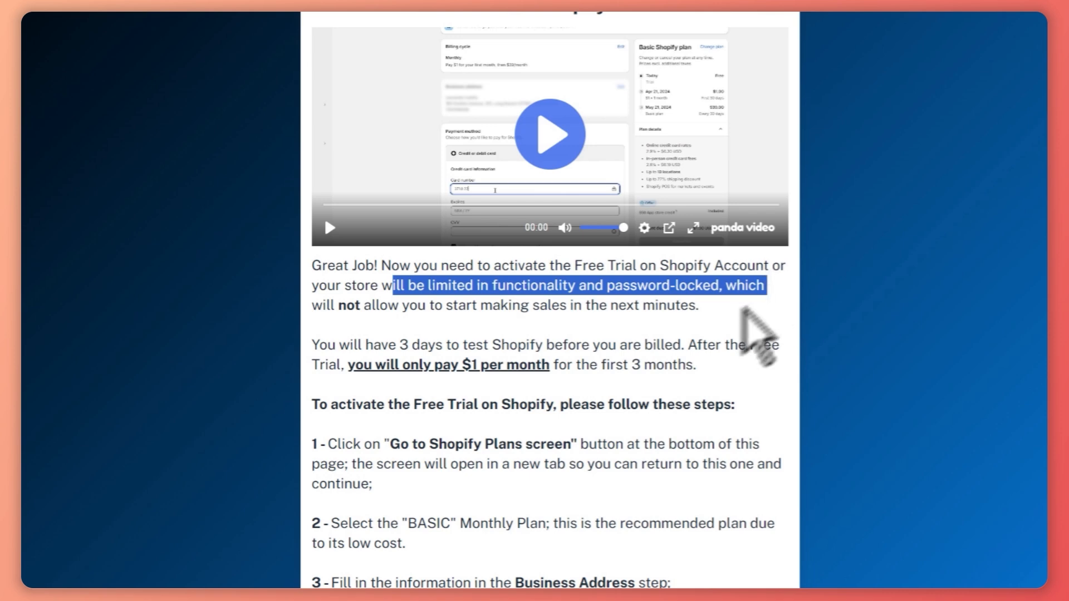
pyautogui.click(734, 335)
pyautogui.scroll(-3, 734, 335)
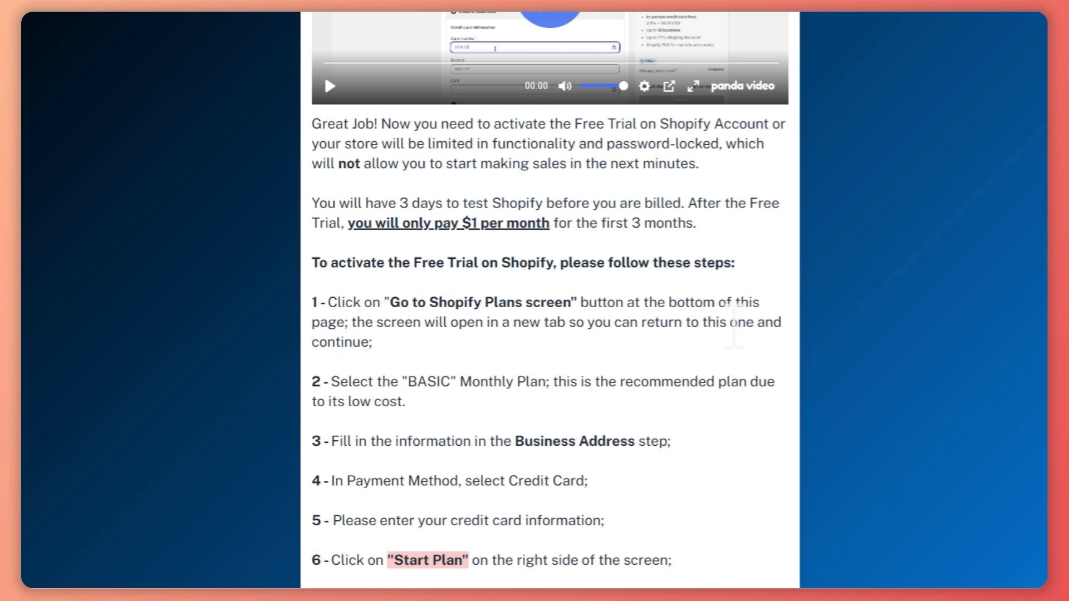
pyautogui.scroll(-3, 733, 332)
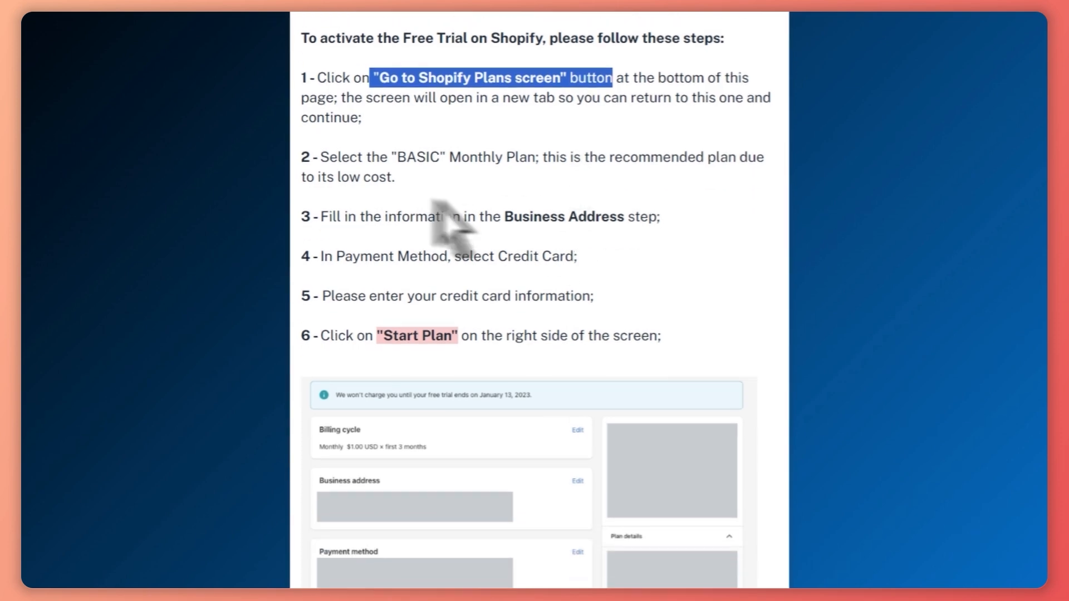
pyautogui.scroll(-2, 465, 272)
pyautogui.scroll(3, 469, 274)
pyautogui.scroll(2, 632, 359)
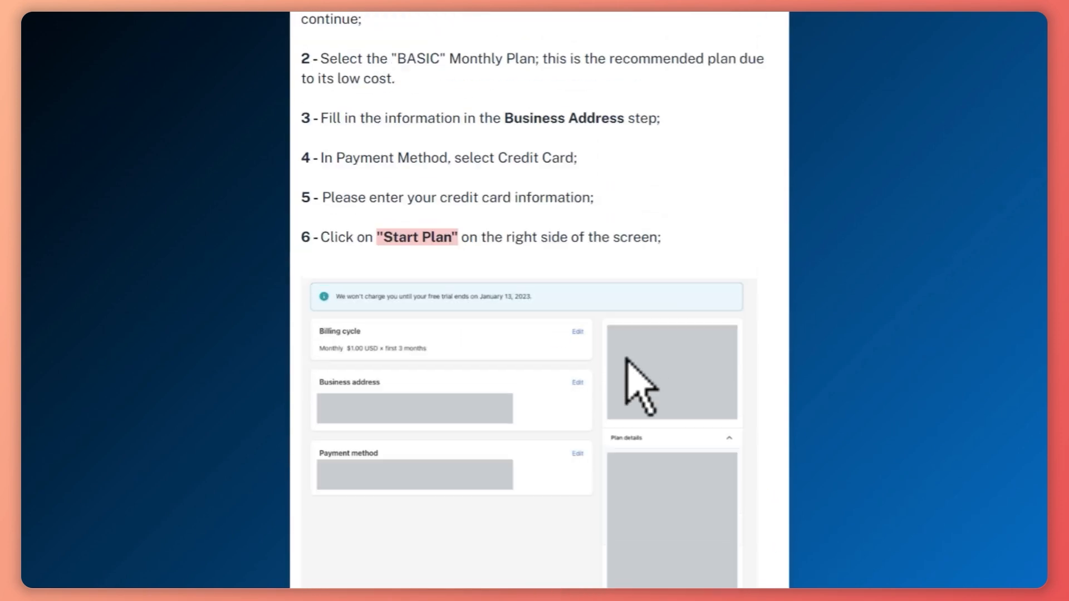
pyautogui.moveTo(407, 294); pyautogui.dragTo(594, 296)
pyautogui.scroll(-5, 625, 318)
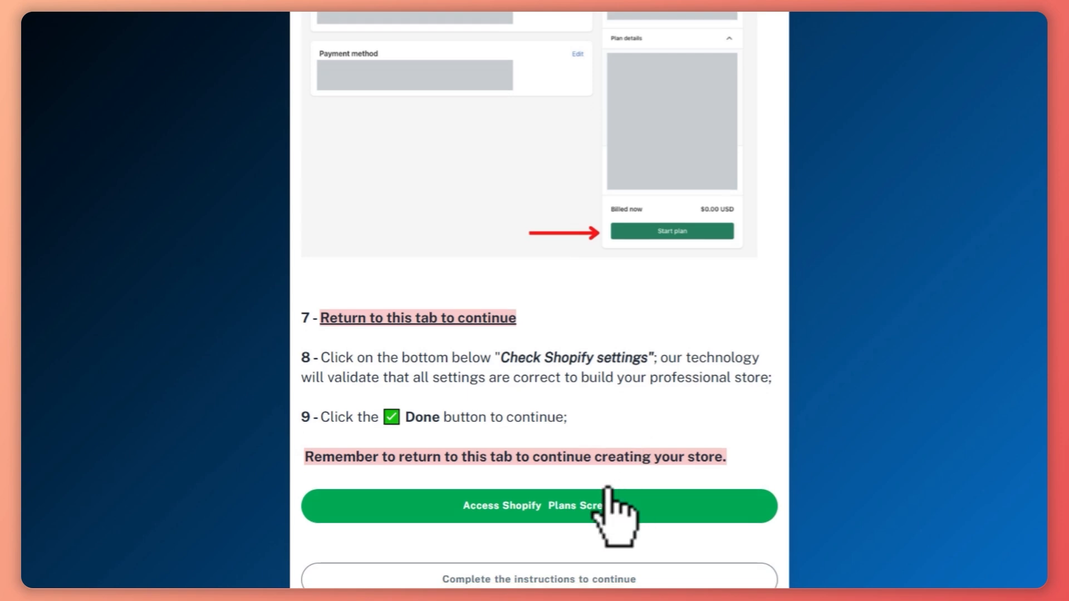
# Open the Shopify plans screen from the guide, change the plan and select the Advanced plan.
pyautogui.click(484, 510)
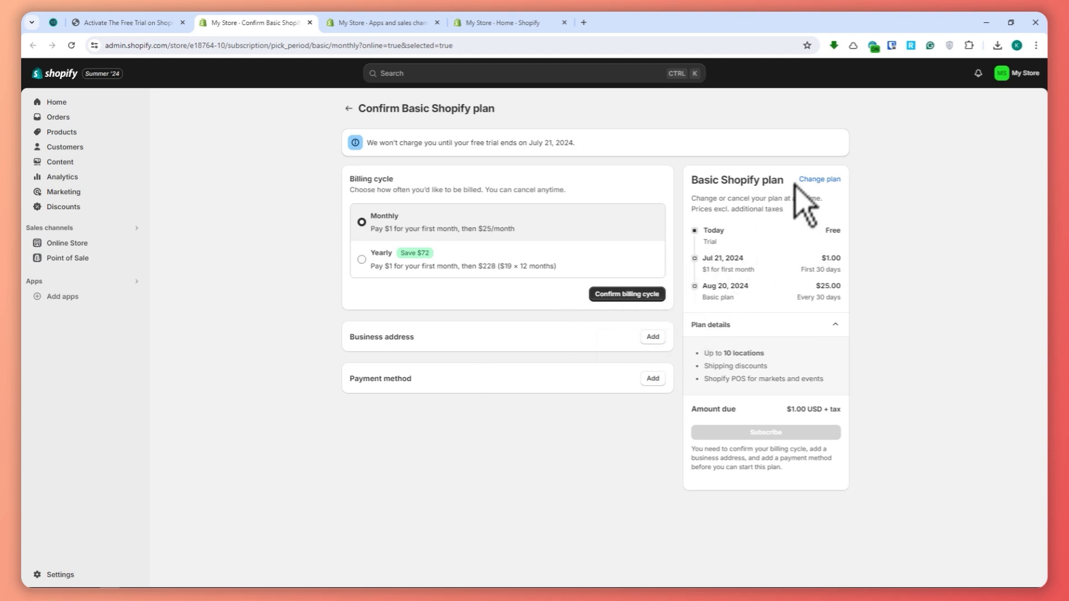
pyautogui.click(816, 179)
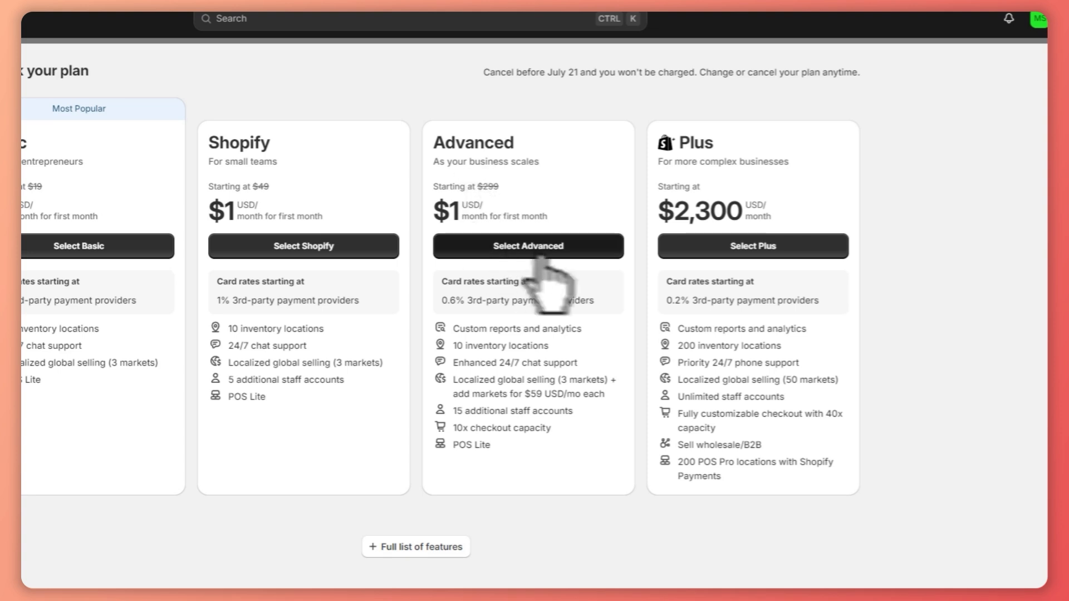
pyautogui.click(539, 251)
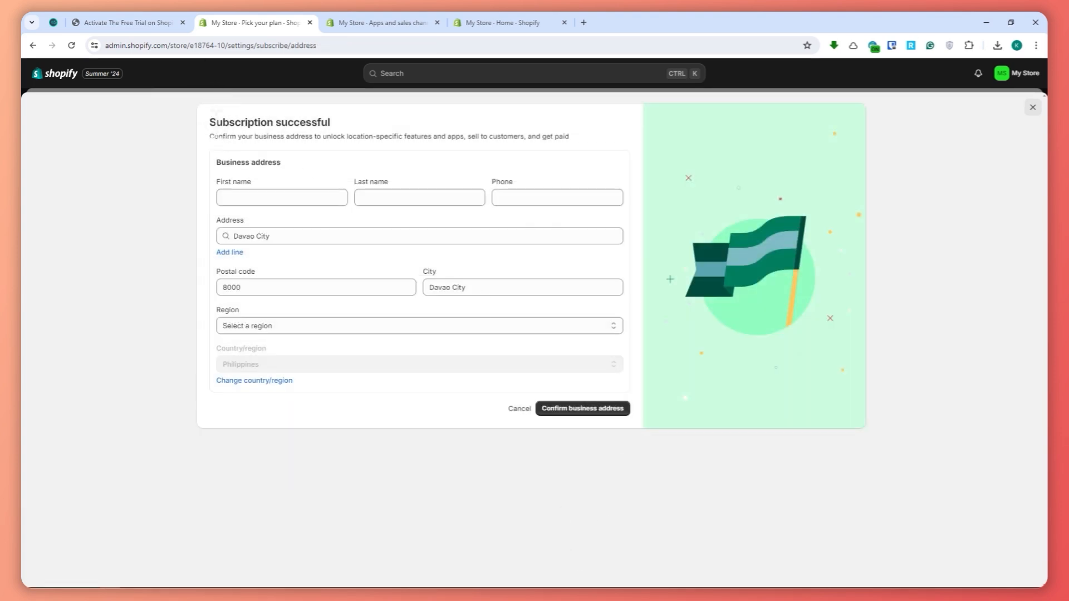
pyautogui.moveTo(209, 122); pyautogui.dragTo(366, 126)
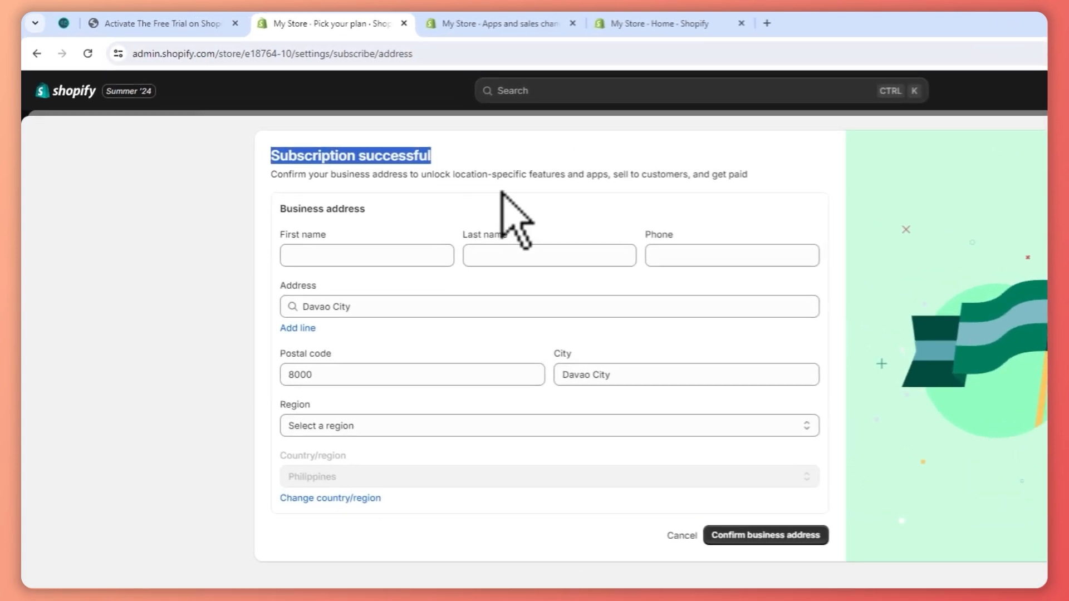
pyautogui.moveTo(369, 210); pyautogui.dragTo(267, 210)
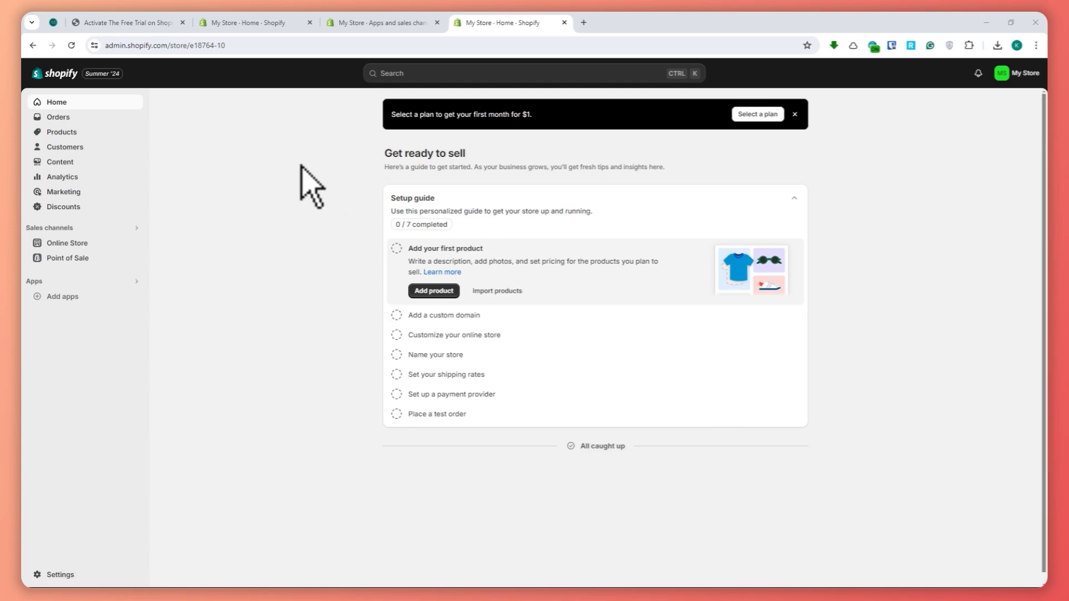
# Return to the free trial guide, review the Shopify settings check instruction, and mark the free trial activation as done.
pyautogui.click(148, 23)
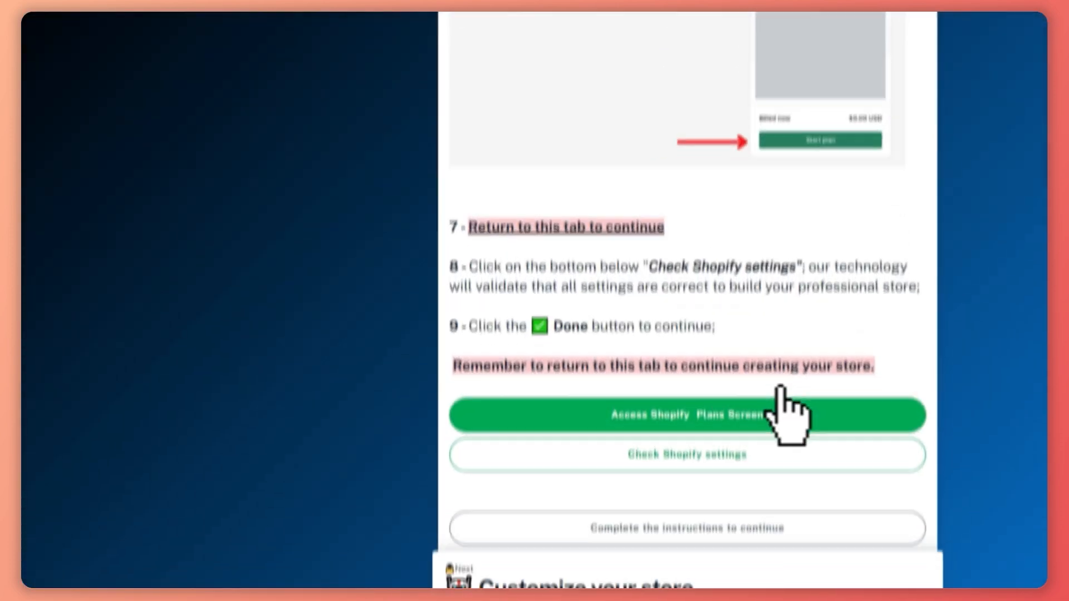
pyautogui.scroll(-2, 755, 372)
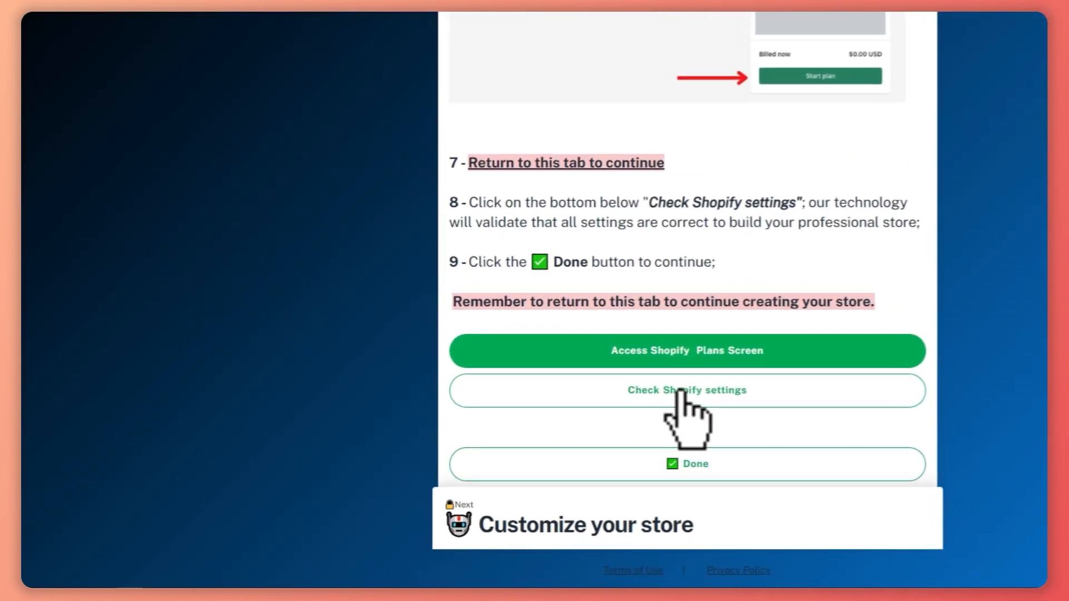
pyautogui.moveTo(523, 222); pyautogui.dragTo(909, 223)
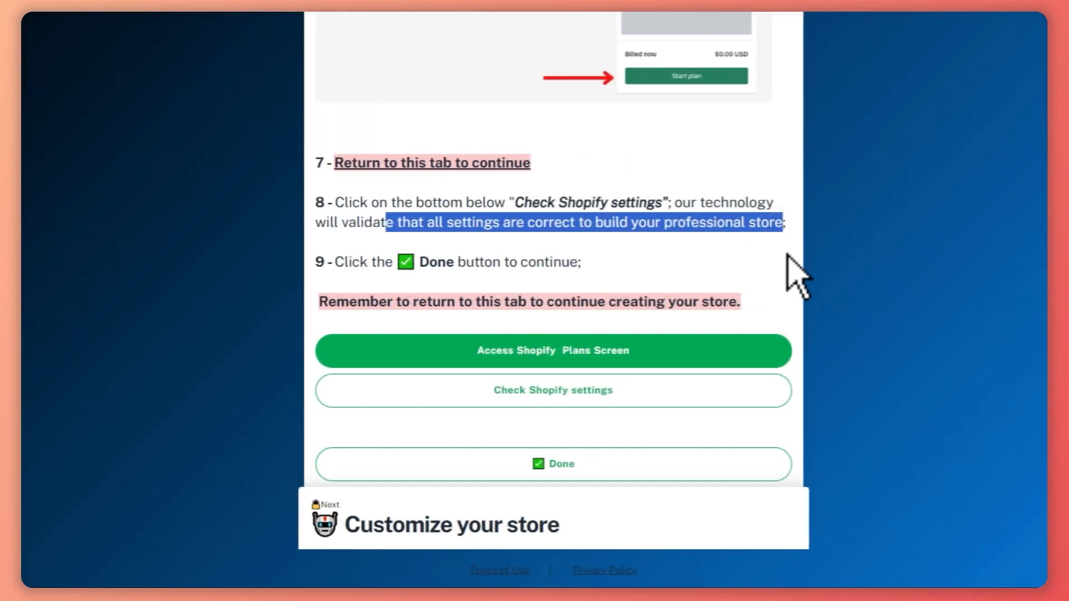
pyautogui.click(787, 255)
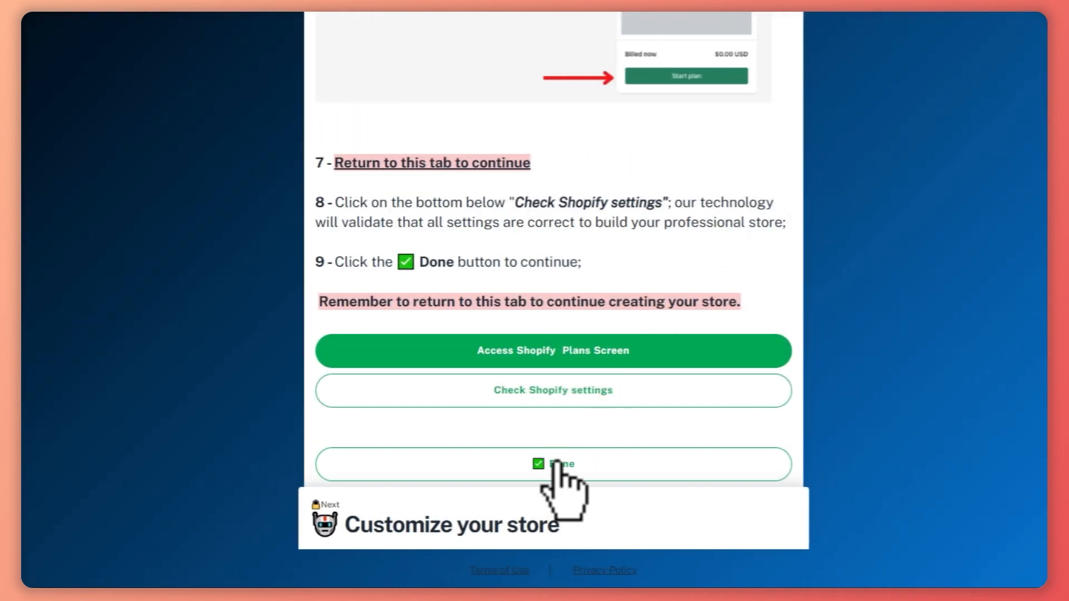
pyautogui.click(575, 464)
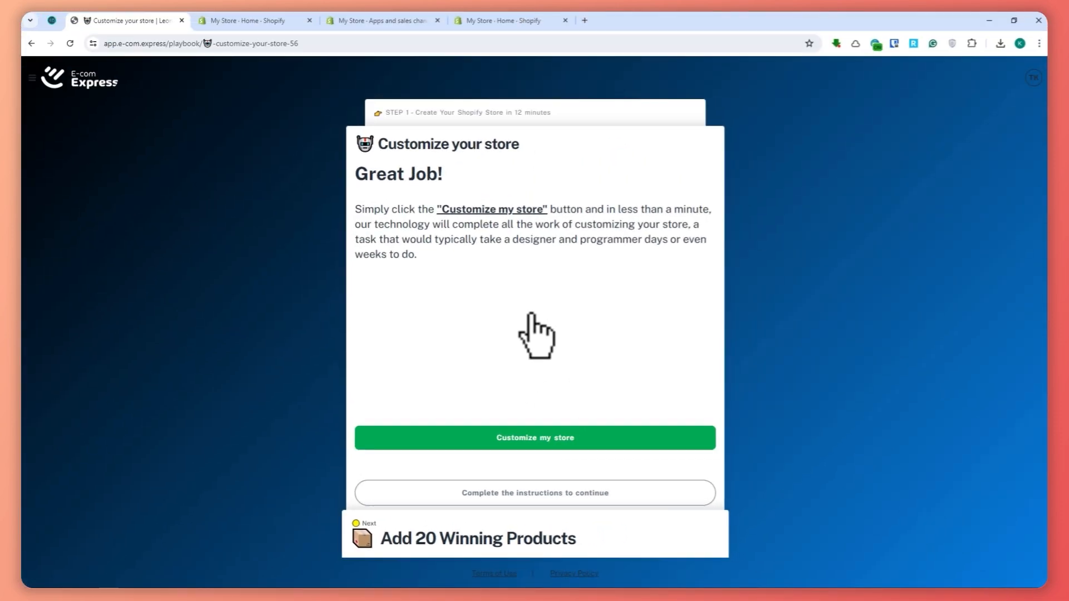
# Start the automatic store customization in E-com Express and mark the customization as done.
pyautogui.moveTo(383, 210); pyautogui.dragTo(605, 212)
pyautogui.click(655, 278)
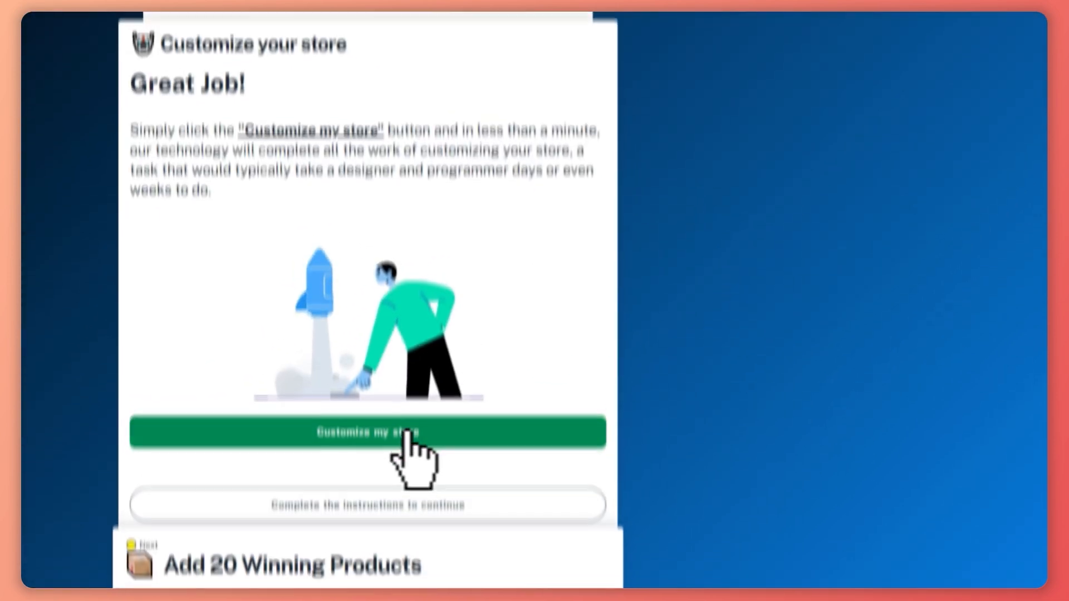
pyautogui.click(408, 433)
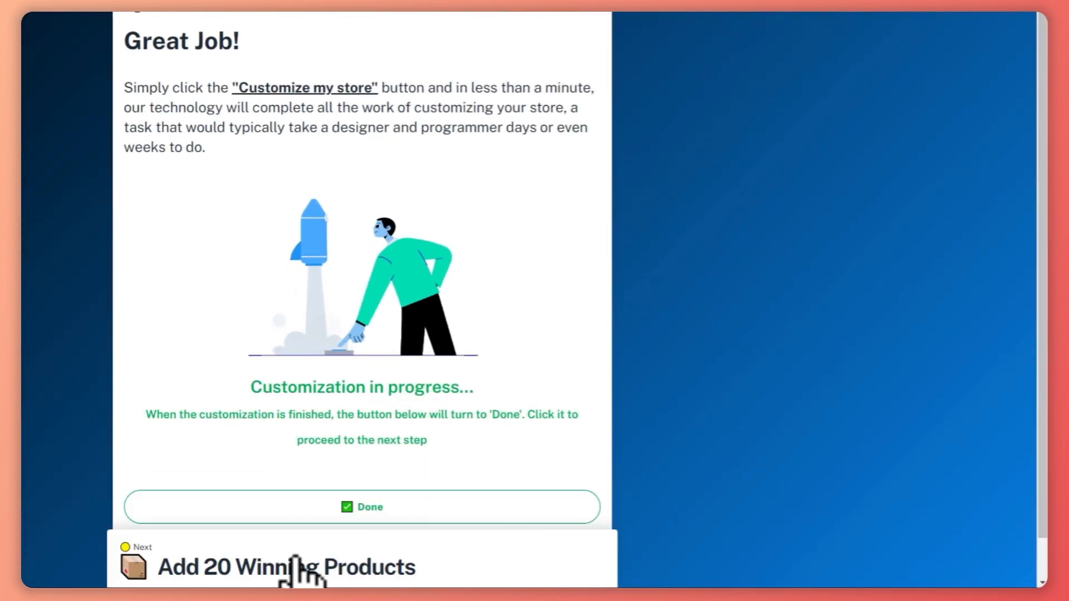
pyautogui.scroll(-1, 358, 454)
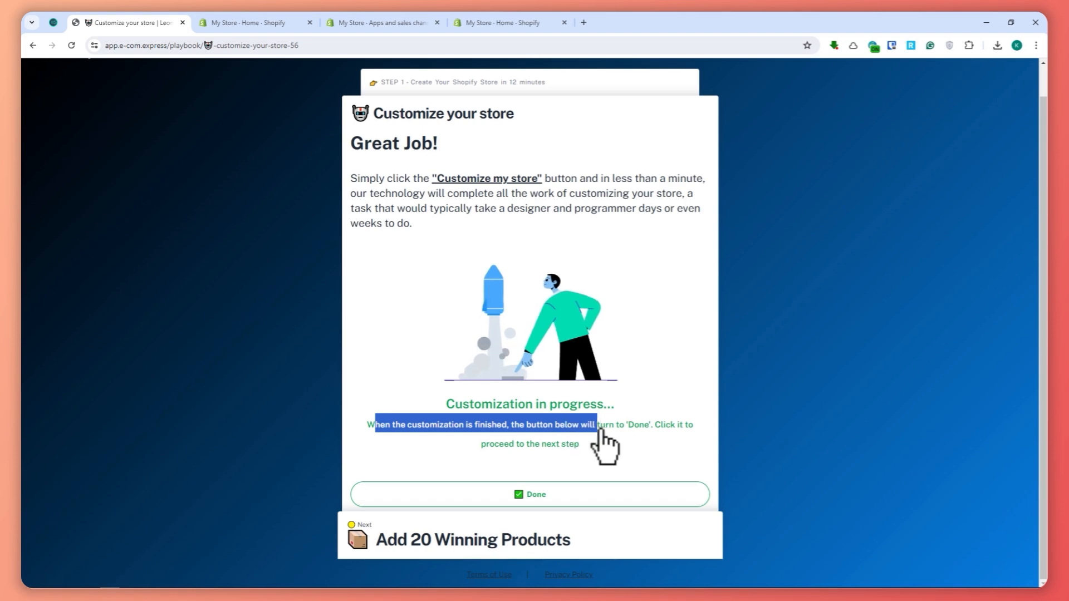
pyautogui.moveTo(601, 430); pyautogui.dragTo(663, 430)
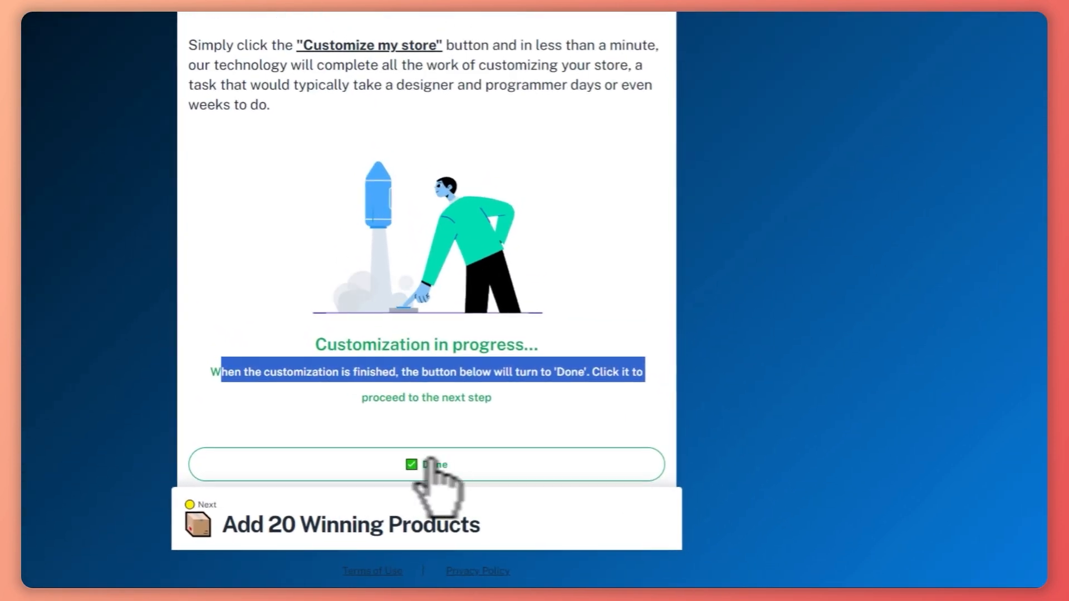
pyautogui.click(438, 470)
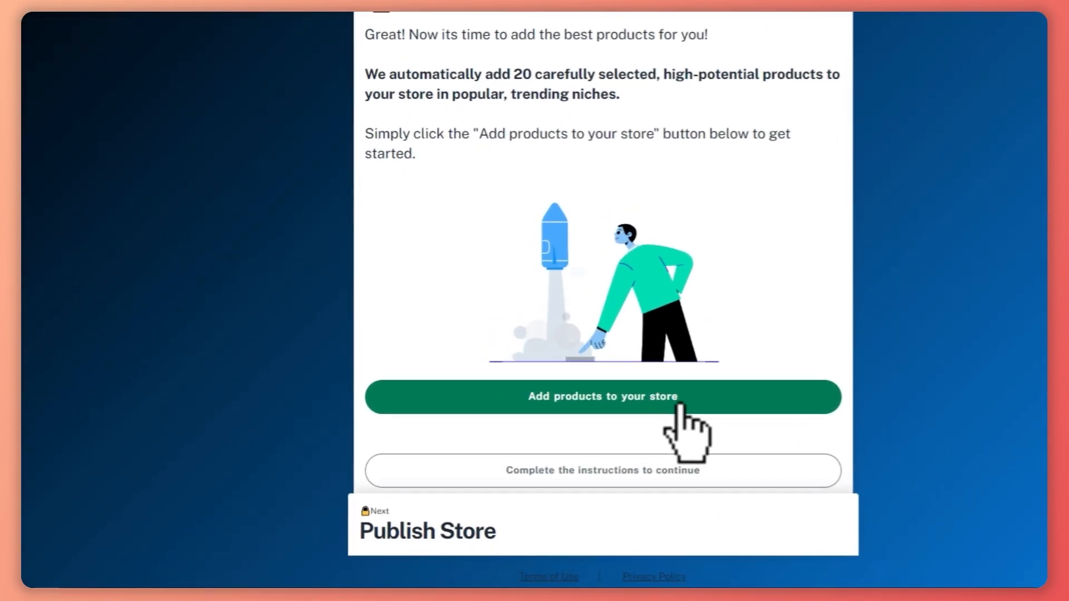
# Start adding the 20 winning products to the store and mark that task as done.
pyautogui.click(681, 406)
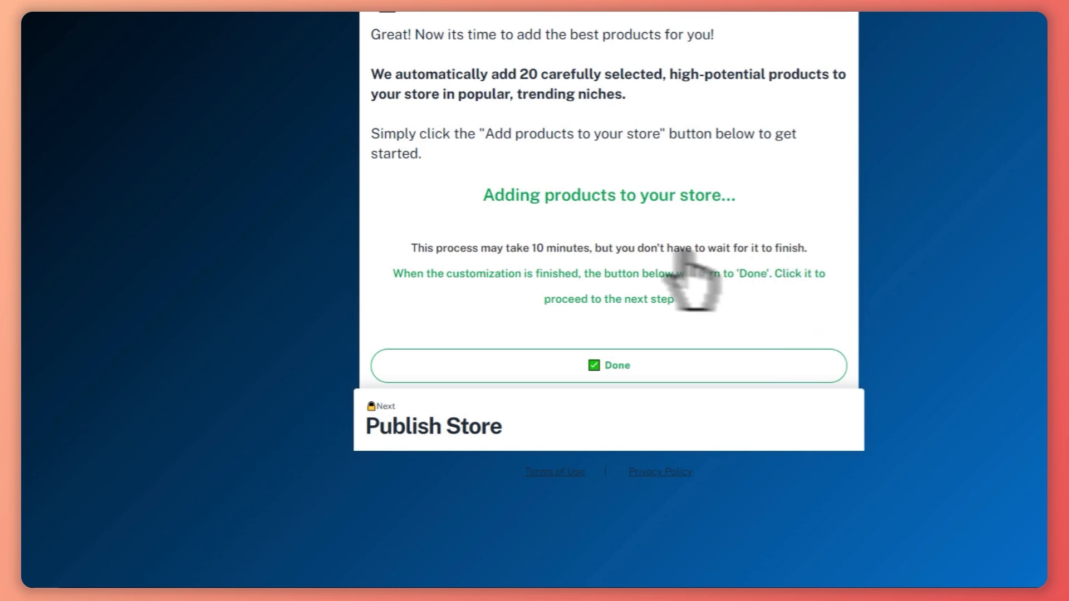
pyautogui.moveTo(424, 251); pyautogui.dragTo(668, 257)
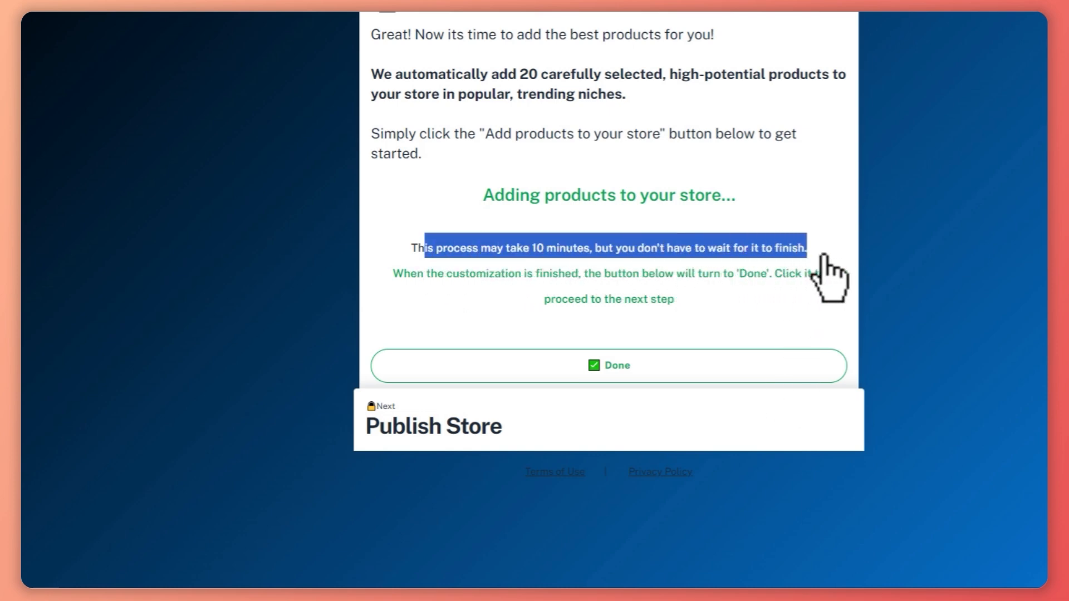
pyautogui.moveTo(465, 273); pyautogui.dragTo(799, 294)
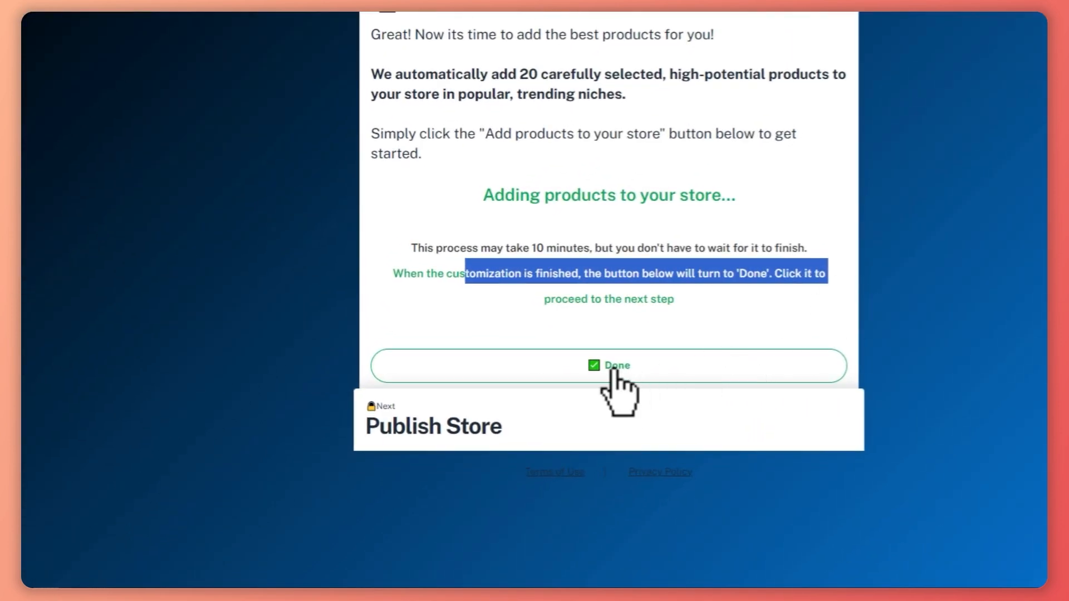
pyautogui.click(613, 370)
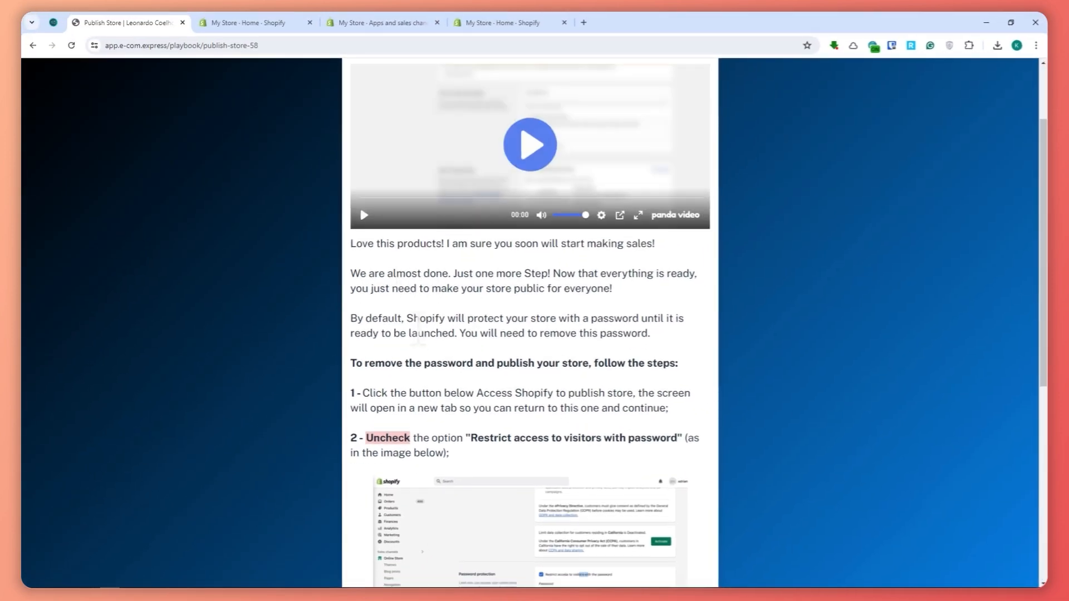
# Review the password removal instructions in the publishing guide and open Shopify from it to publish the store.
pyautogui.scroll(-1, 419, 329)
pyautogui.moveTo(389, 345); pyautogui.dragTo(614, 345)
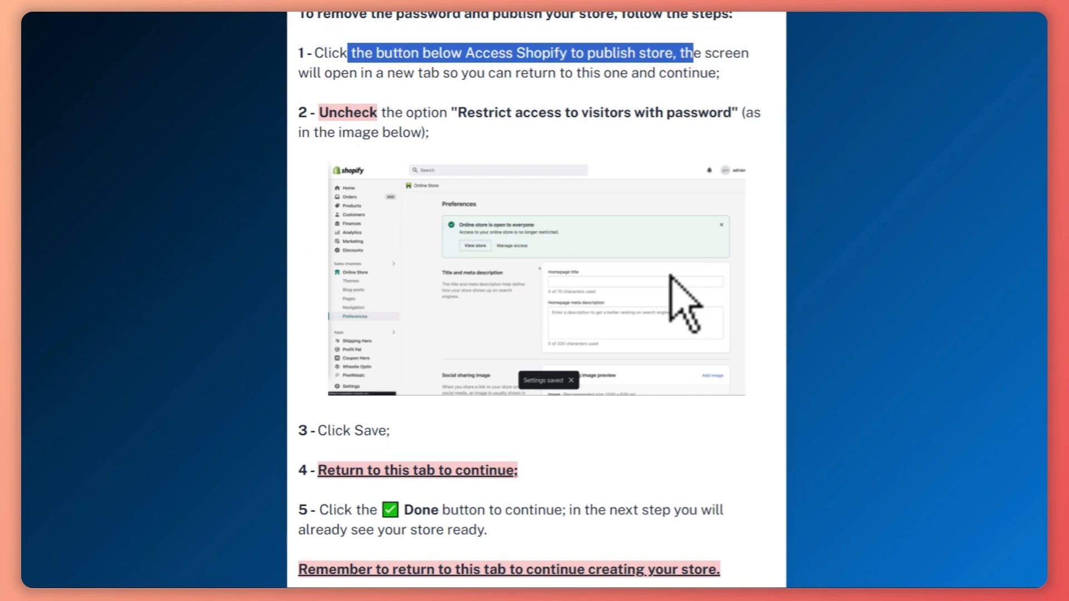
pyautogui.scroll(-3, 671, 276)
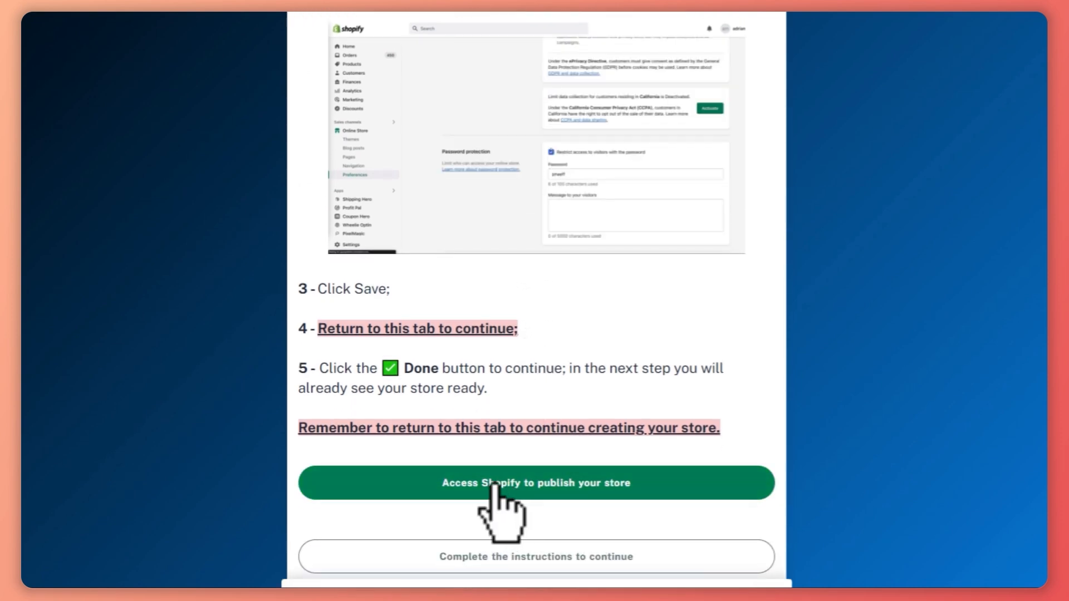
pyautogui.click(485, 483)
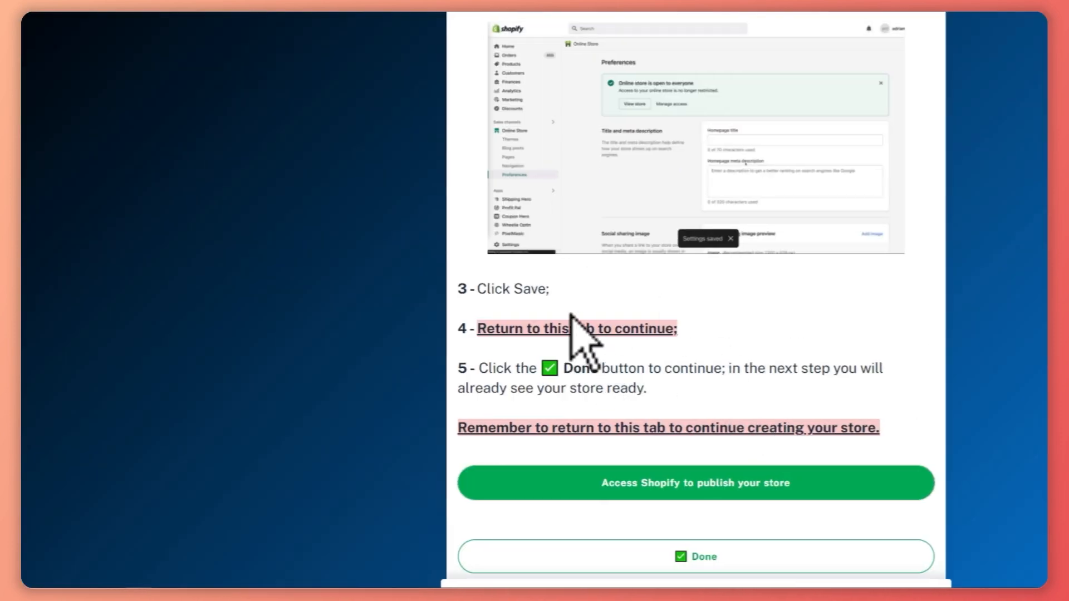
# Return to the publishing guide, review its remaining instructions and mark the store publishing task as done.
pyautogui.scroll(-1, 668, 501)
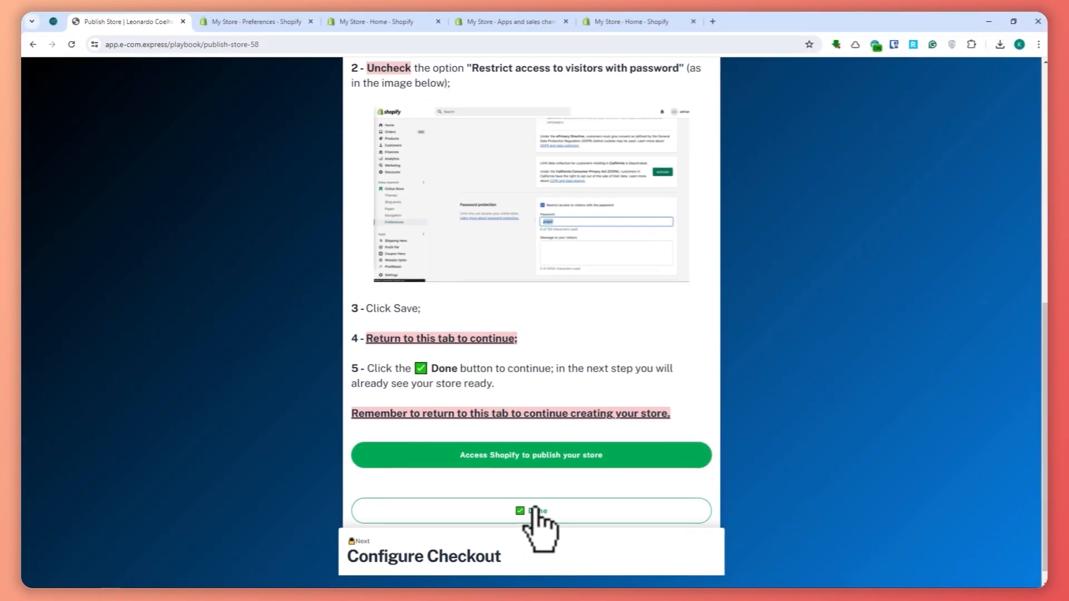
pyautogui.scroll(3, 690, 446)
pyautogui.scroll(-3, 675, 373)
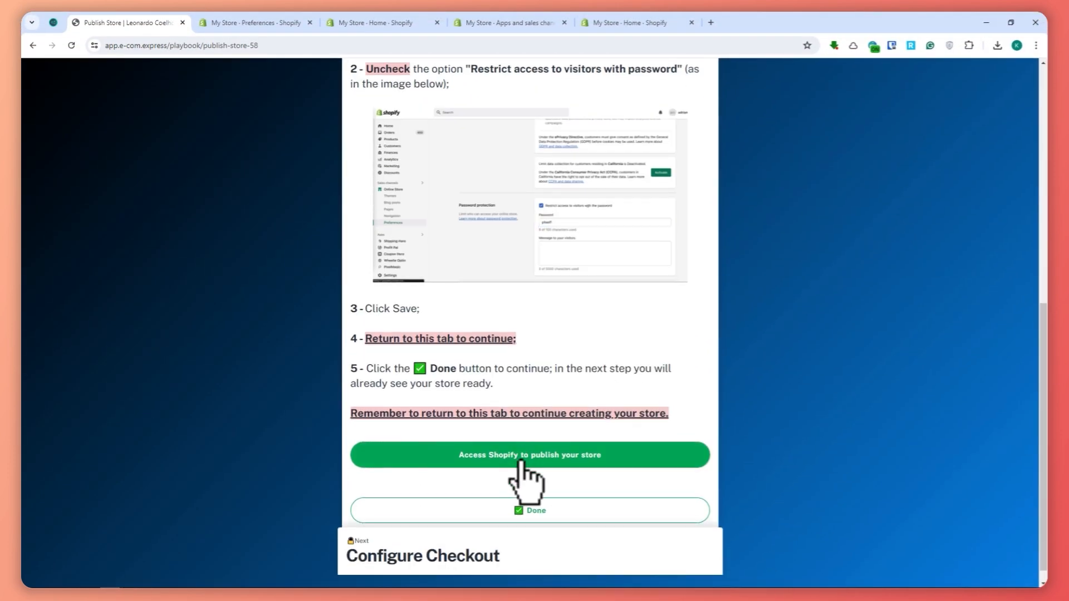
pyautogui.click(533, 515)
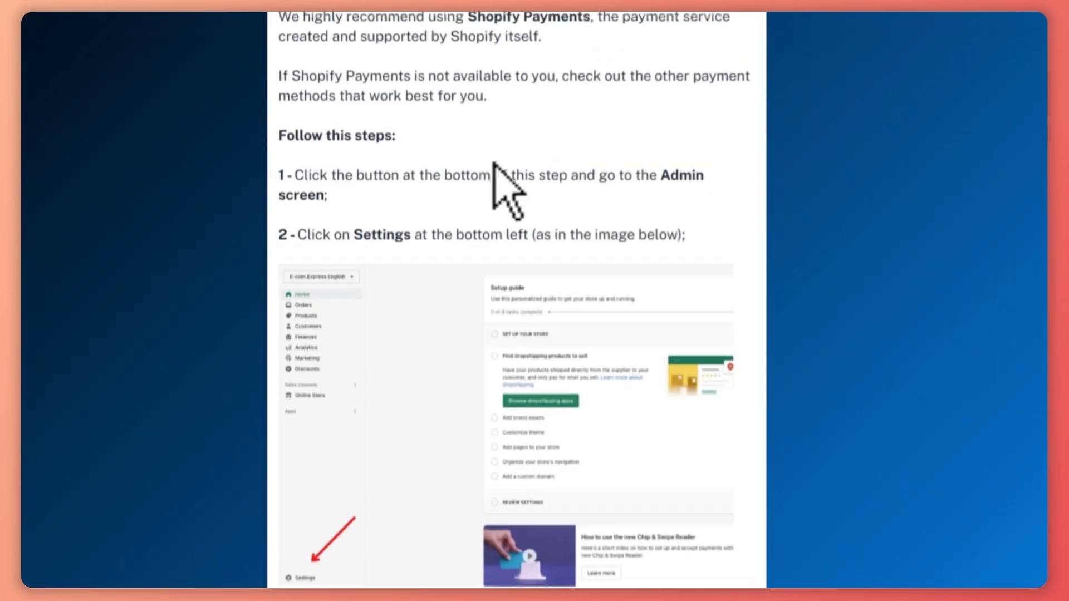
# Review the Configure Checkout instructions for setting up payments and open Shopify from that guide page.
pyautogui.scroll(-2, 506, 231)
pyautogui.scroll(1, 604, 150)
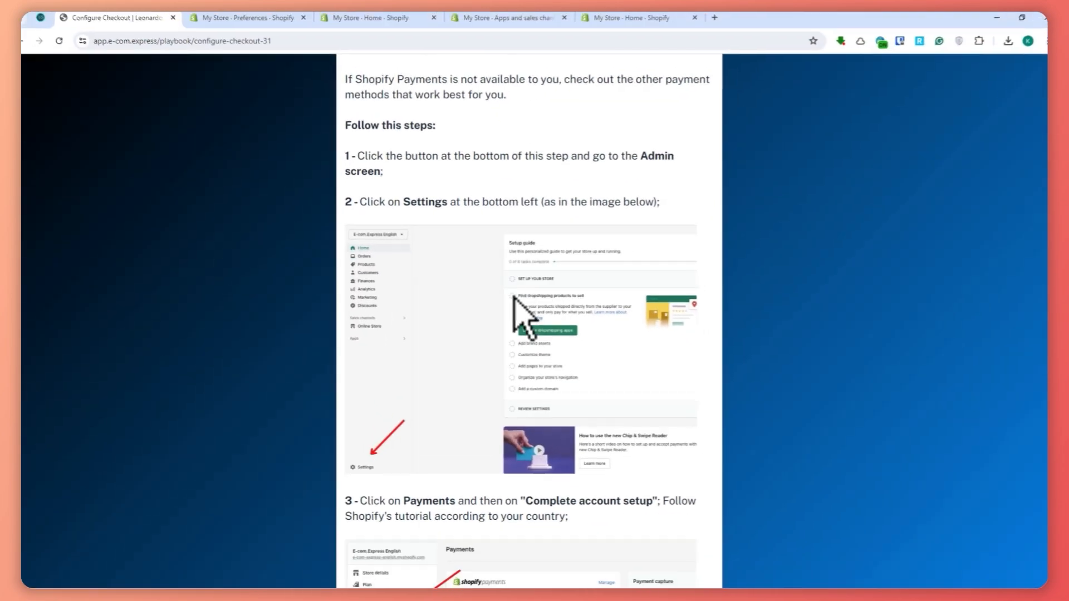
pyautogui.scroll(-2, 513, 297)
pyautogui.scroll(-5, 529, 317)
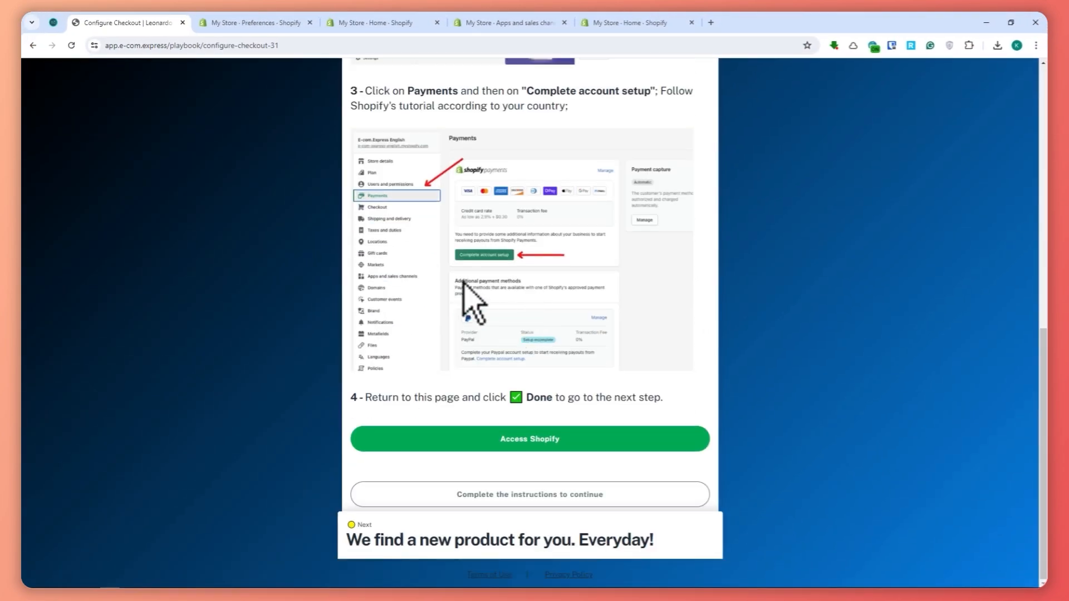
pyautogui.scroll(1, 470, 292)
pyautogui.scroll(1, 437, 231)
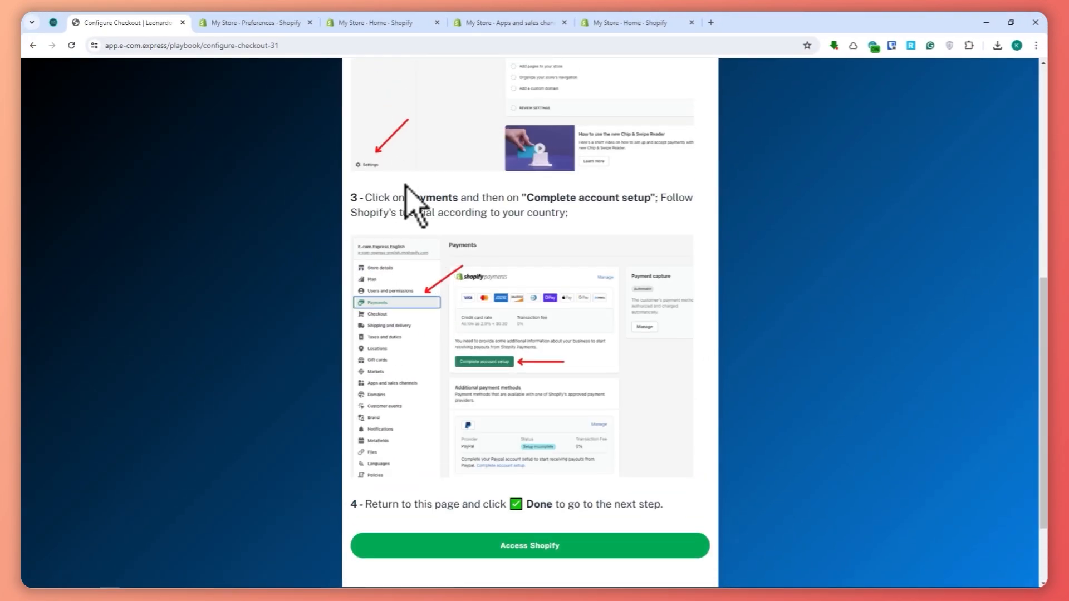
pyautogui.click(528, 545)
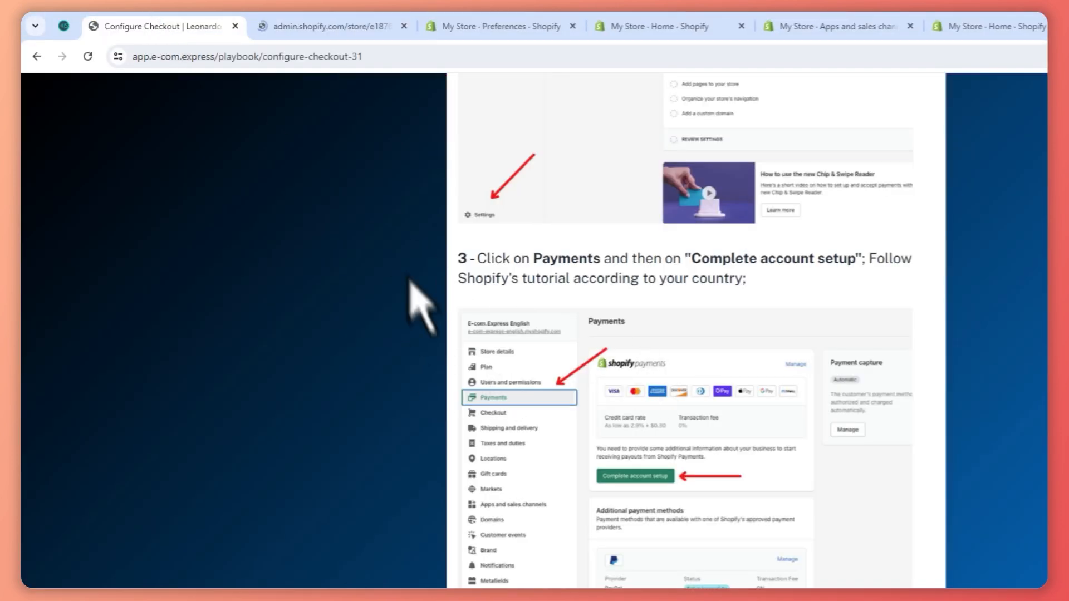
# Open the store's Payments settings in Shopify and examine the payment providers and supported payment methods against the guide.
pyautogui.click(334, 28)
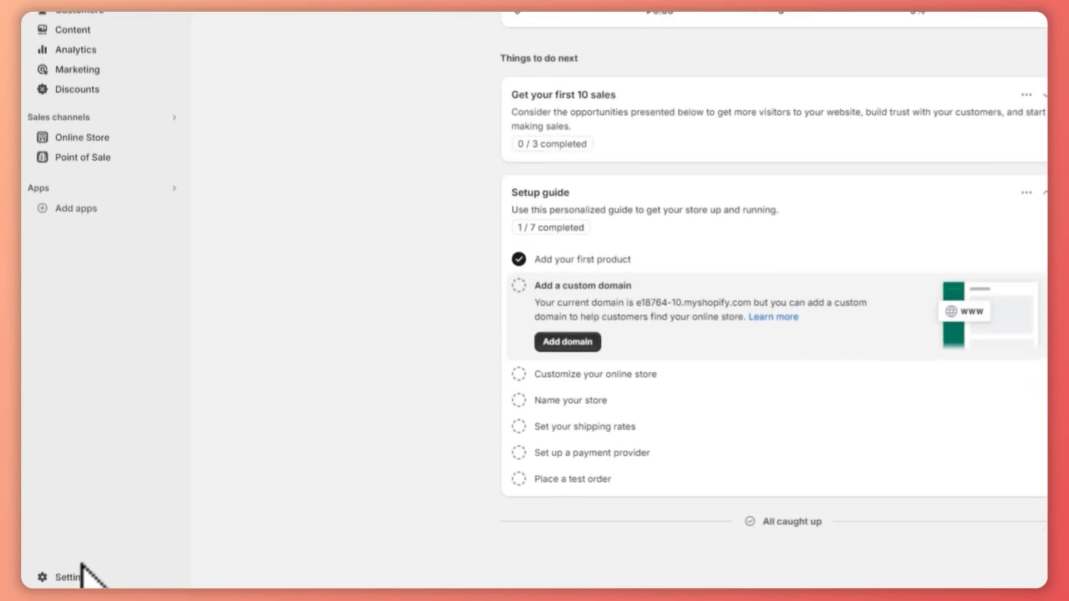
pyautogui.click(79, 568)
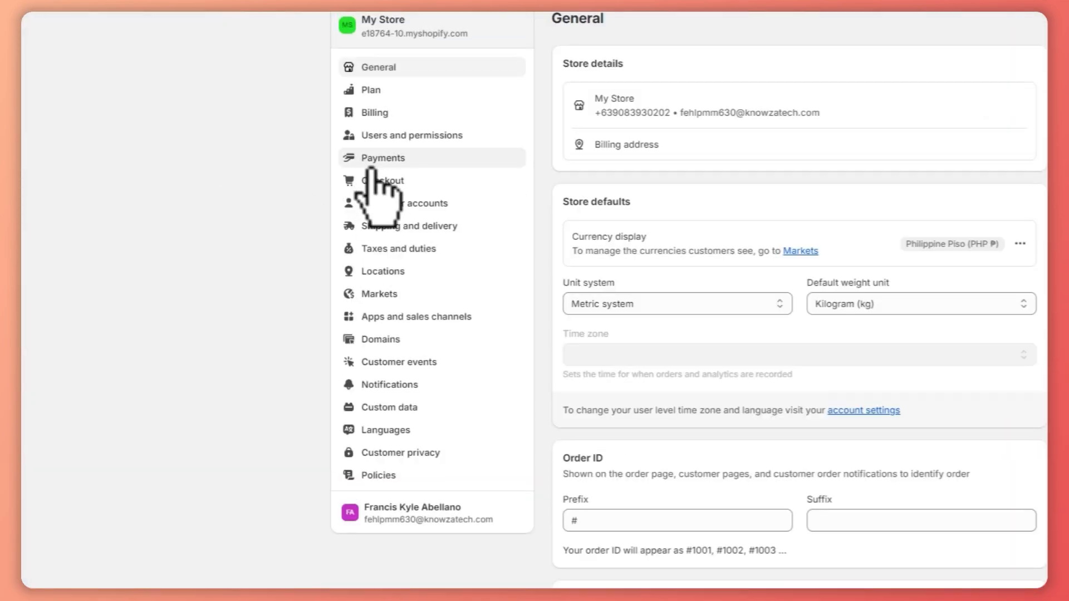
pyautogui.click(379, 162)
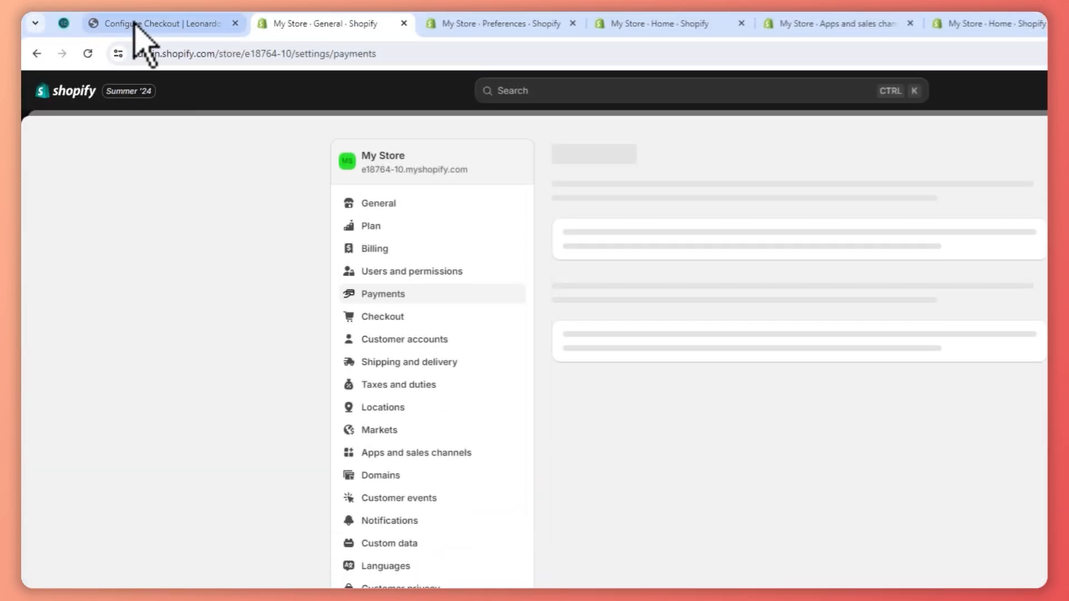
pyautogui.click(140, 29)
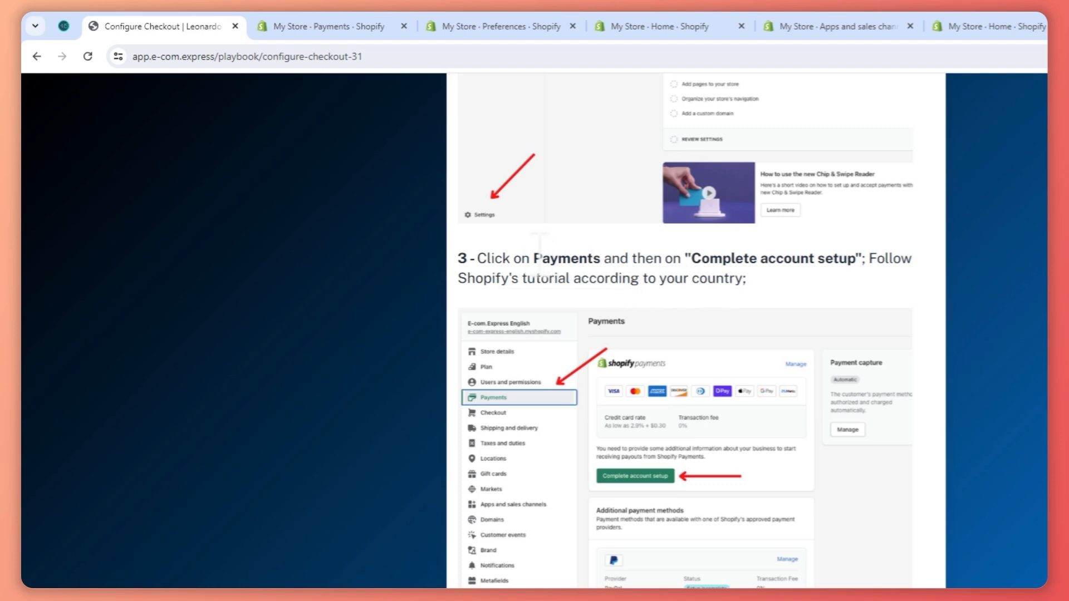
pyautogui.click(325, 26)
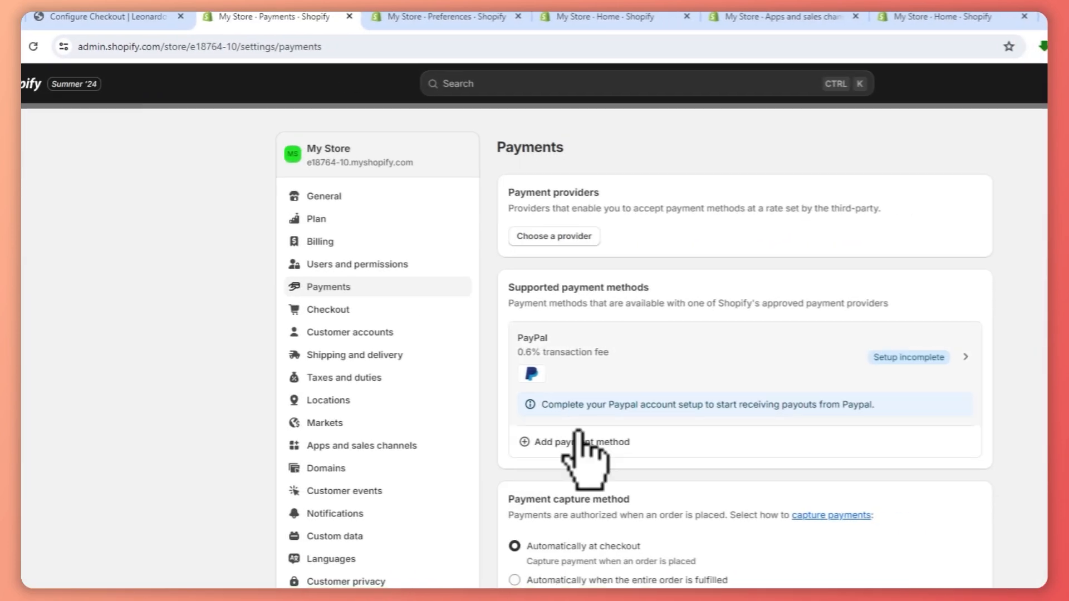
pyautogui.scroll(-4, 635, 445)
pyautogui.scroll(4, 662, 429)
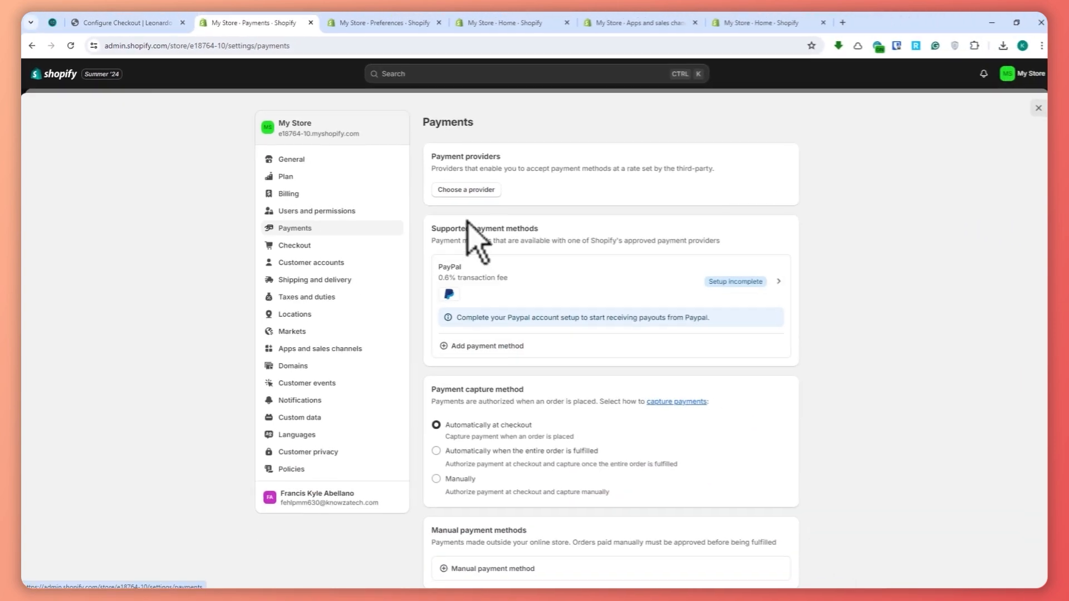
# Compare the Payments settings with the Configure Checkout guide once more and mark the checkout task as done.
pyautogui.click(141, 23)
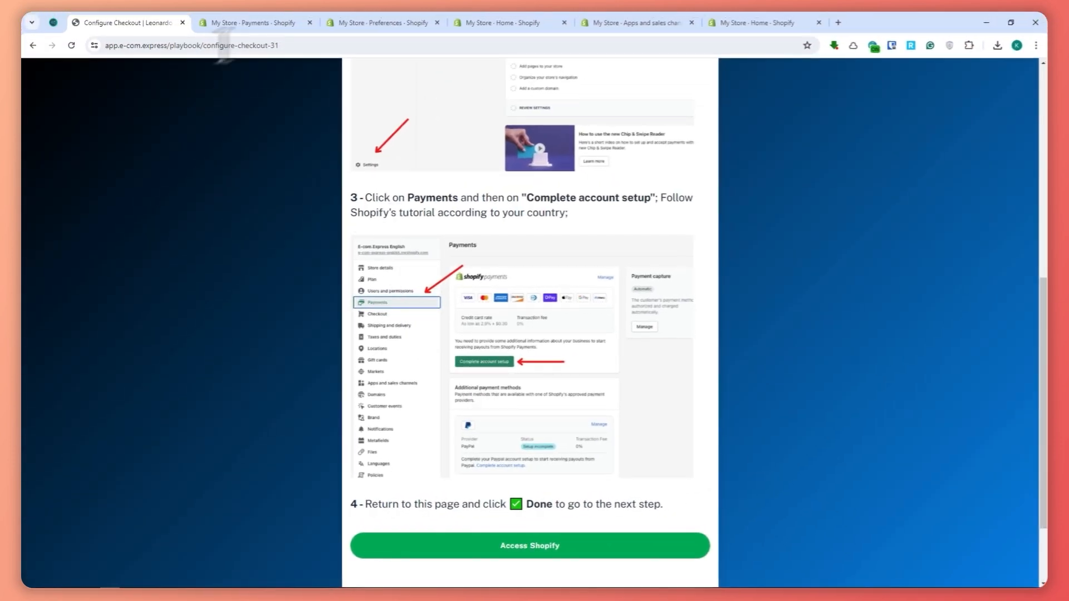
pyautogui.click(248, 23)
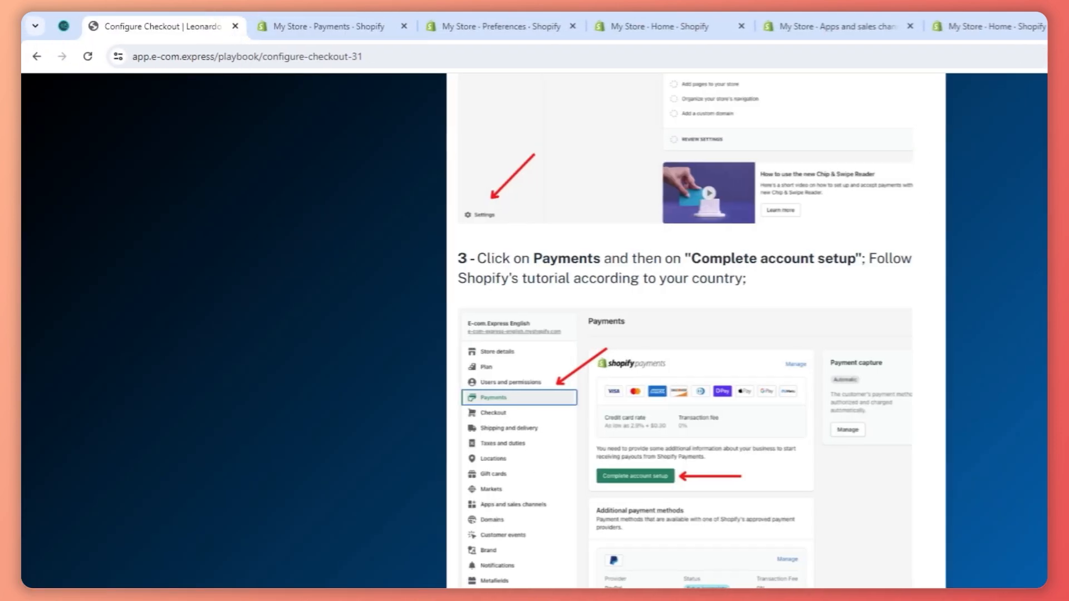
pyautogui.scroll(-3, 696, 334)
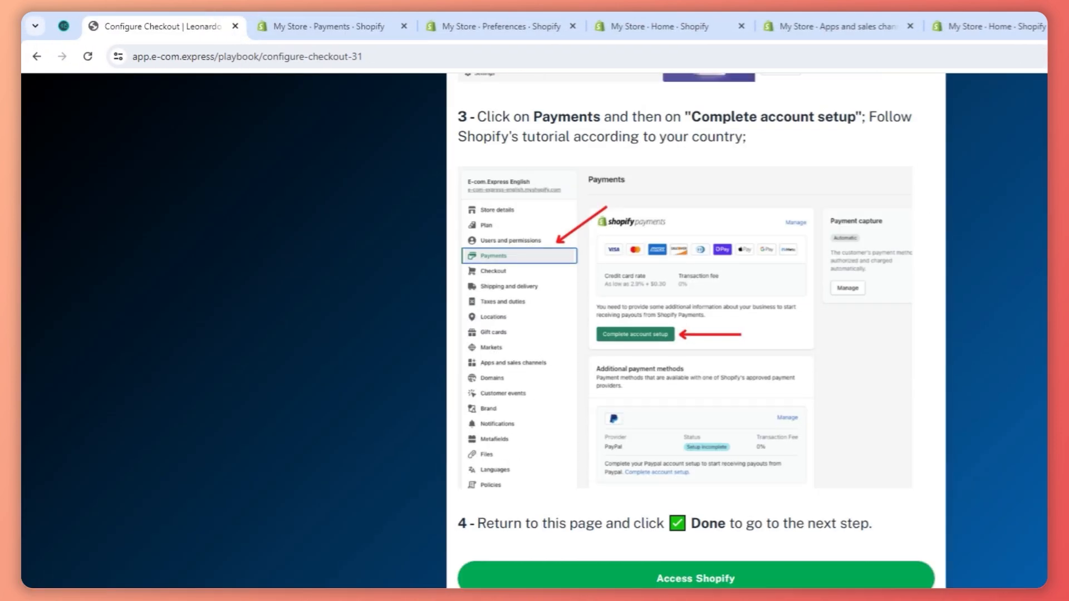
pyautogui.click(779, 596)
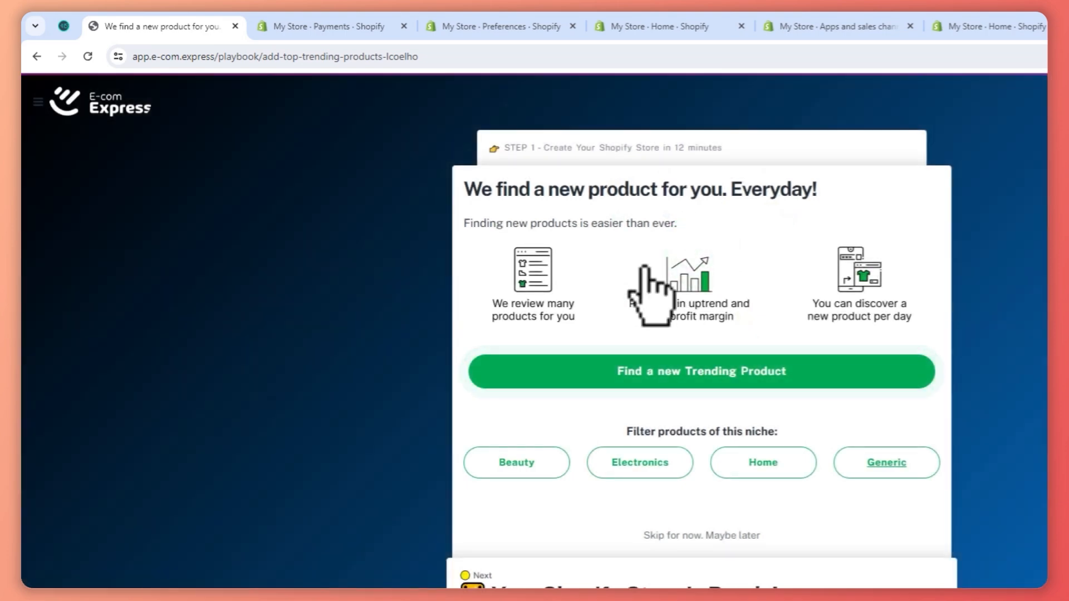
# Go through the trending product page and the store-ready message in the guide, and open the finished store.
pyautogui.moveTo(383, 146); pyautogui.dragTo(523, 146)
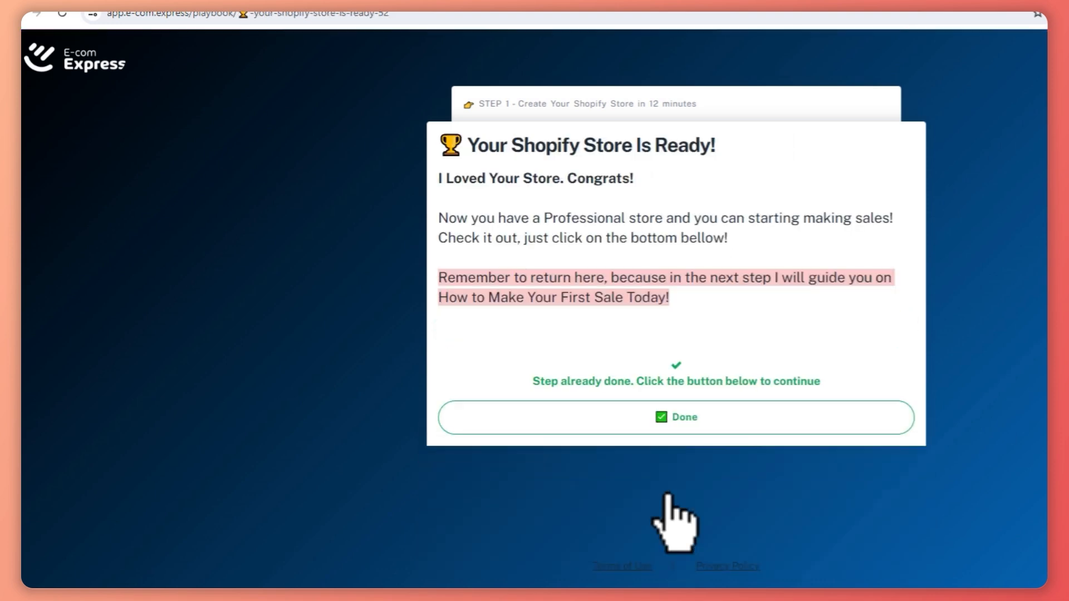
pyautogui.moveTo(449, 219); pyautogui.dragTo(863, 215)
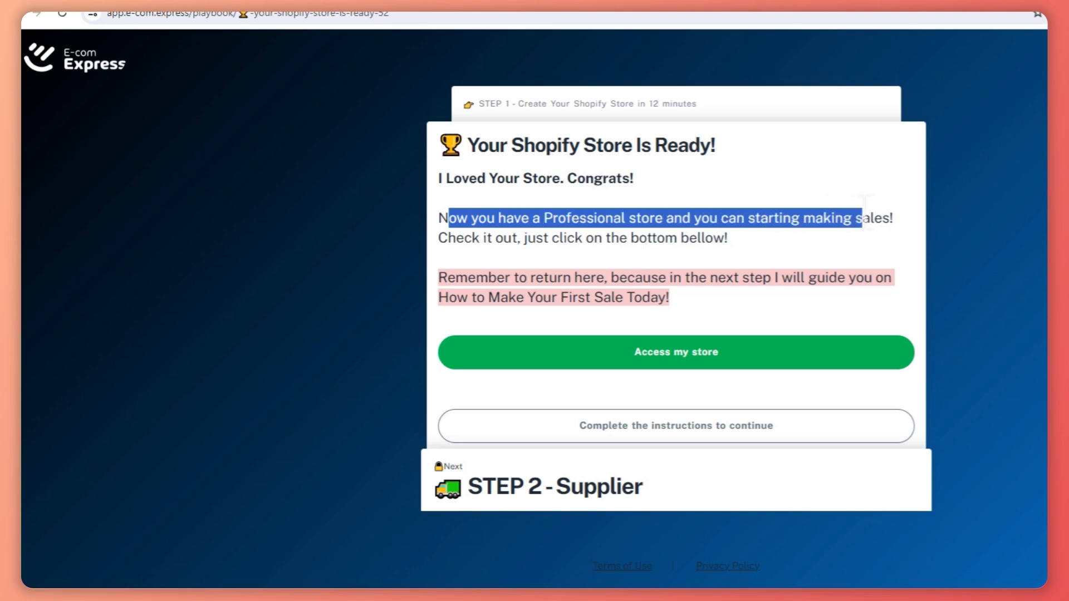
pyautogui.click(675, 359)
pyautogui.click(173, 12)
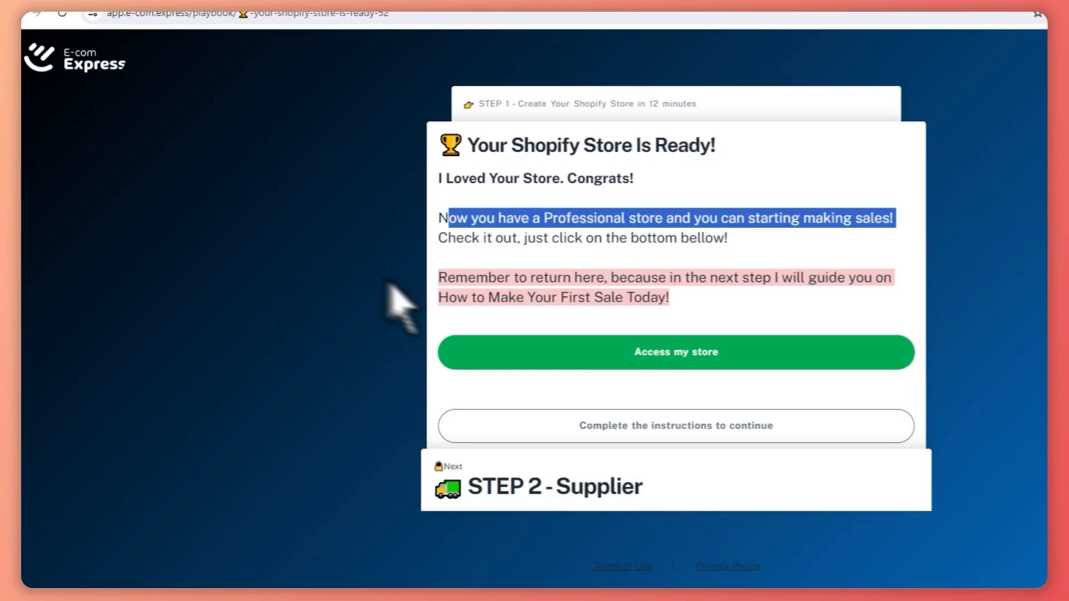
pyautogui.click(335, 12)
# Look over the storefront's home page with its banner and featured collections, and open the product catalog.
pyautogui.scroll(-10, 828, 353)
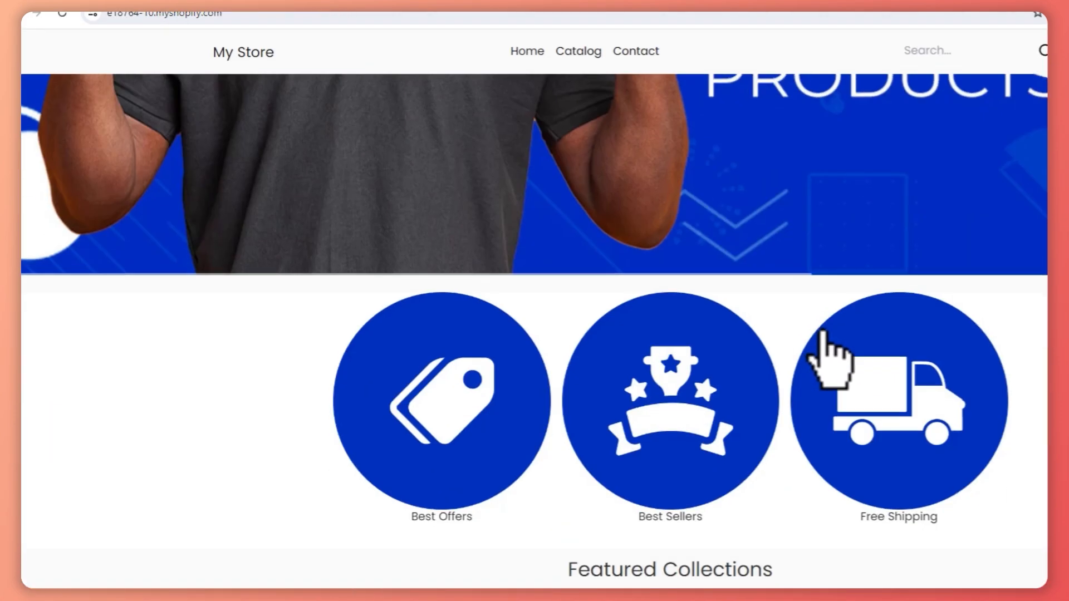
pyautogui.scroll(10, 828, 354)
pyautogui.scroll(-5, 724, 256)
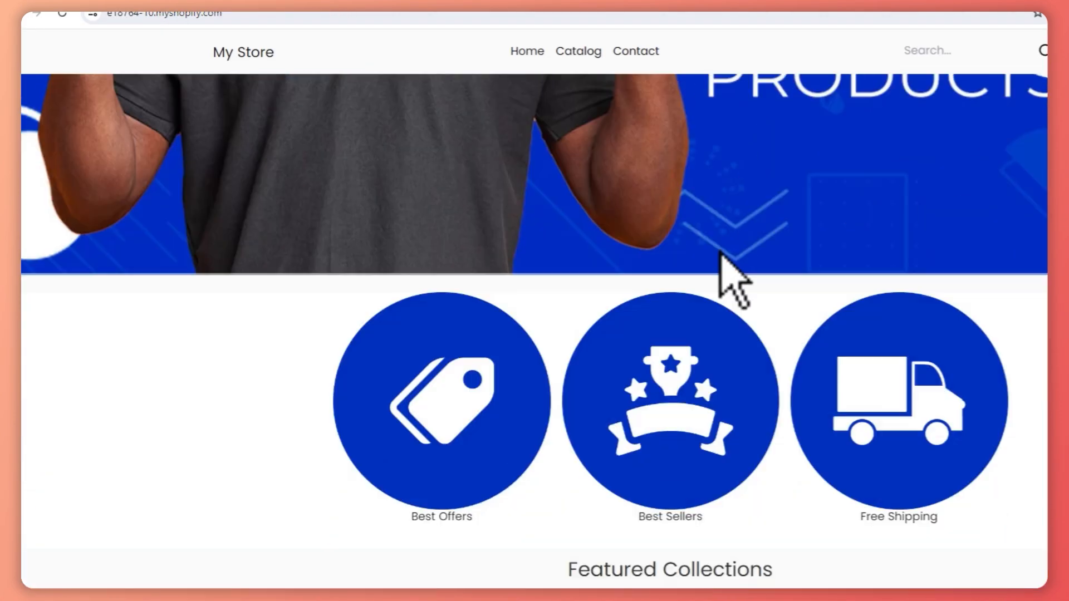
pyautogui.scroll(6, 722, 248)
pyautogui.scroll(-7, 720, 241)
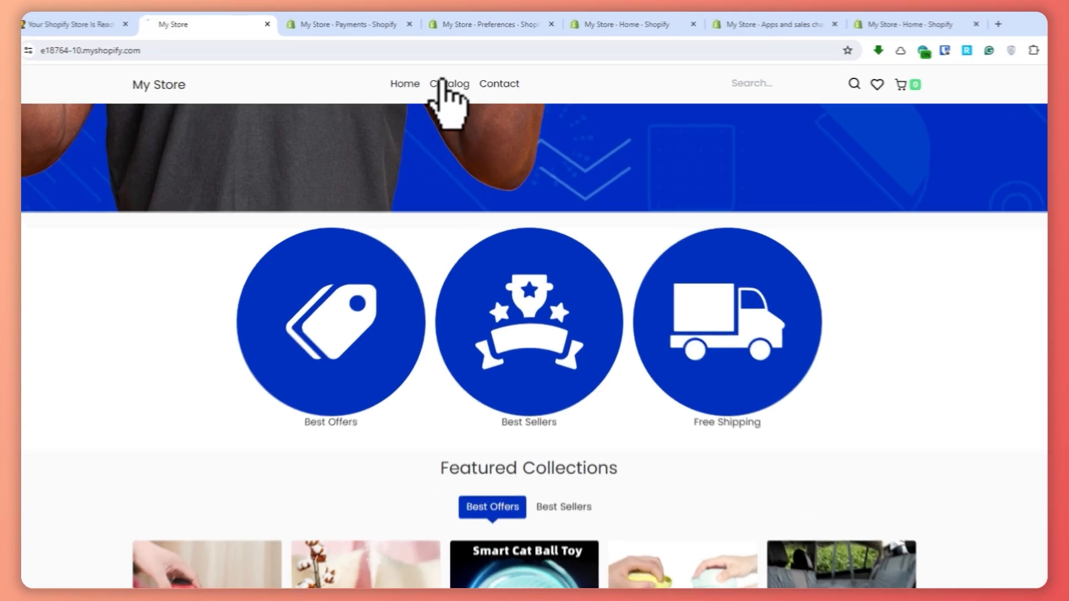
pyautogui.click(459, 75)
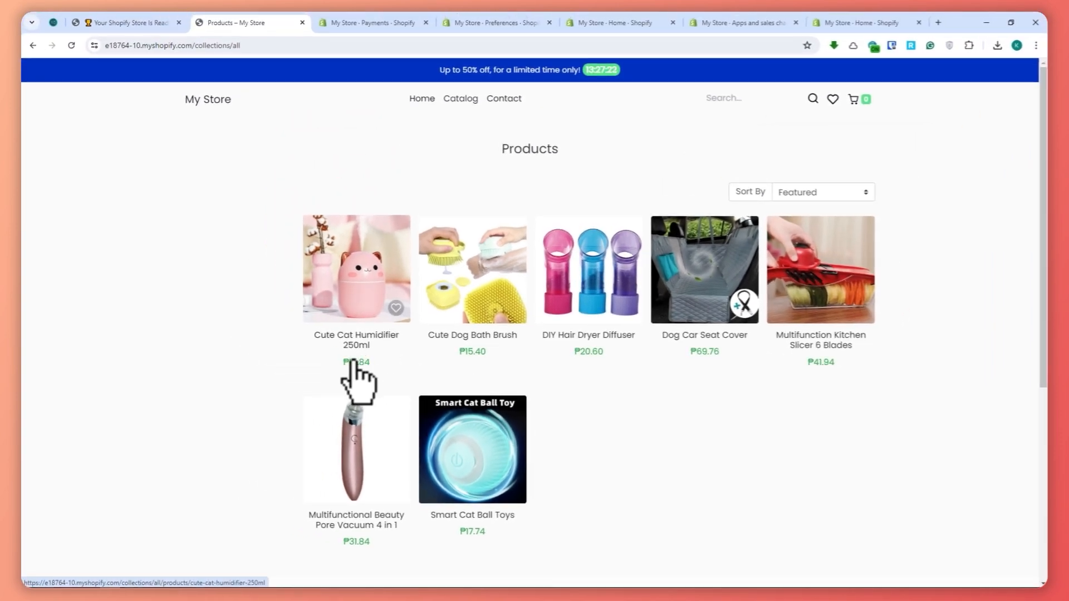
# Return to the E-com Express guide and mark the store-ready task as done.
pyautogui.click(167, 23)
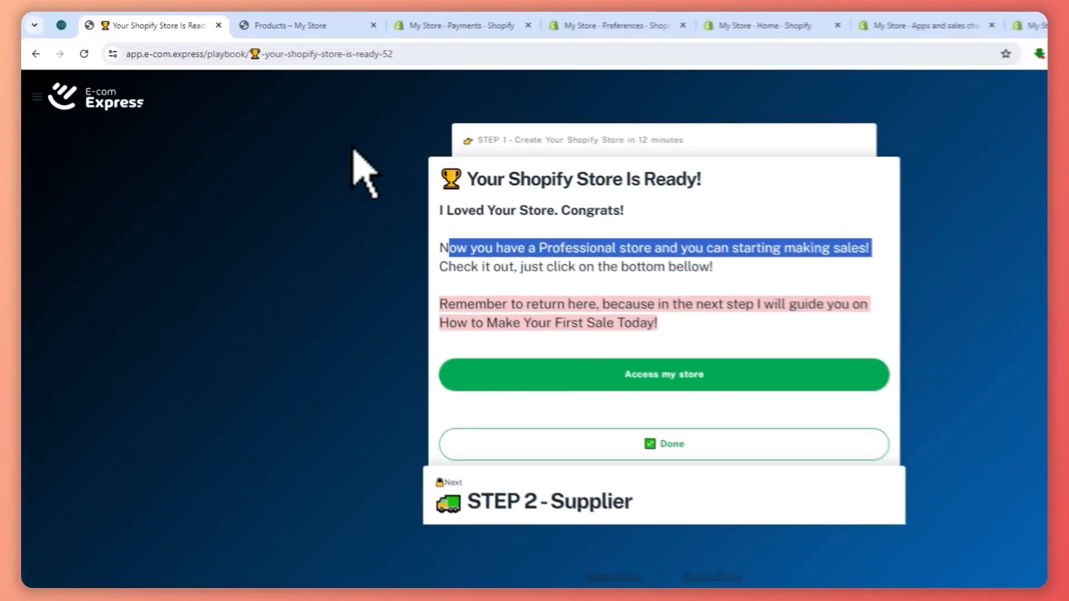
pyautogui.click(708, 282)
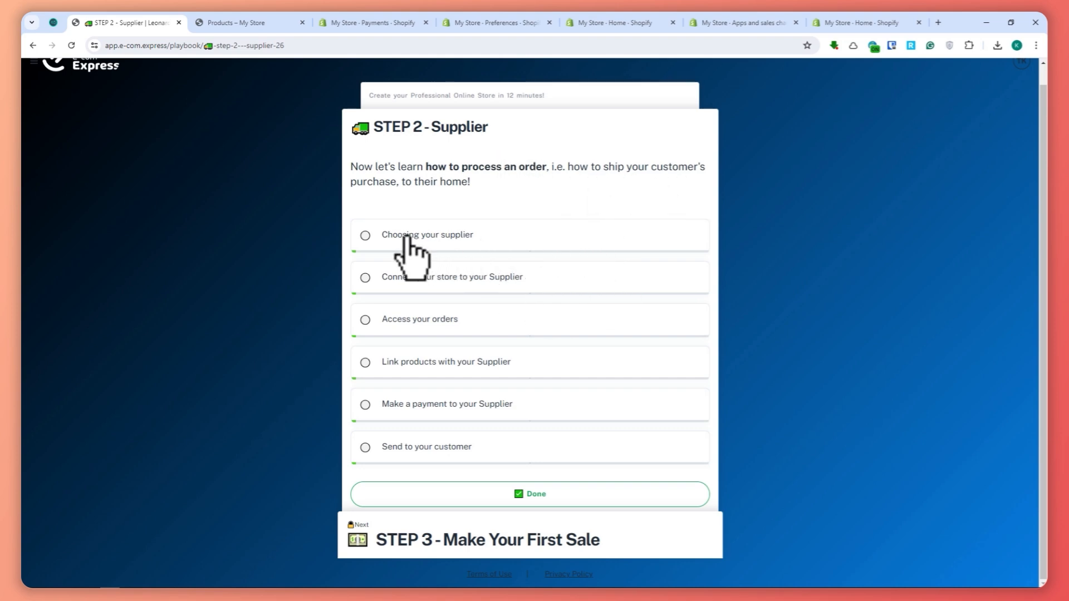
# Open the Choosing your supplier lesson, review the Zendrop account instructions and mark the lesson as done.
pyautogui.click(405, 236)
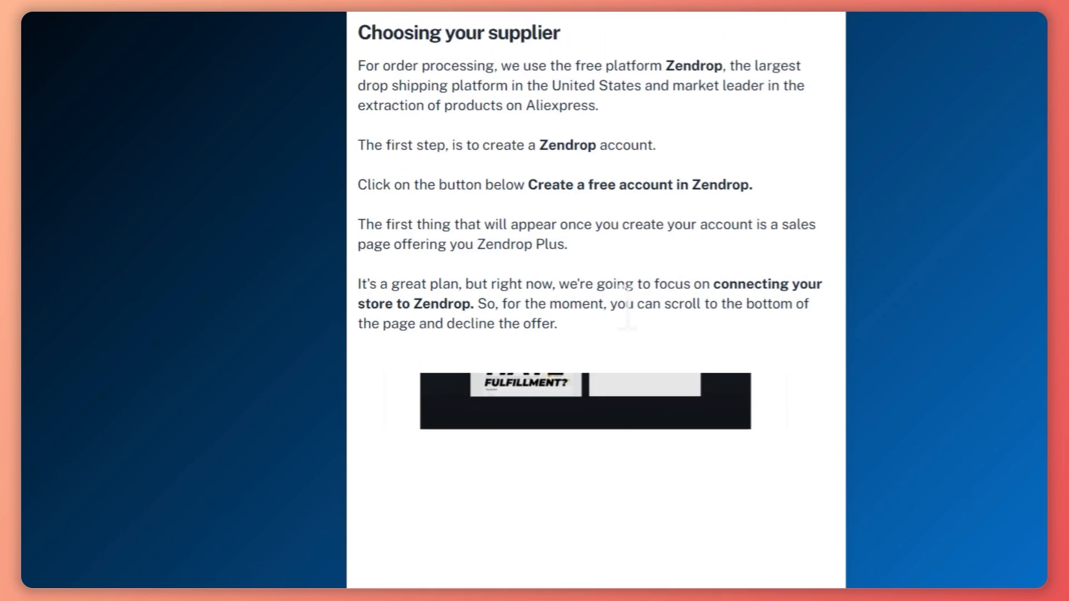
pyautogui.scroll(-4, 628, 306)
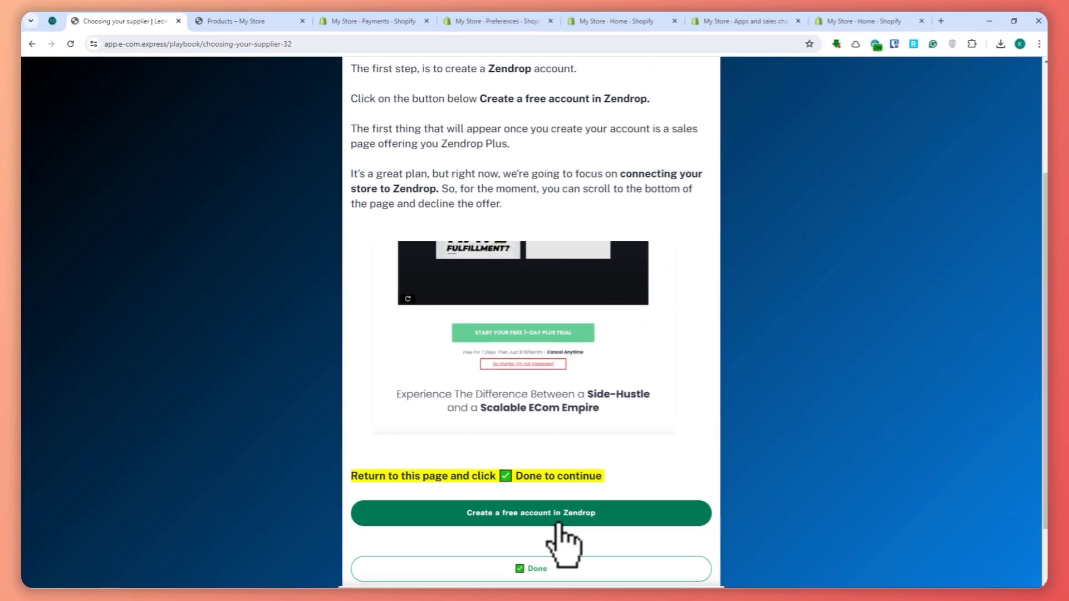
pyautogui.click(563, 571)
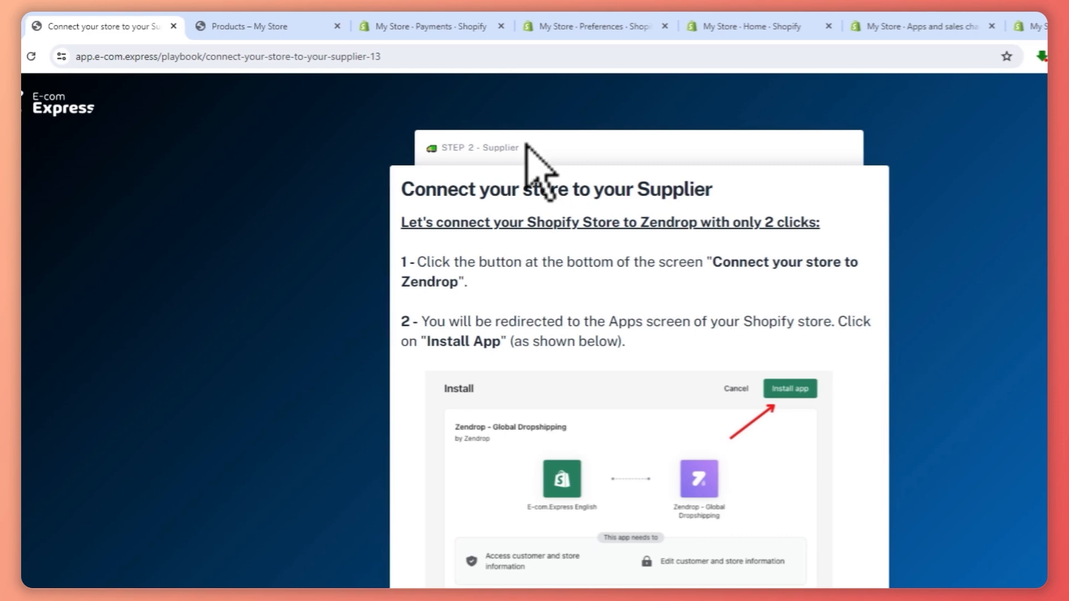
# Switch to the storefront catalog, open the Cute Cat Humidifier 250ml and put one White / 10 variant in the cart.
pyautogui.click(280, 18)
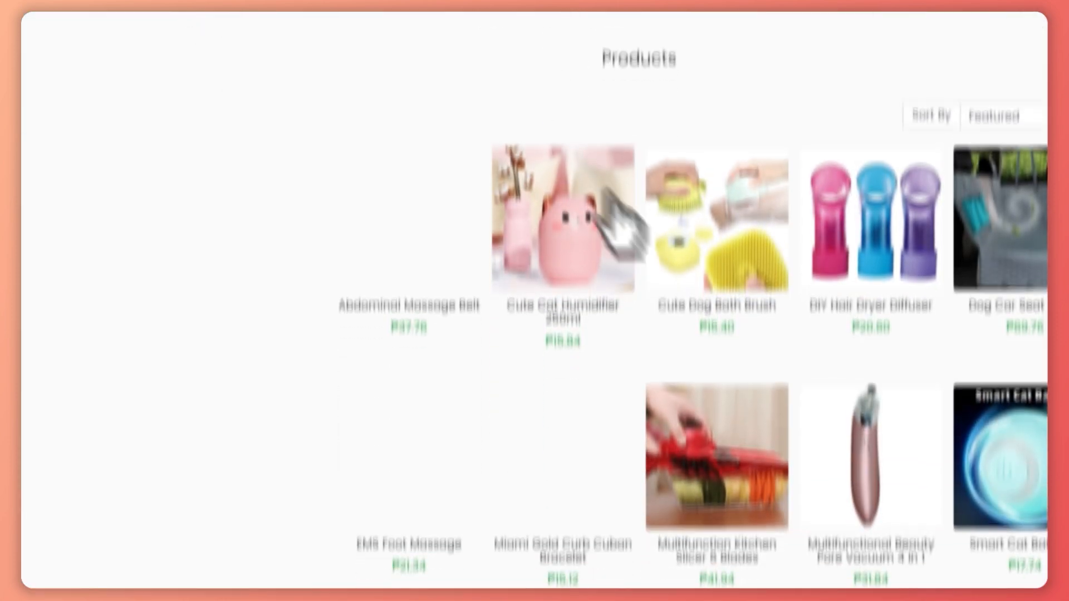
pyautogui.click(592, 219)
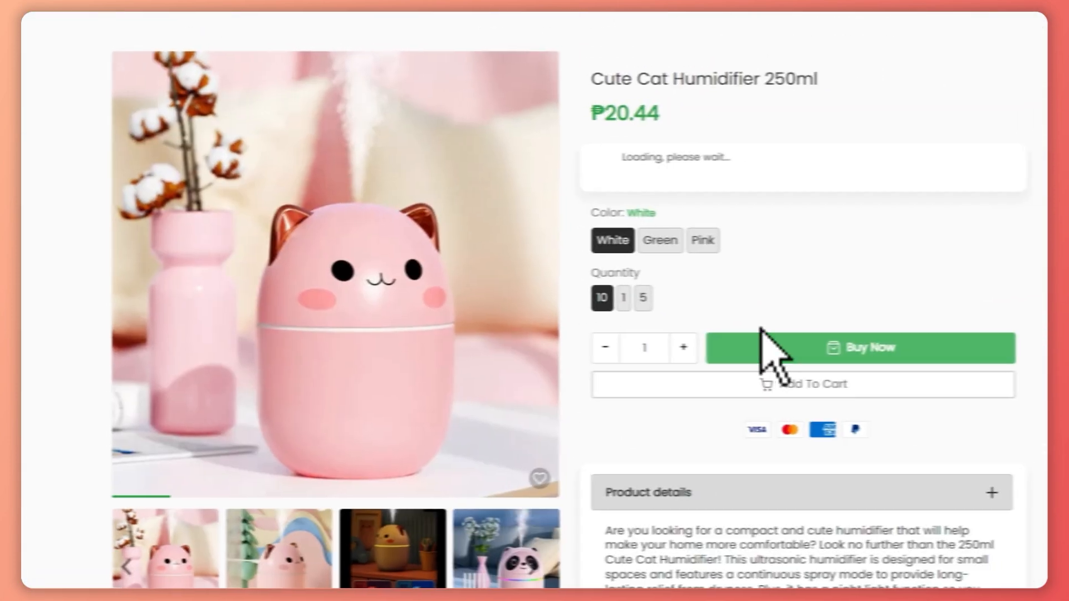
pyautogui.click(866, 328)
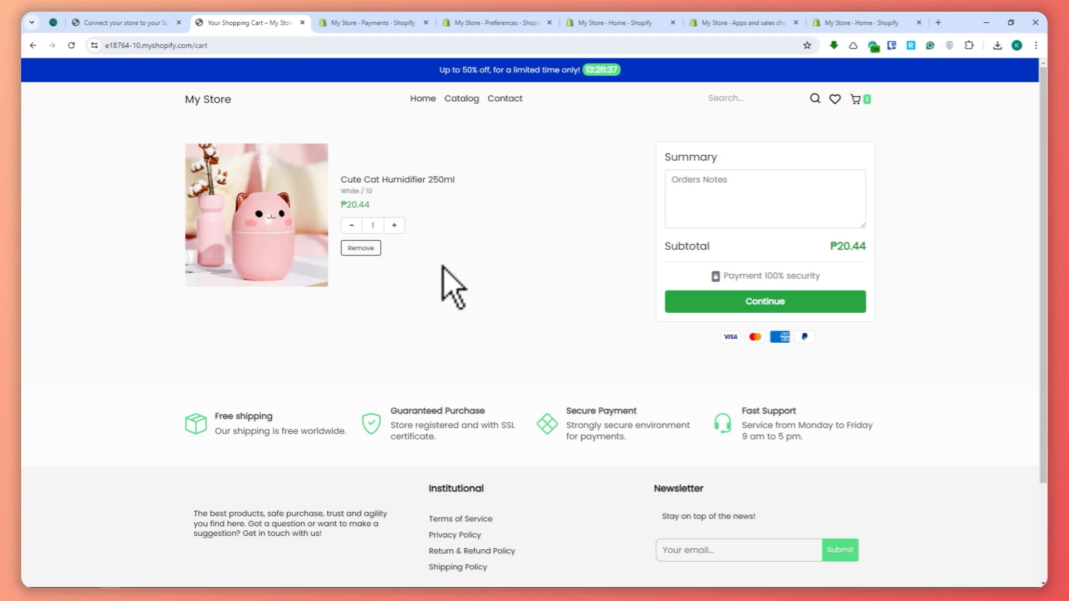
# Return to the E-com Express guide and review the Connect your store to your Supplier lesson from the Zendrop instructions to its end.
pyautogui.click(124, 22)
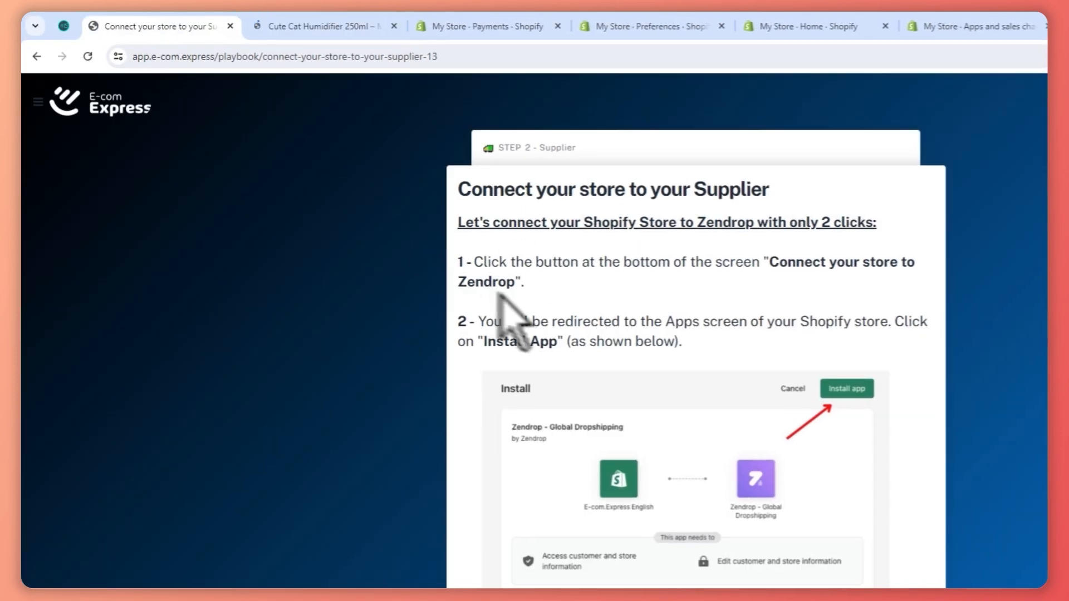
pyautogui.scroll(-8, 497, 295)
pyautogui.scroll(7, 606, 207)
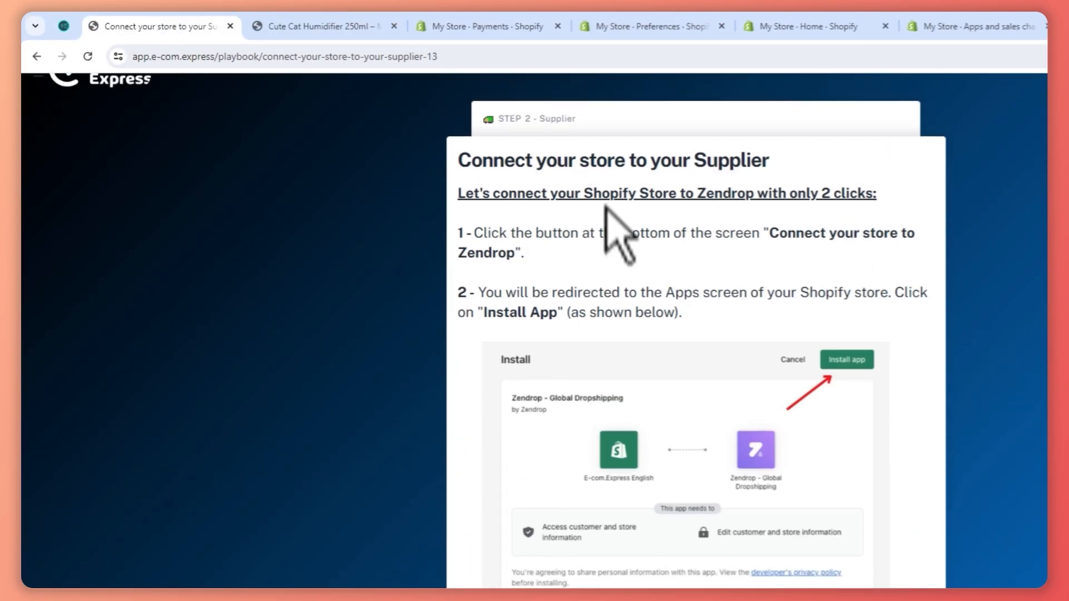
pyautogui.moveTo(554, 166); pyautogui.dragTo(792, 161)
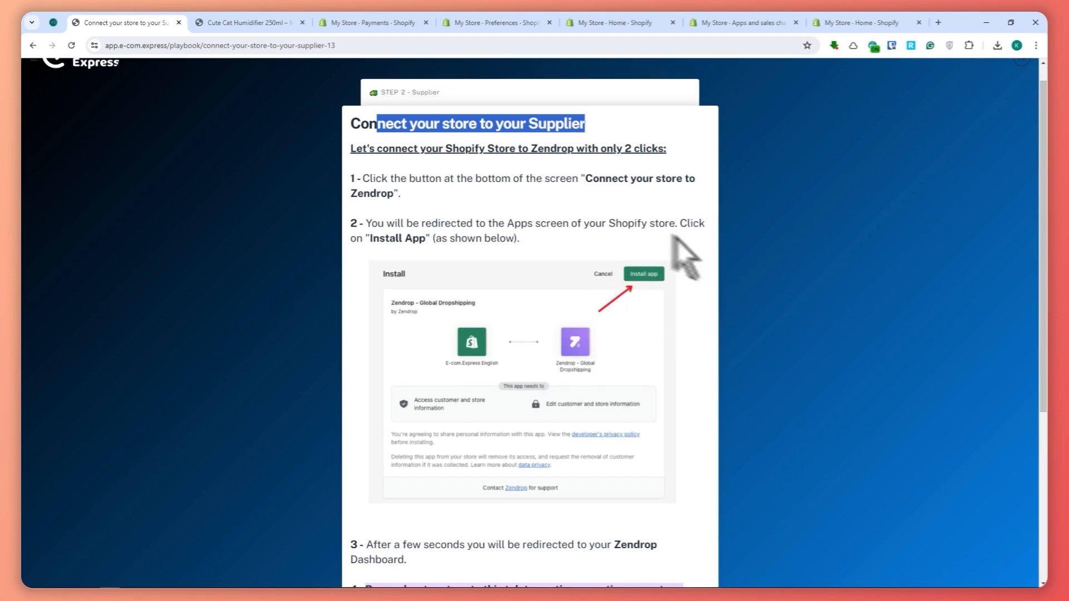
pyautogui.scroll(-5, 568, 334)
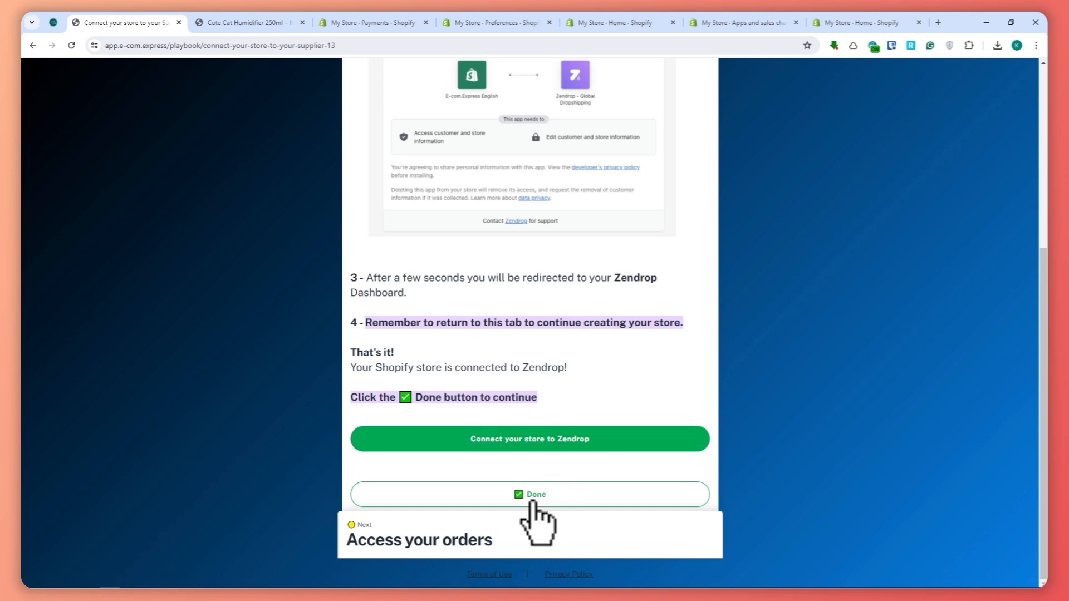
pyautogui.scroll(5, 537, 518)
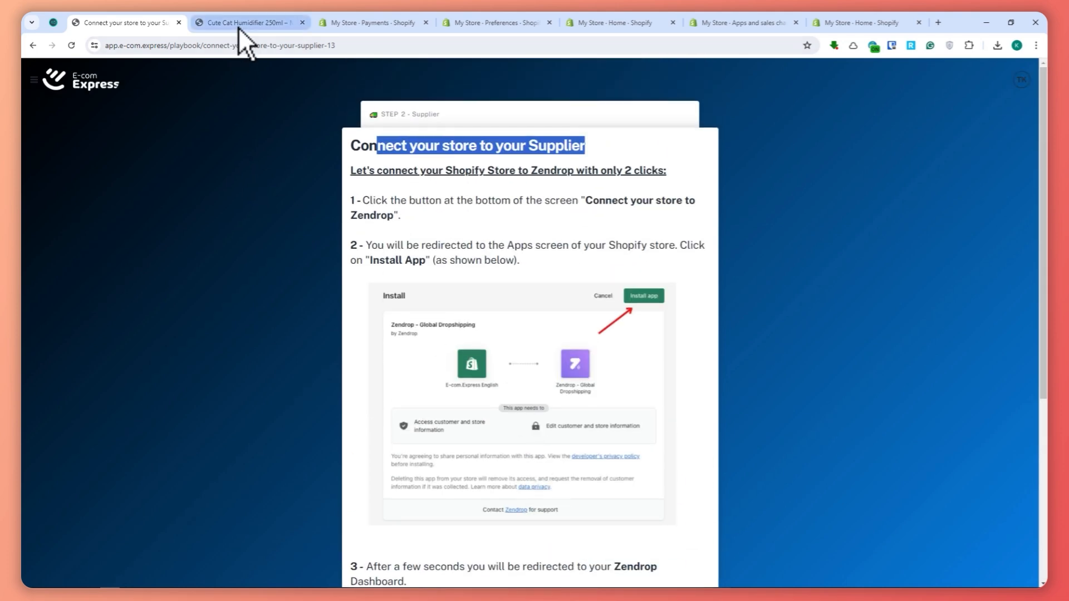
# Switch back to the storefront and go from the Cute Cat Humidifier 250ml product page to the store's home page.
pyautogui.click(239, 27)
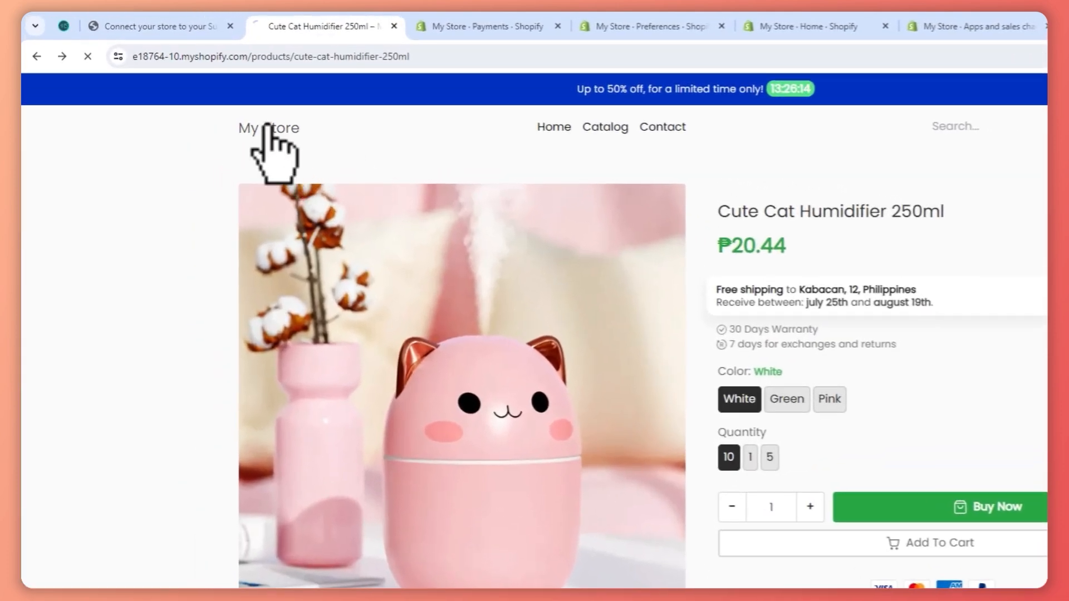
pyautogui.click(268, 128)
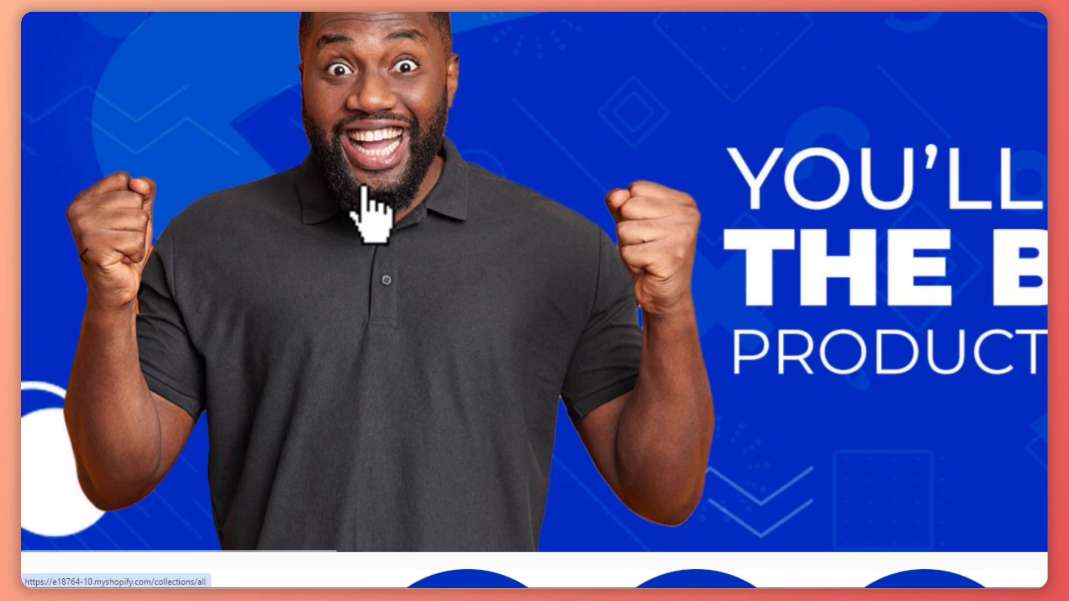